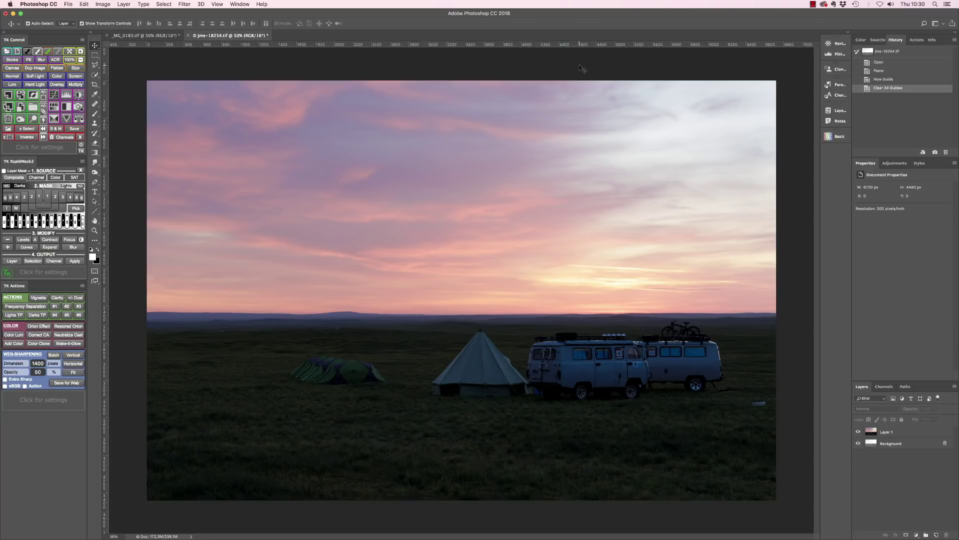
# Select Layer 1 and add a layer mask to it
pyautogui.click(890, 433)
pyautogui.click(892, 444)
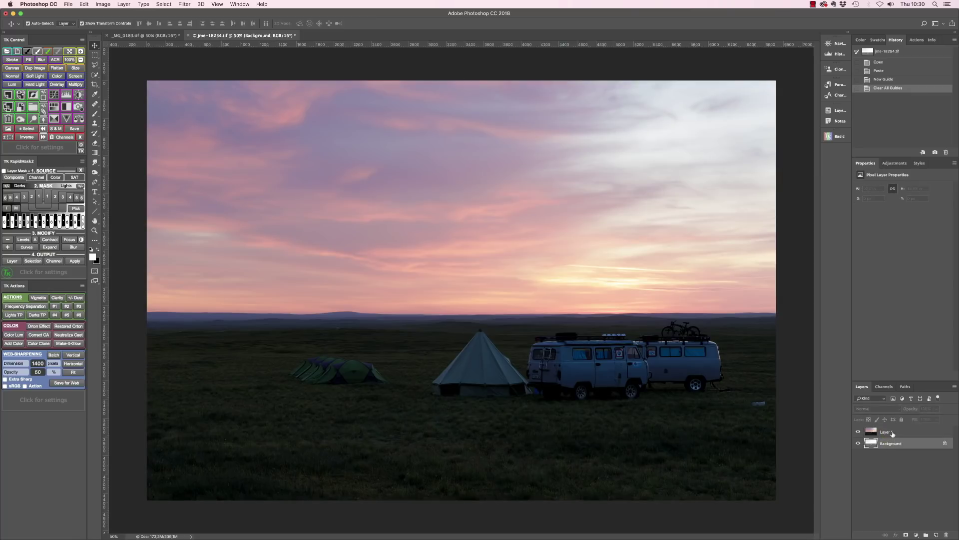
pyautogui.click(893, 432)
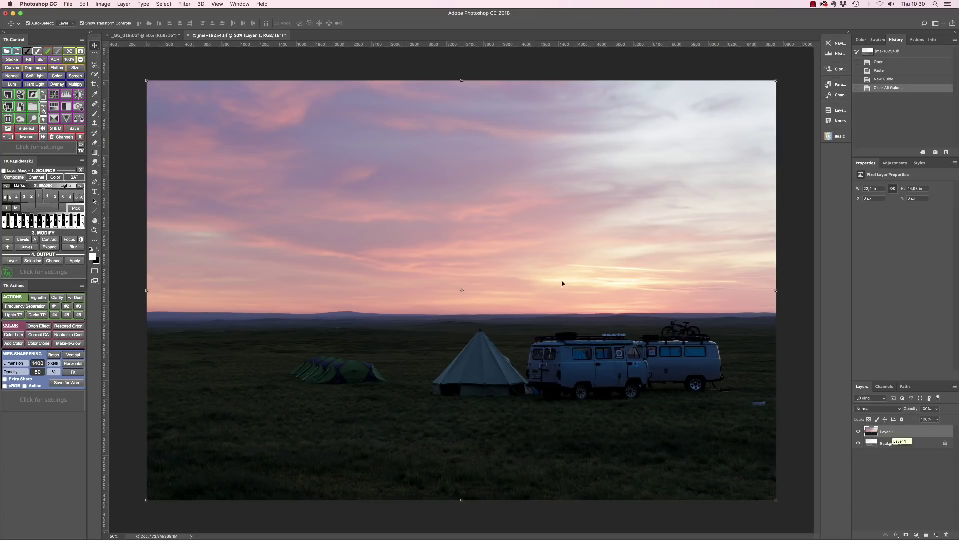
pyautogui.click(906, 534)
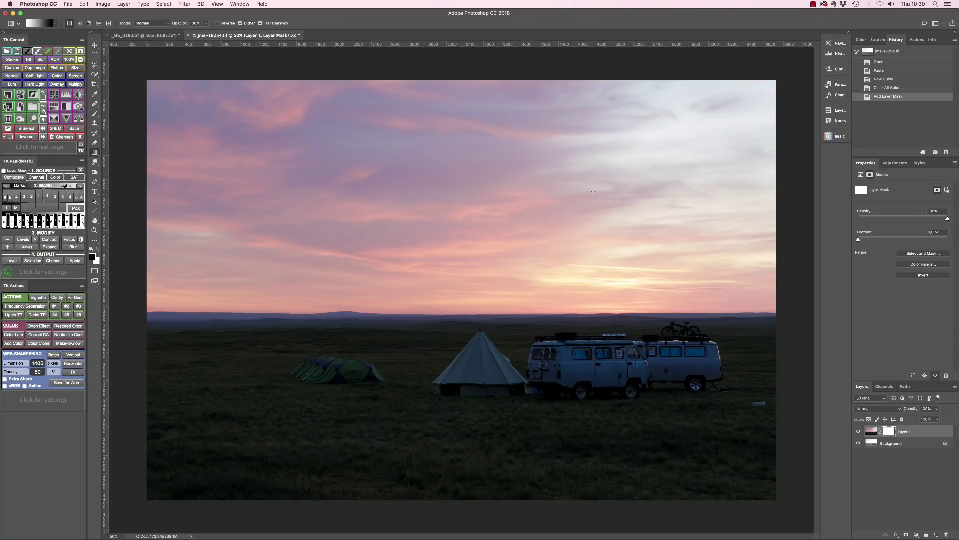
# Choose the Gradient tool and set the foreground colour to white and the background colour to black
pyautogui.click(100, 145)
pyautogui.click(94, 255)
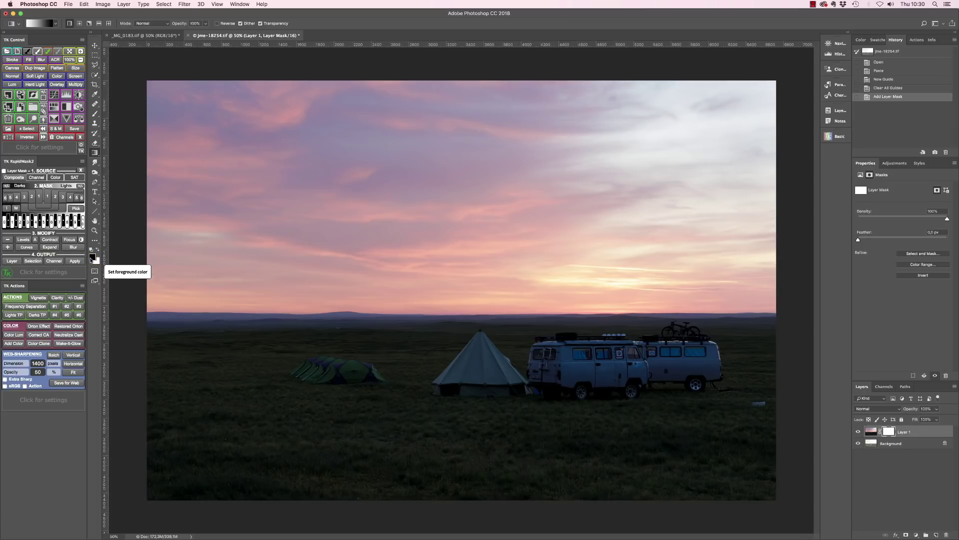
pyautogui.press('x')
pyautogui.click(97, 249)
pyautogui.click(97, 249)
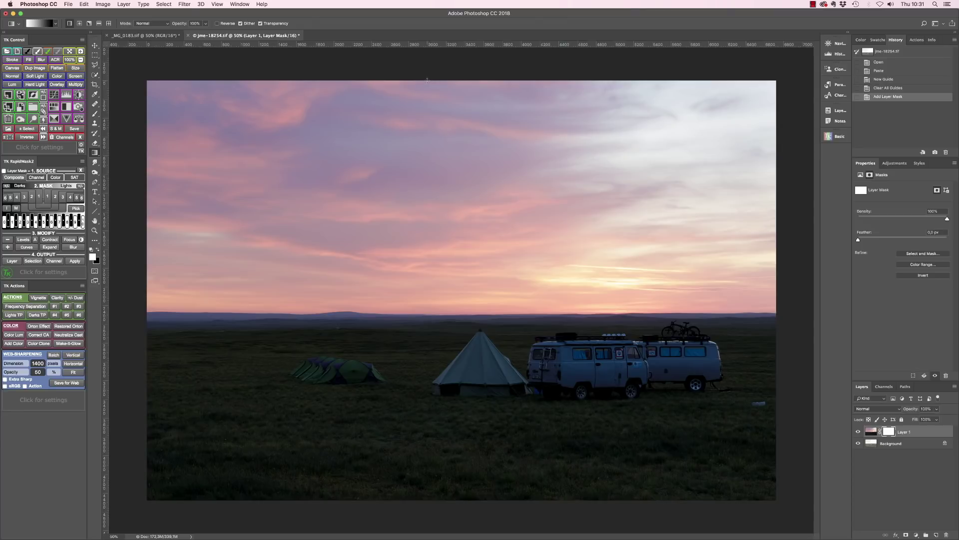
# Draw a white-to-black gradient on Layer 1's mask from the image's top edge to its bottom edge and inspect the mask alone
pyautogui.moveTo(427, 80); pyautogui.dragTo(435, 500)
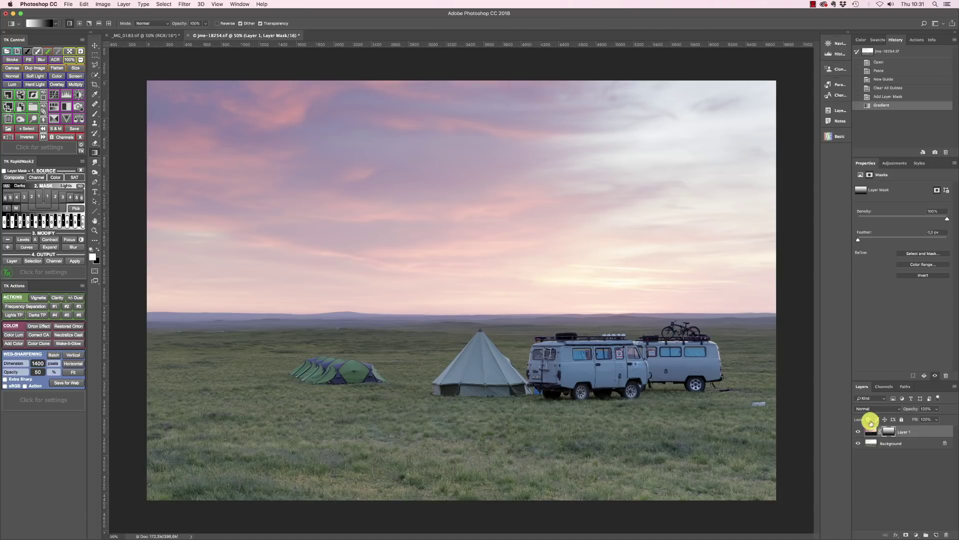
pyautogui.keyDown('alt'); pyautogui.click(890, 435); pyautogui.keyUp('alt')
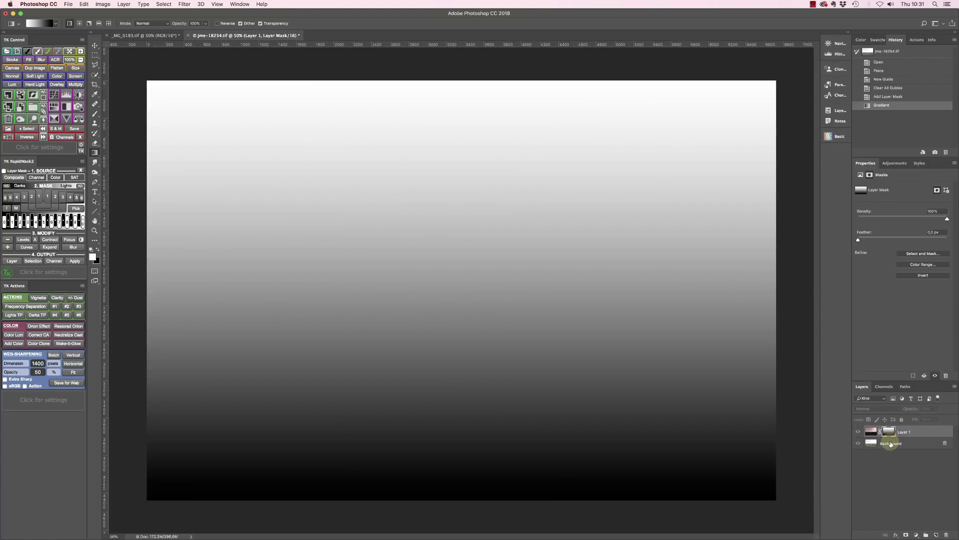
pyautogui.keyDown('alt'); pyautogui.click(890, 435); pyautogui.keyUp('alt')
# Delete Layer 1's mask without applying it and add a fresh layer mask
pyautogui.moveTo(890, 433); pyautogui.dragTo(944, 534)
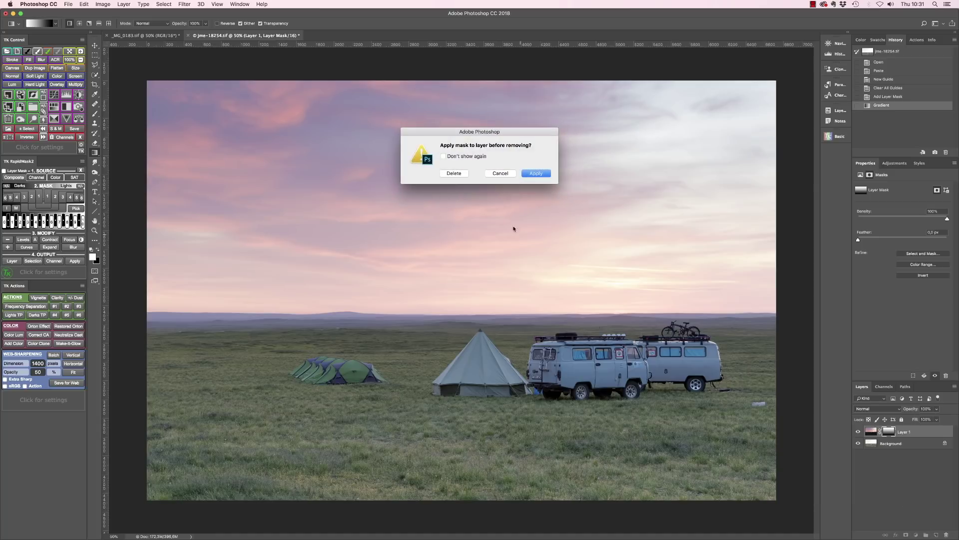
pyautogui.click(447, 172)
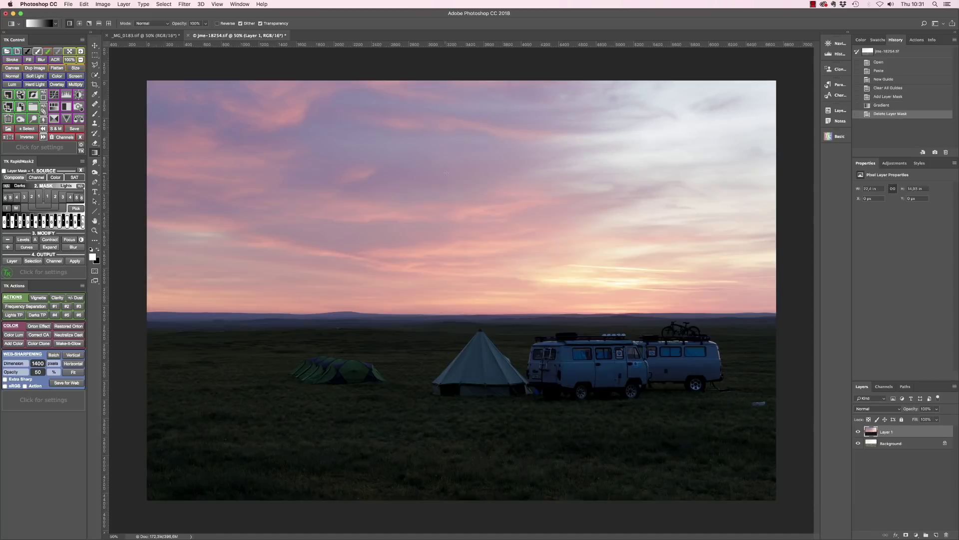
pyautogui.click(906, 534)
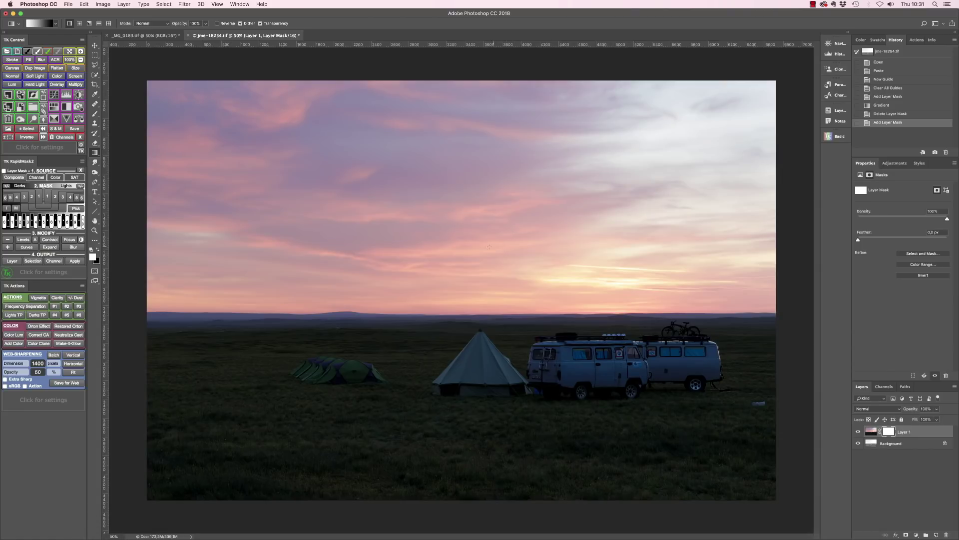
# Draw a short white-to-black gradient across the horizon on Layer 1's mask, from just above to just below it, and display the mask
pyautogui.moveTo(439, 237)
pyautogui.mouseDown()
pyautogui.moveTo(450, 238)
pyautogui.moveTo(432, 244)
pyautogui.mouseUp()
pyautogui.moveTo(425, 266); pyautogui.dragTo(422, 351)
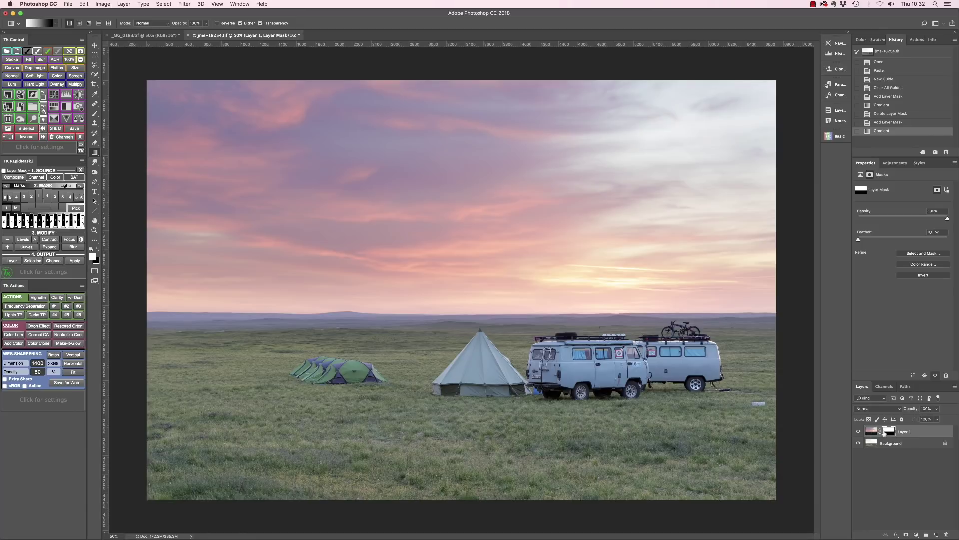
pyautogui.keyDown('alt'); pyautogui.click(885, 433); pyautogui.keyUp('alt')
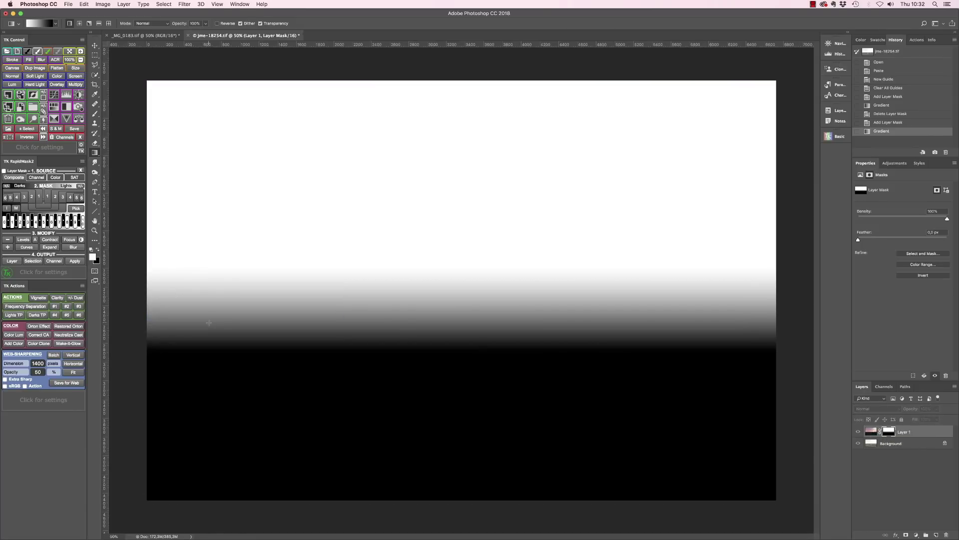
# Select the Background layer and hide Layer 1
pyautogui.click(913, 442)
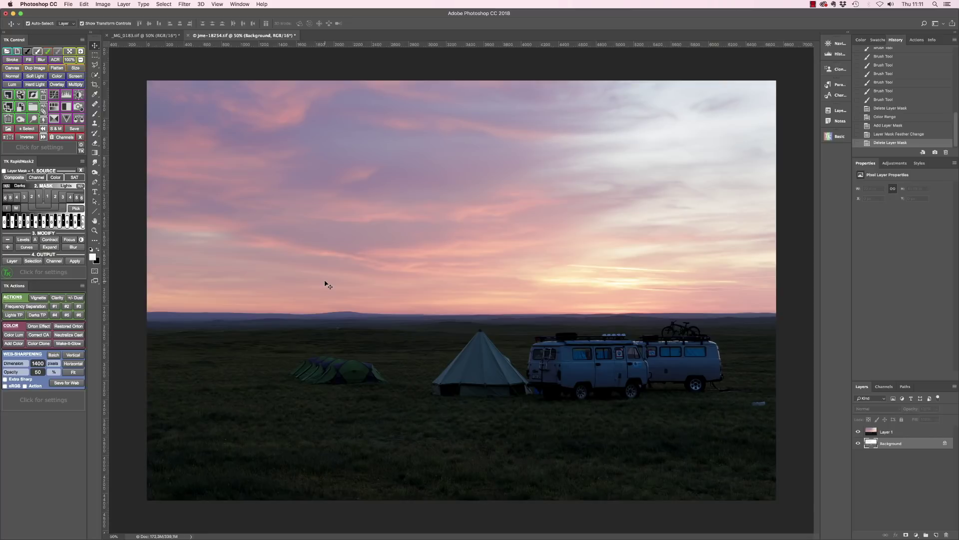
pyautogui.click(859, 432)
pyautogui.click(858, 431)
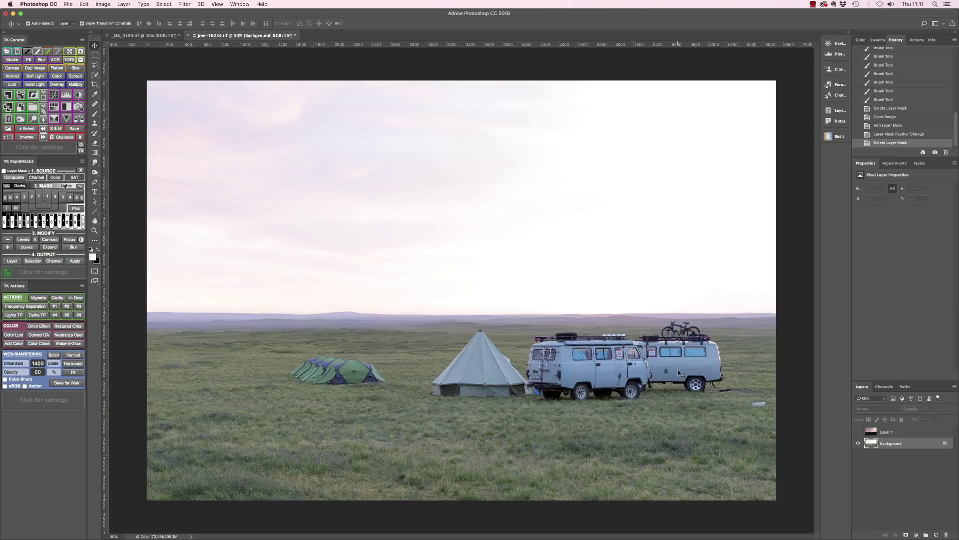
# Start a Color Range selection on the Background layer and move its dialog clear of the tents and vans
pyautogui.click(166, 4)
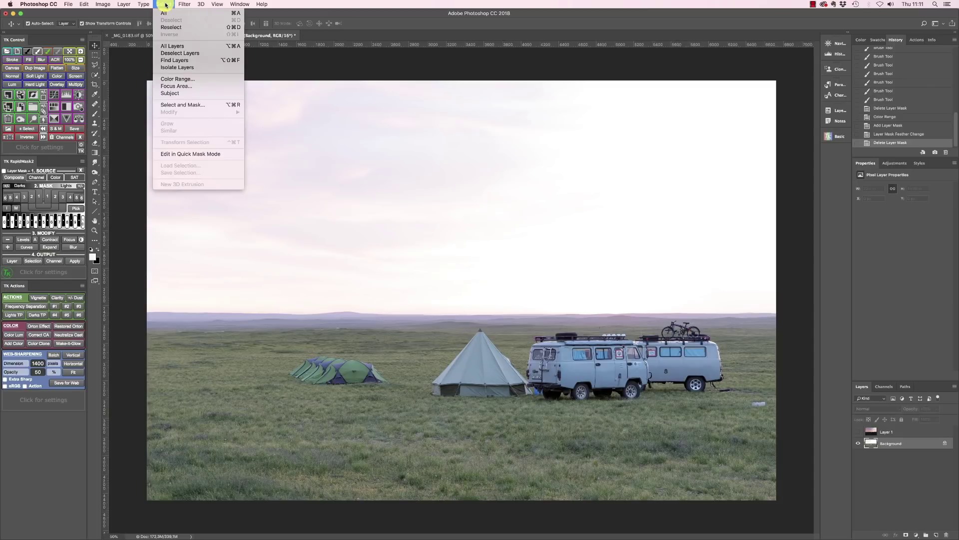
pyautogui.click(170, 79)
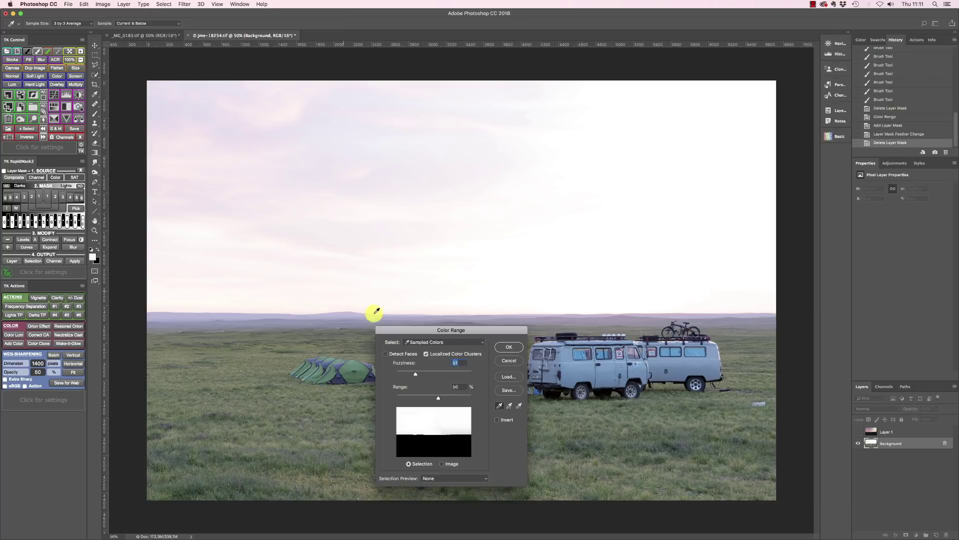
pyautogui.moveTo(417, 332); pyautogui.dragTo(195, 178)
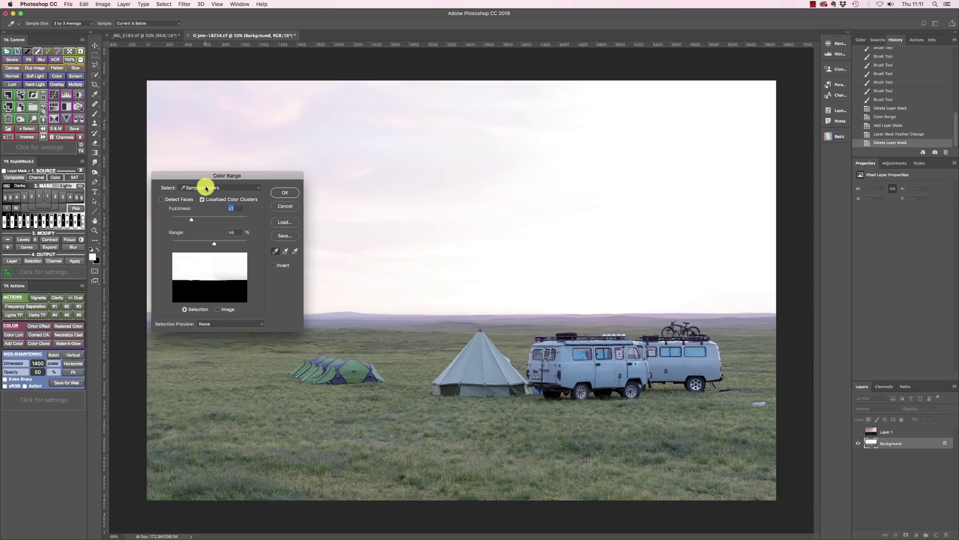
# Preview the Reds, Yellows, Greens and Cyans presets in the Color Range selection
pyautogui.click(203, 187)
pyautogui.click(202, 201)
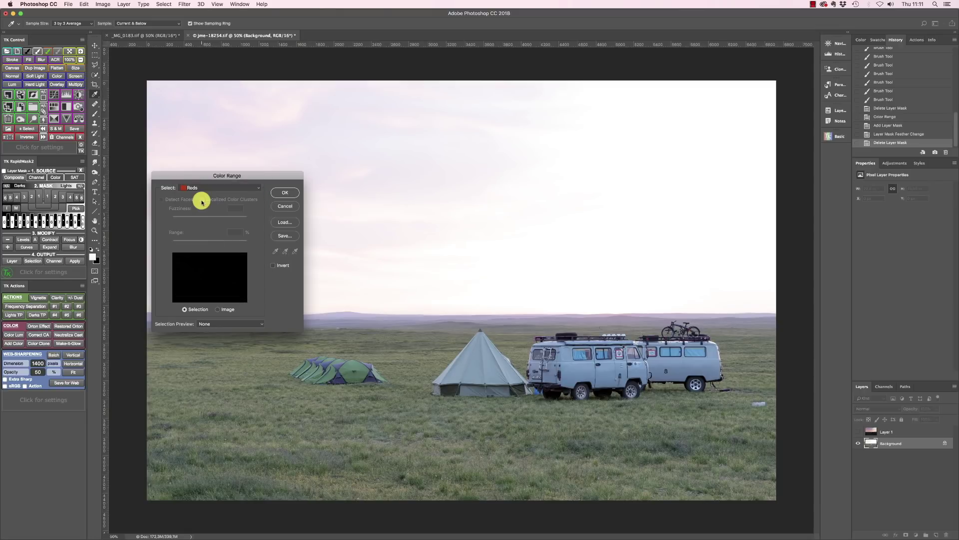
pyautogui.click(203, 188)
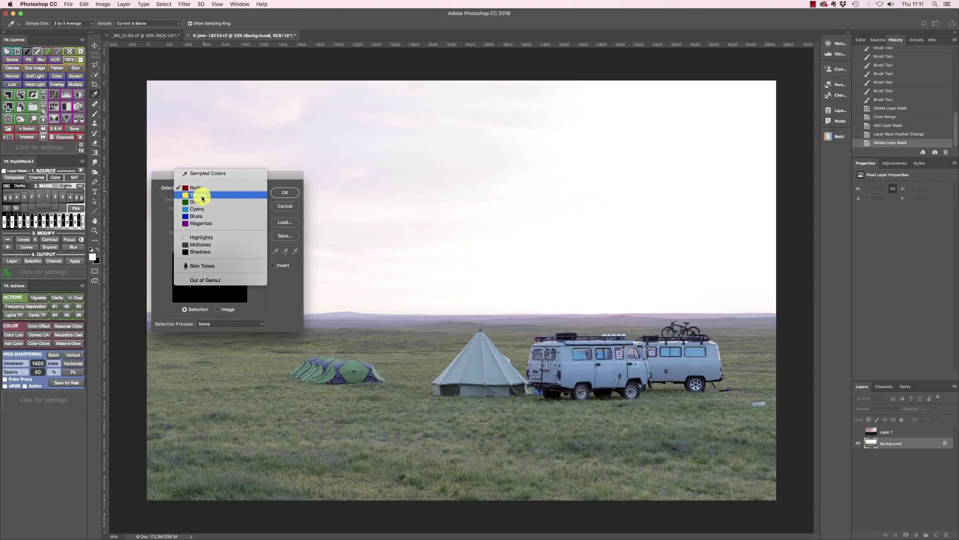
pyautogui.click(200, 197)
pyautogui.click(200, 189)
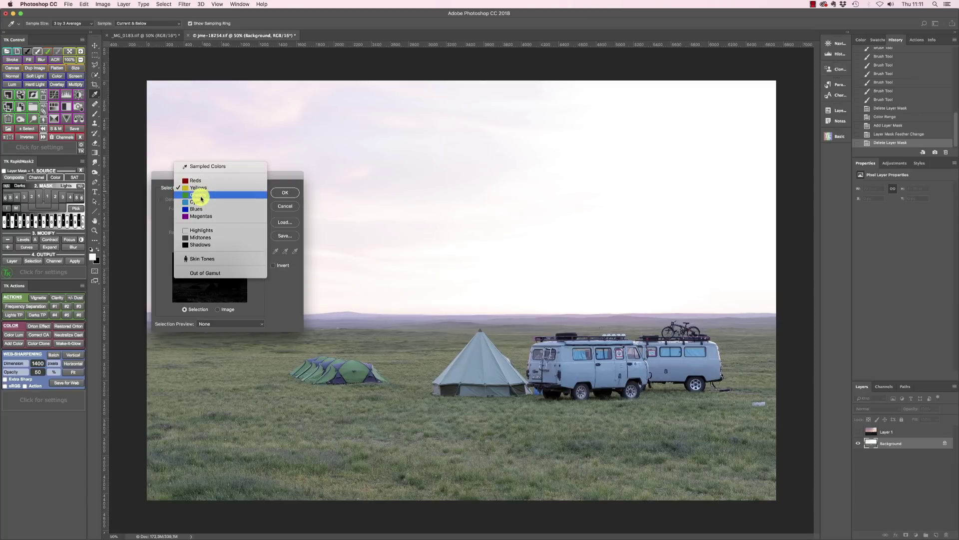
pyautogui.click(198, 197)
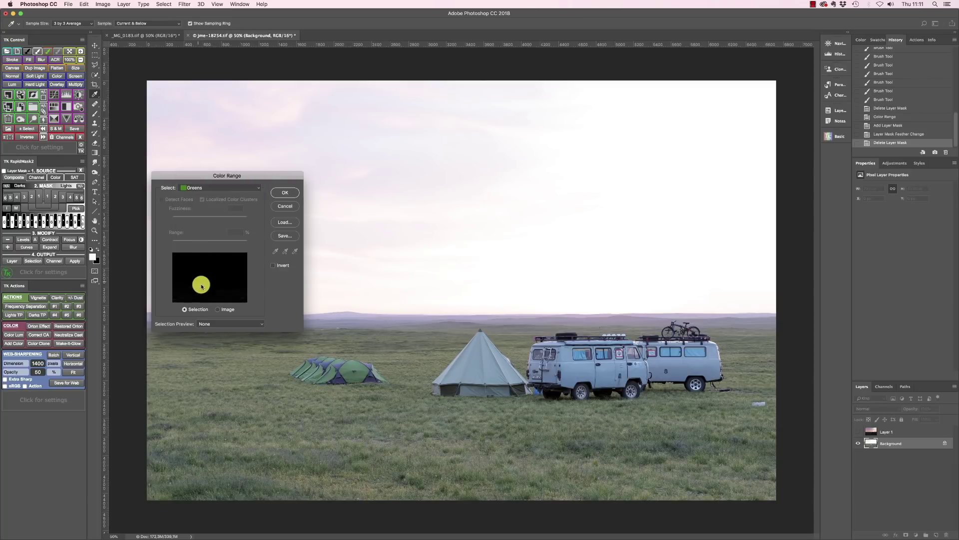
pyautogui.click(198, 189)
pyautogui.click(197, 197)
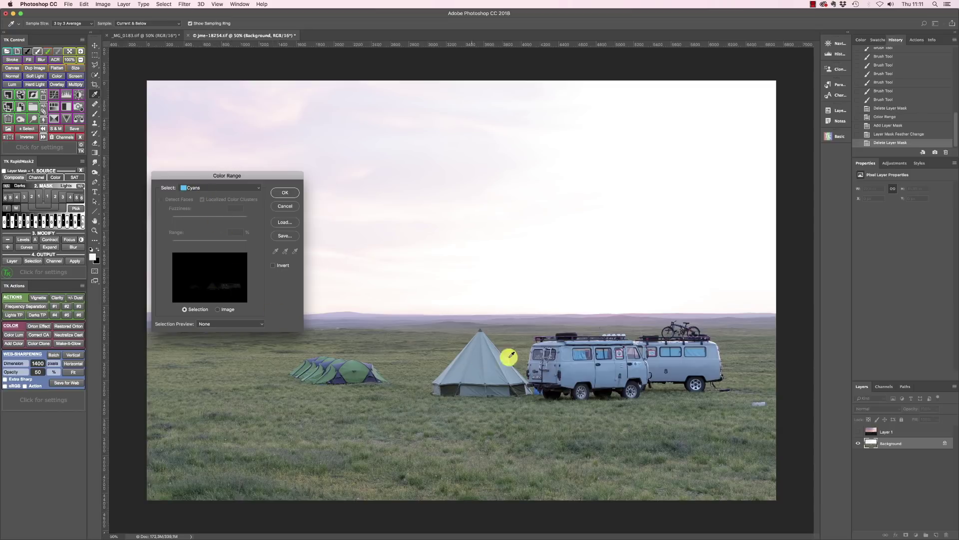
# Preview the Highlights, Midtones and Shadows presets, then return the Color Range selection to Sampled Colors
pyautogui.click(197, 188)
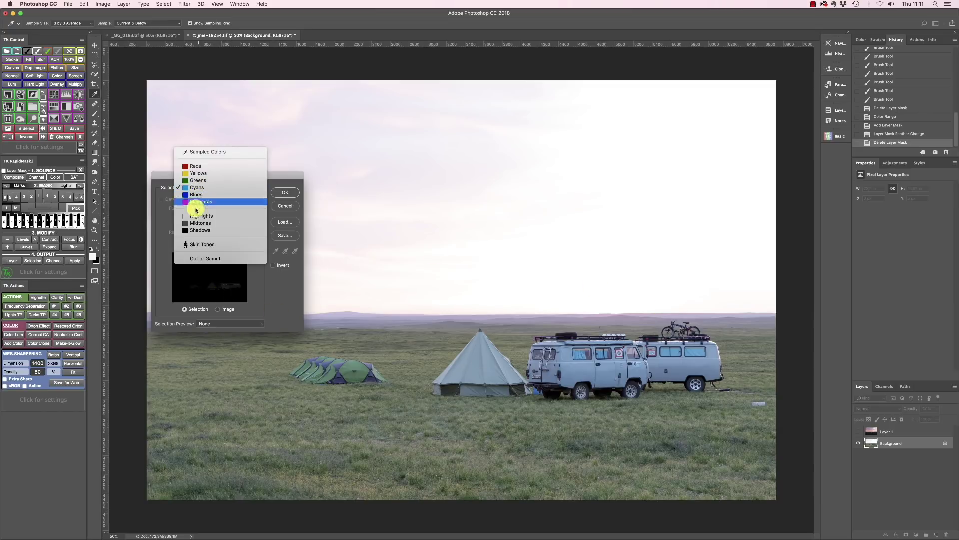
pyautogui.click(196, 218)
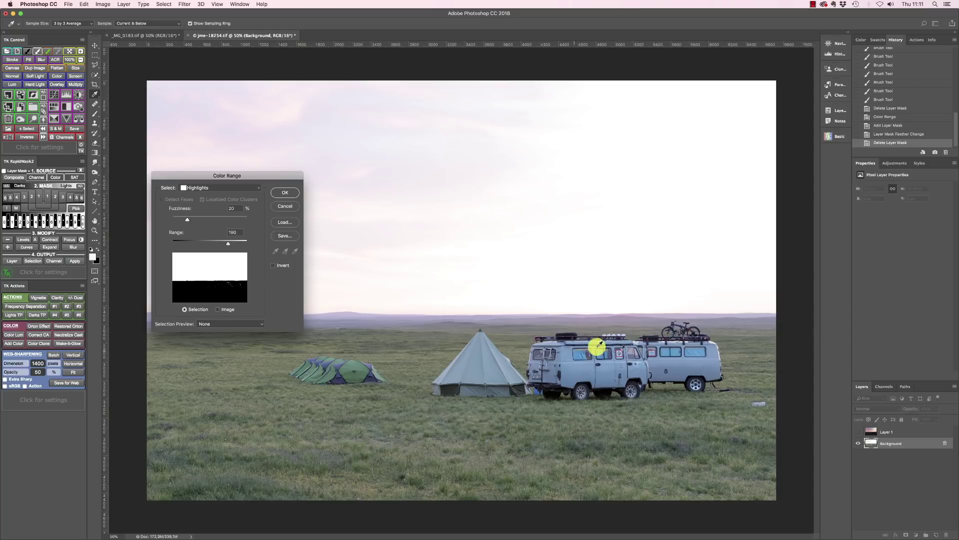
pyautogui.click(205, 190)
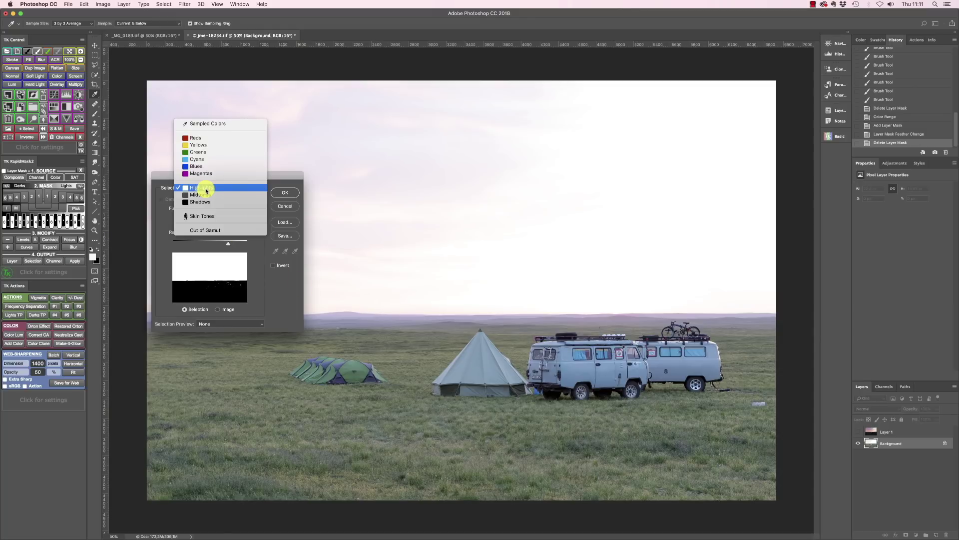
pyautogui.click(205, 194)
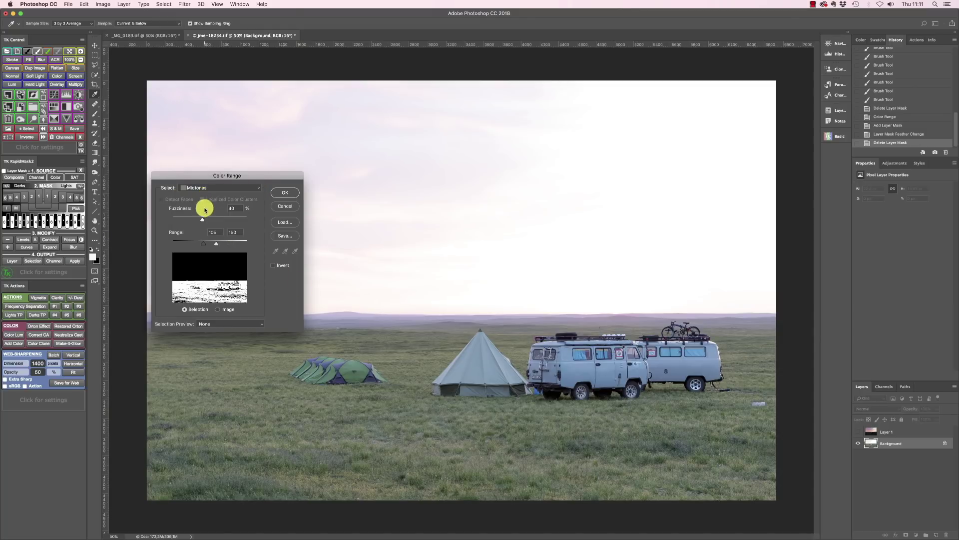
pyautogui.click(204, 190)
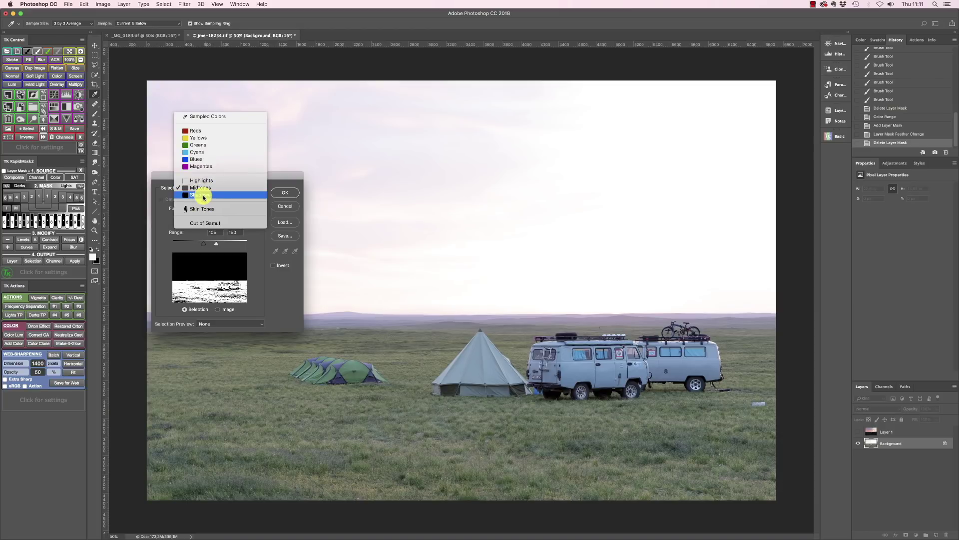
pyautogui.click(203, 196)
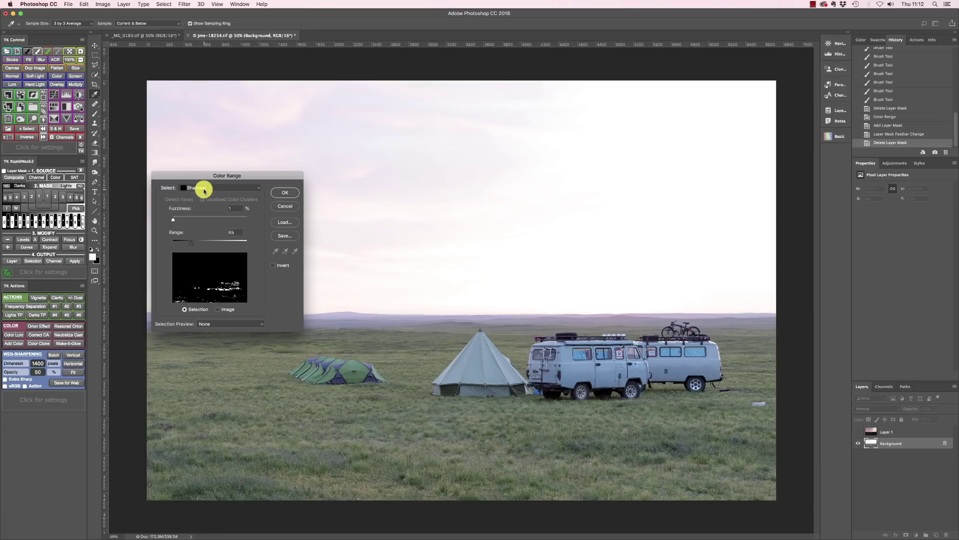
pyautogui.click(204, 189)
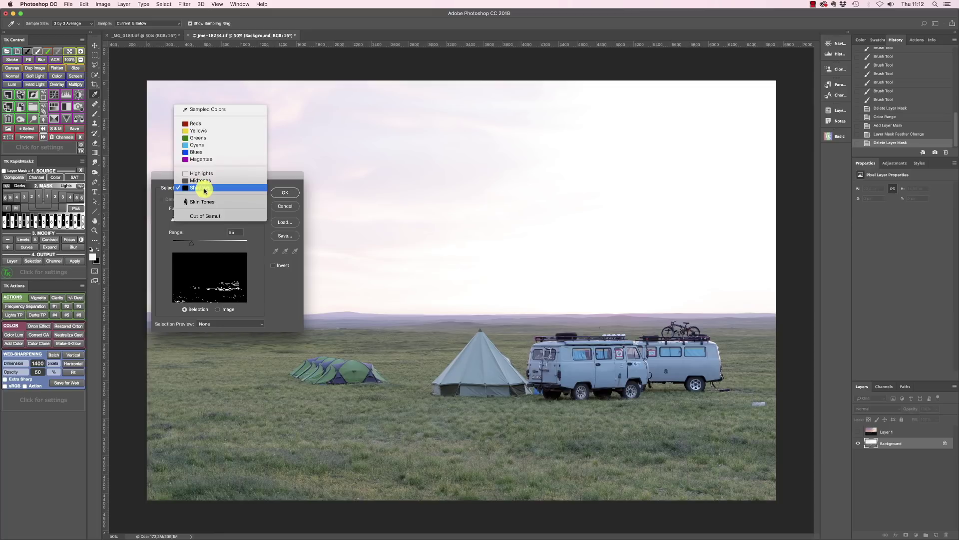
pyautogui.click(200, 110)
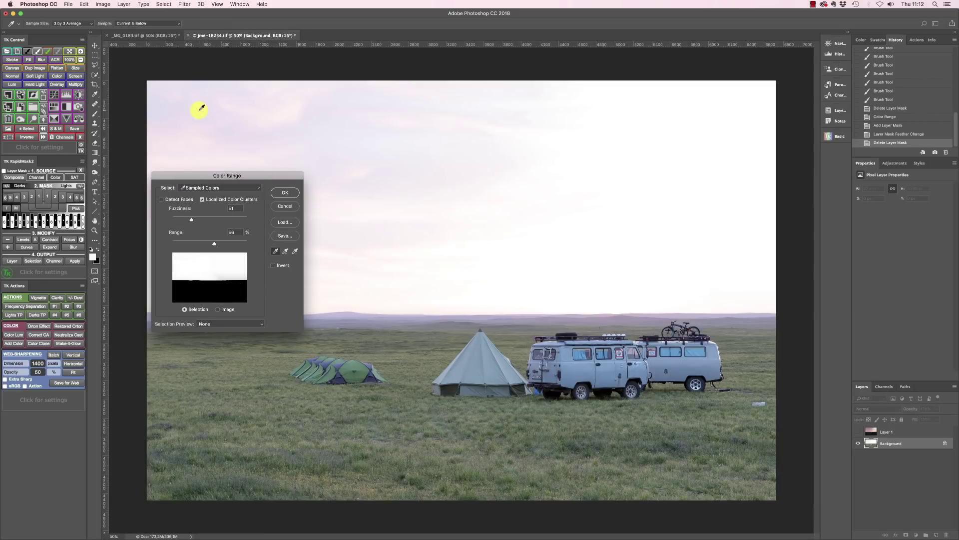
# Sample the colour of the large pale tent for the selection and lower Fuzziness to 1 and Range to 1%
pyautogui.moveTo(240, 175); pyautogui.dragTo(309, 222)
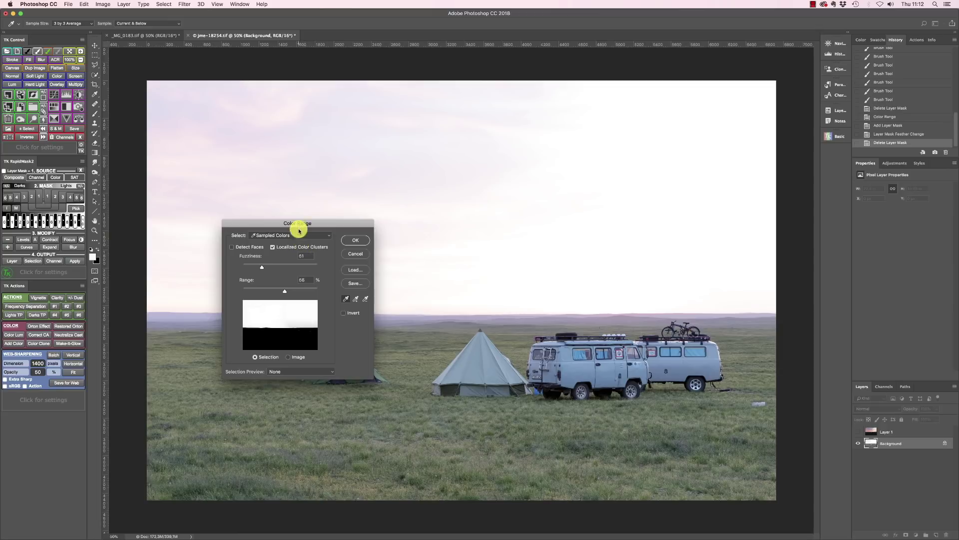
pyautogui.click(479, 367)
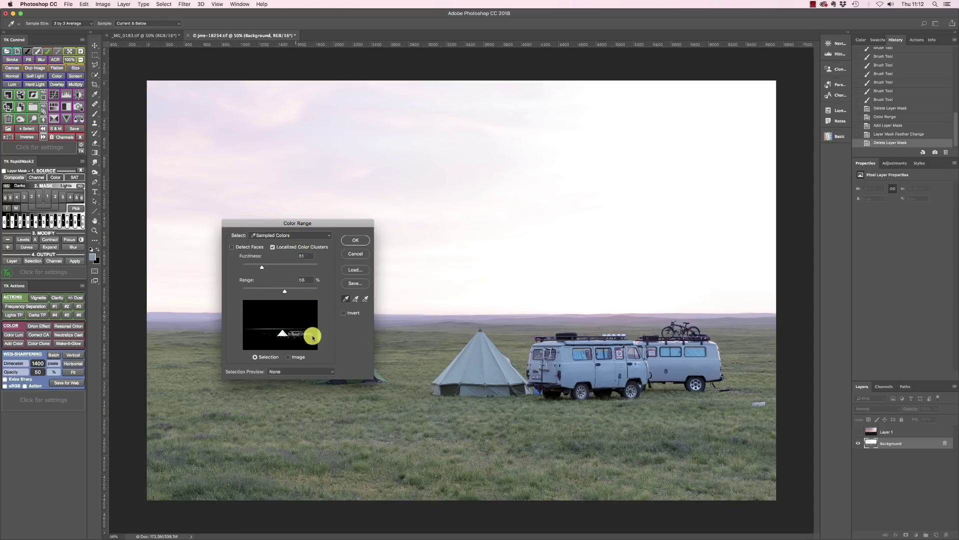
pyautogui.moveTo(262, 267); pyautogui.dragTo(243, 290)
pyautogui.click(283, 333)
pyautogui.moveTo(283, 333)
pyautogui.mouseDown()
pyautogui.moveTo(285, 325)
pyautogui.moveTo(422, 366)
pyautogui.moveTo(486, 358)
pyautogui.moveTo(454, 349)
pyautogui.moveTo(462, 360)
pyautogui.moveTo(575, 366)
pyautogui.moveTo(541, 363)
pyautogui.moveTo(516, 265)
pyautogui.moveTo(360, 395)
pyautogui.moveTo(406, 239)
pyautogui.moveTo(357, 230)
pyautogui.mouseUp()
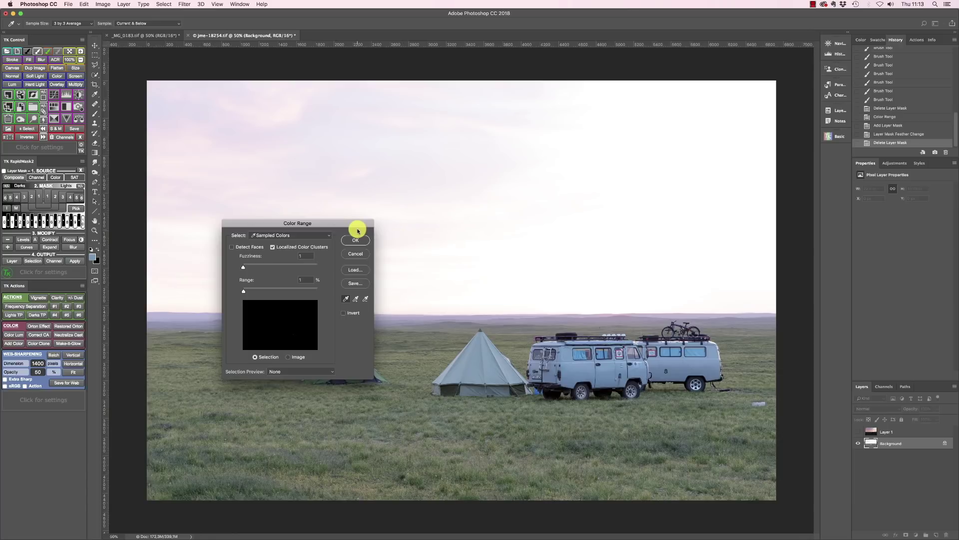
pyautogui.moveTo(357, 230); pyautogui.dragTo(399, 242)
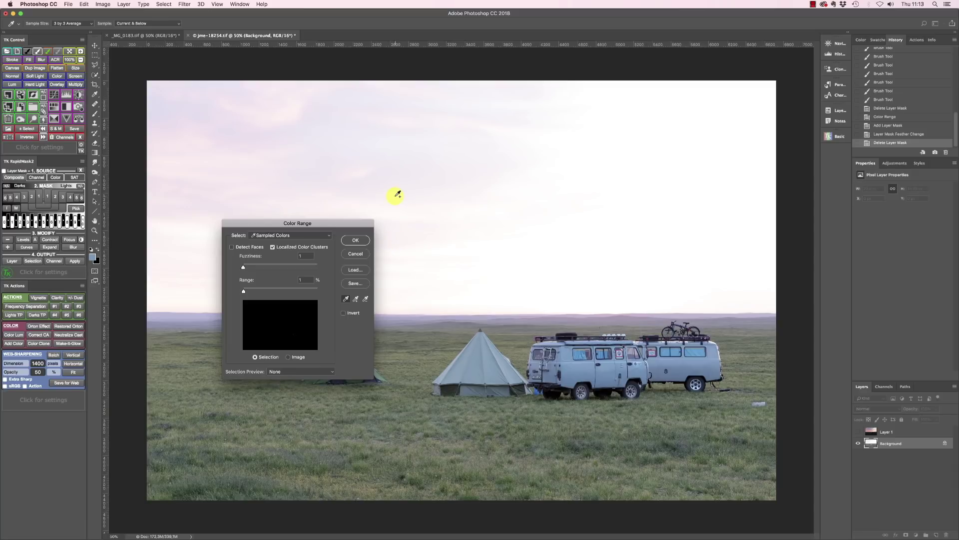
pyautogui.press('alt')
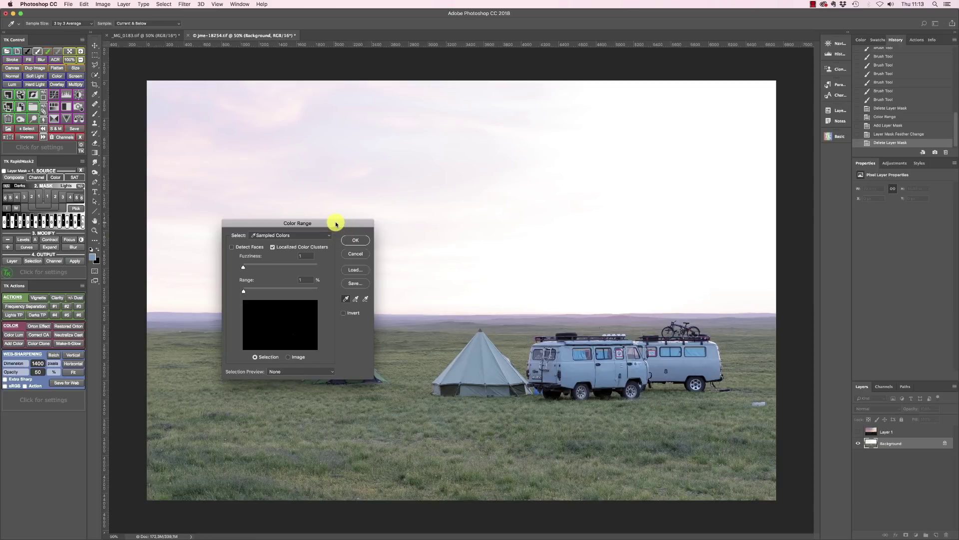
# Move the Color Range dialog onto the grass, sample the middle of the bright sky, raise Fuzziness and set Range to 20%
pyautogui.moveTo(336, 224); pyautogui.dragTo(376, 336)
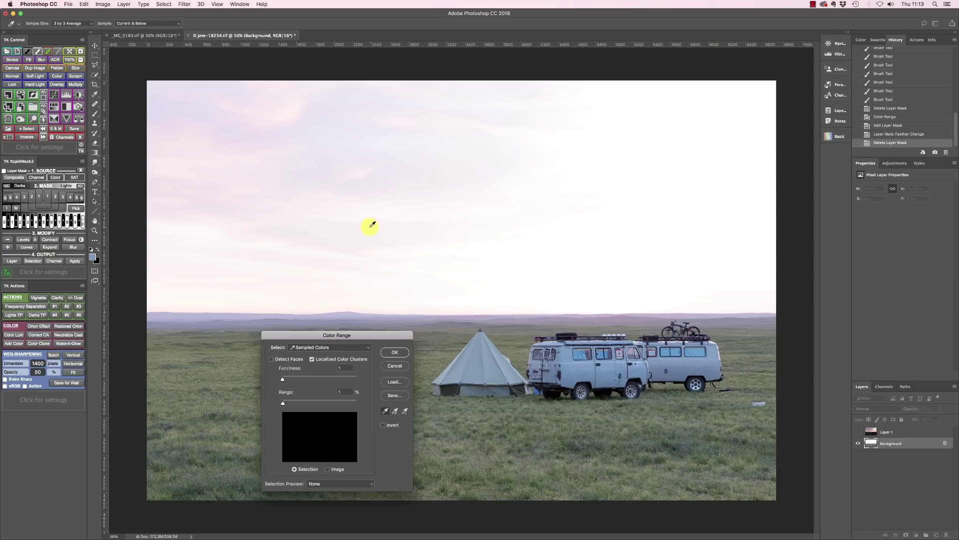
pyautogui.click(410, 209)
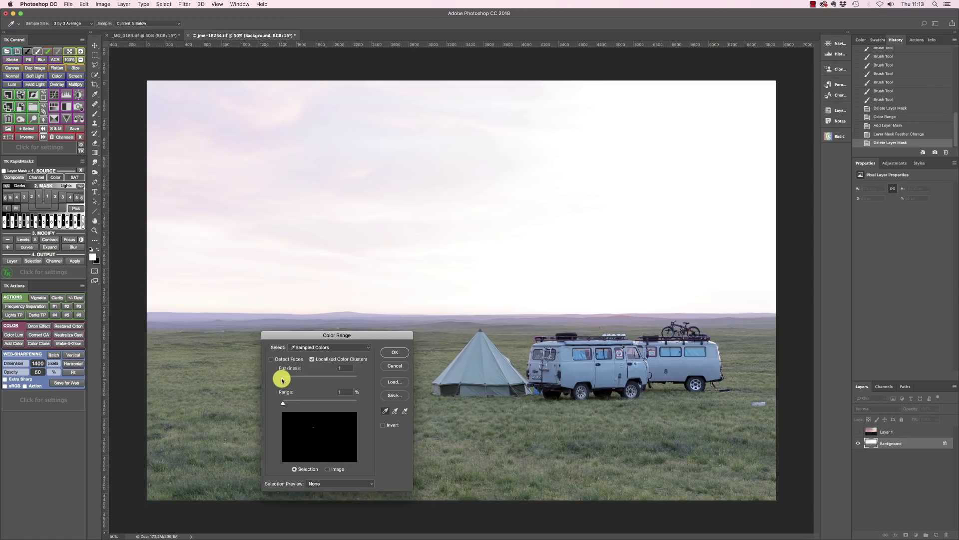
pyautogui.moveTo(282, 379)
pyautogui.mouseDown()
pyautogui.moveTo(296, 381)
pyautogui.moveTo(302, 428)
pyautogui.moveTo(295, 380)
pyautogui.mouseUp()
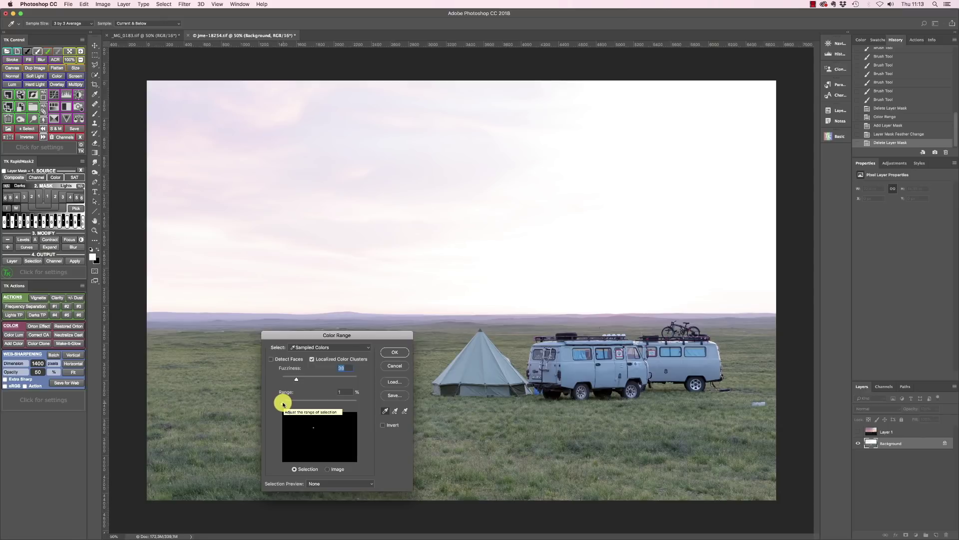
pyautogui.moveTo(283, 405); pyautogui.dragTo(297, 407)
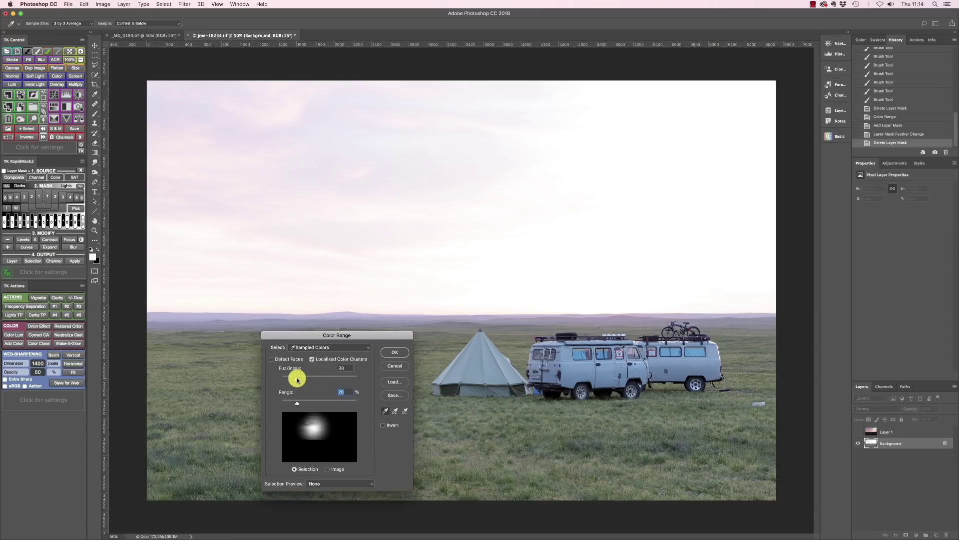
# Raise Fuzziness to 77 and Range to 36% until the whole sky is covered, and accept the Color Range selection
pyautogui.moveTo(294, 380); pyautogui.dragTo(304, 404)
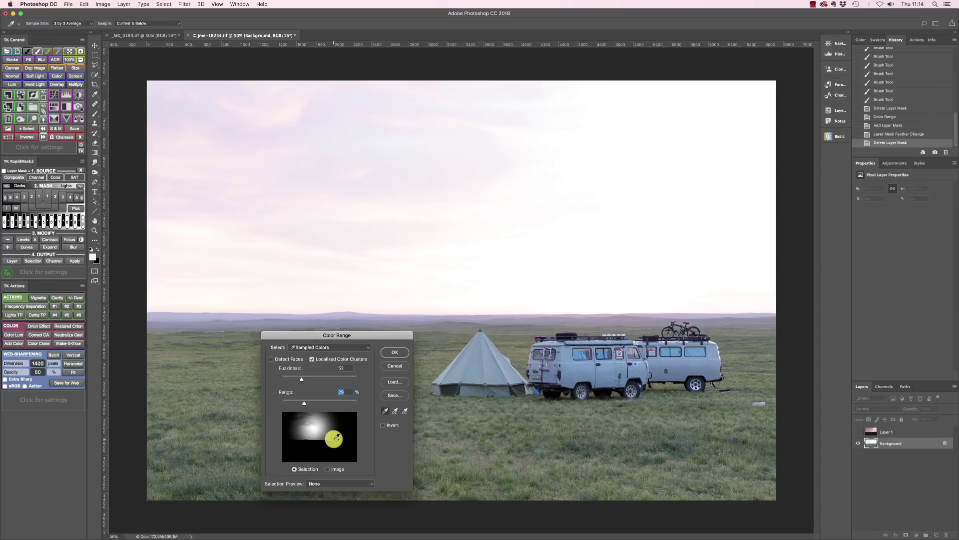
pyautogui.moveTo(345, 421)
pyautogui.mouseDown()
pyautogui.moveTo(289, 422)
pyautogui.moveTo(304, 418)
pyautogui.moveTo(298, 412)
pyautogui.moveTo(338, 416)
pyautogui.moveTo(286, 430)
pyautogui.moveTo(317, 425)
pyautogui.moveTo(289, 417)
pyautogui.moveTo(301, 420)
pyautogui.moveTo(290, 431)
pyautogui.moveTo(304, 427)
pyautogui.mouseUp()
pyautogui.moveTo(301, 381)
pyautogui.mouseDown()
pyautogui.moveTo(310, 403)
pyautogui.moveTo(308, 381)
pyautogui.mouseUp()
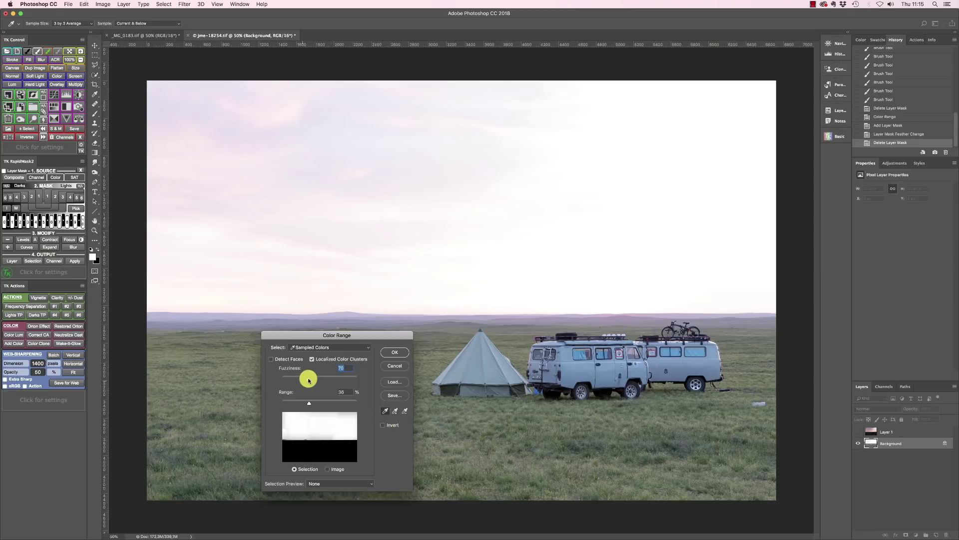
pyautogui.moveTo(308, 379); pyautogui.dragTo(311, 379)
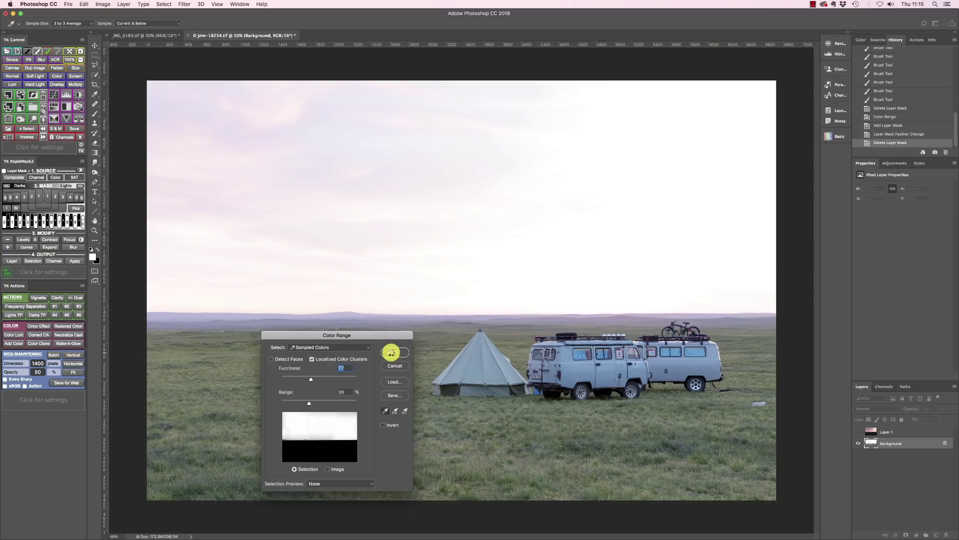
pyautogui.click(391, 353)
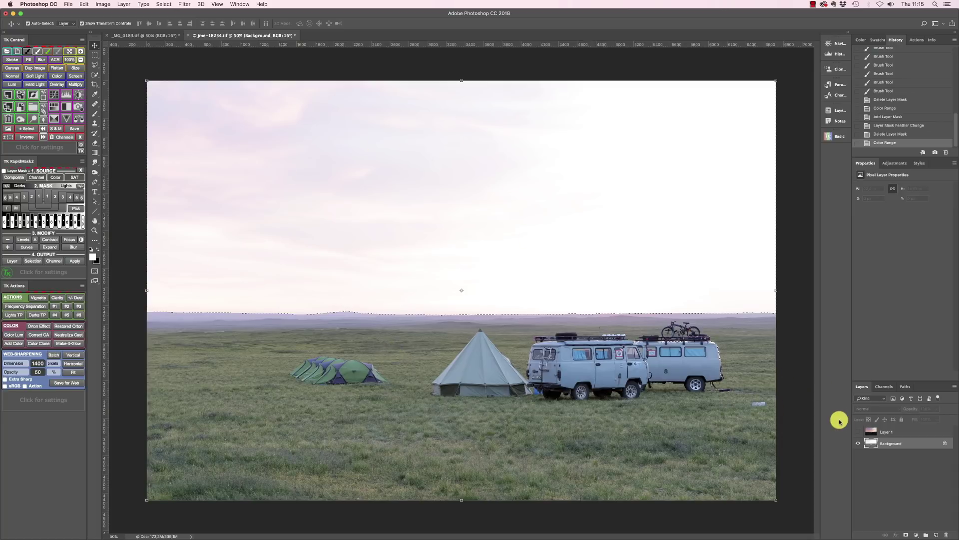
# Show and select Layer 1 with the dark sunset exposure and add a layer mask from the sky selection
pyautogui.click(859, 432)
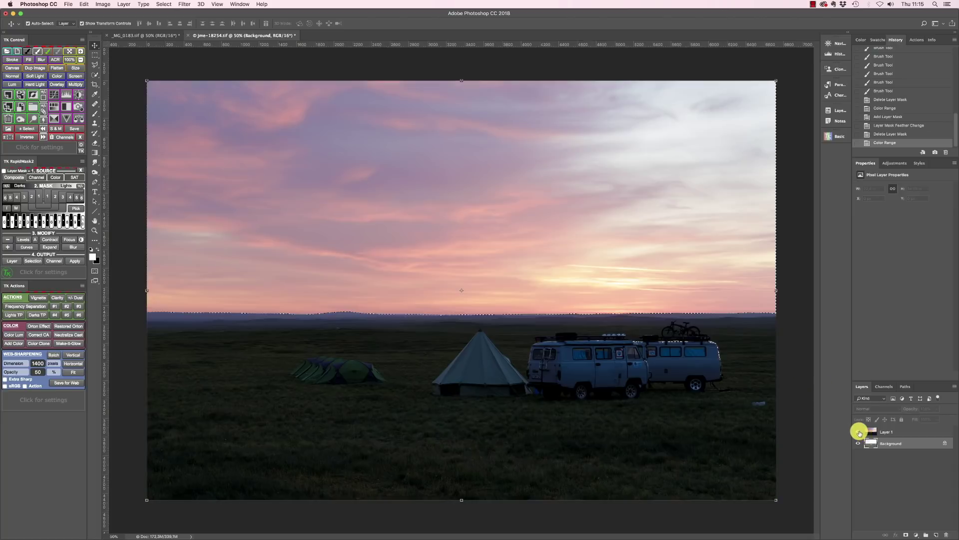
pyautogui.click(890, 431)
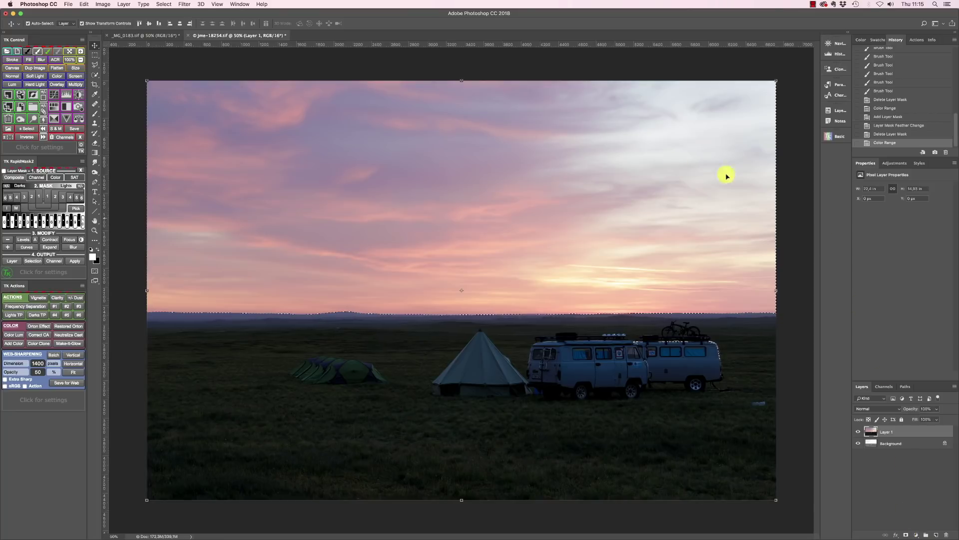
pyautogui.click(907, 533)
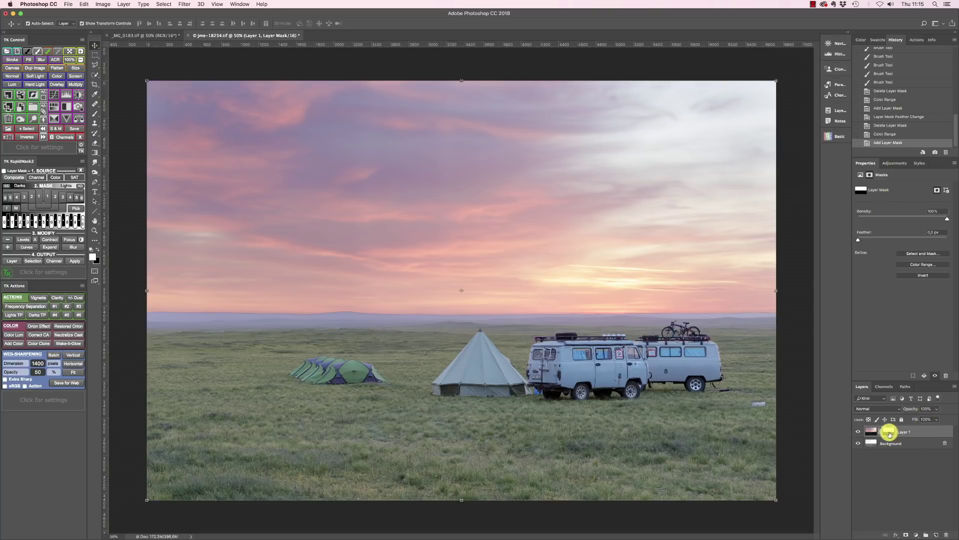
# Inspect Layer 1's mask on its own, return to the image and raise the mask's Feather
pyautogui.keyDown('alt'); pyautogui.click(889, 433); pyautogui.keyUp('alt')
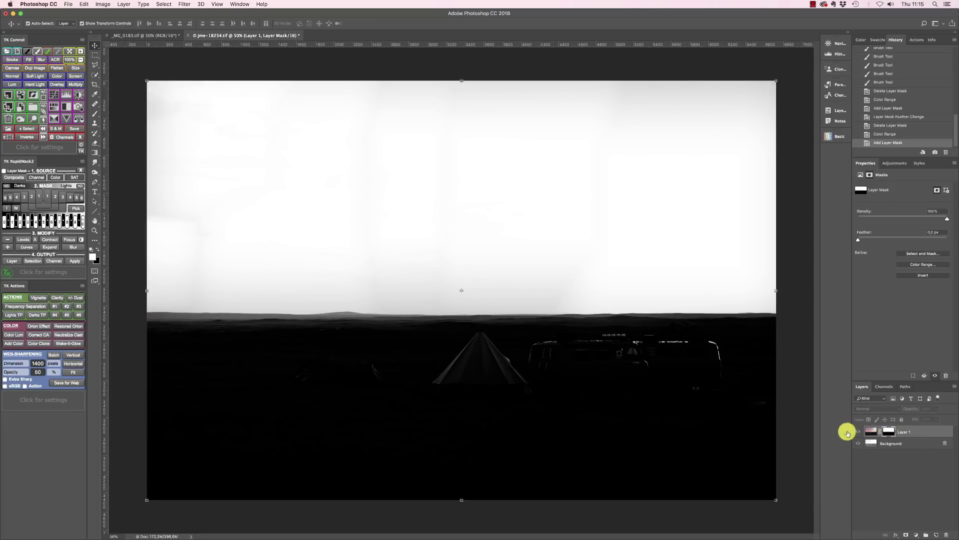
pyautogui.keyDown('alt'); pyautogui.click(890, 433); pyautogui.keyUp('alt')
pyautogui.click(893, 432)
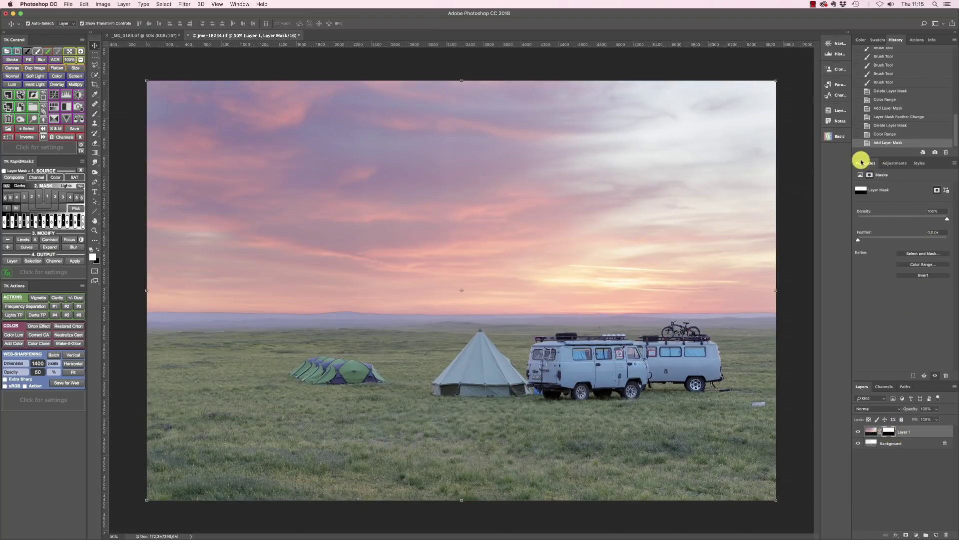
pyautogui.moveTo(858, 239); pyautogui.dragTo(900, 243)
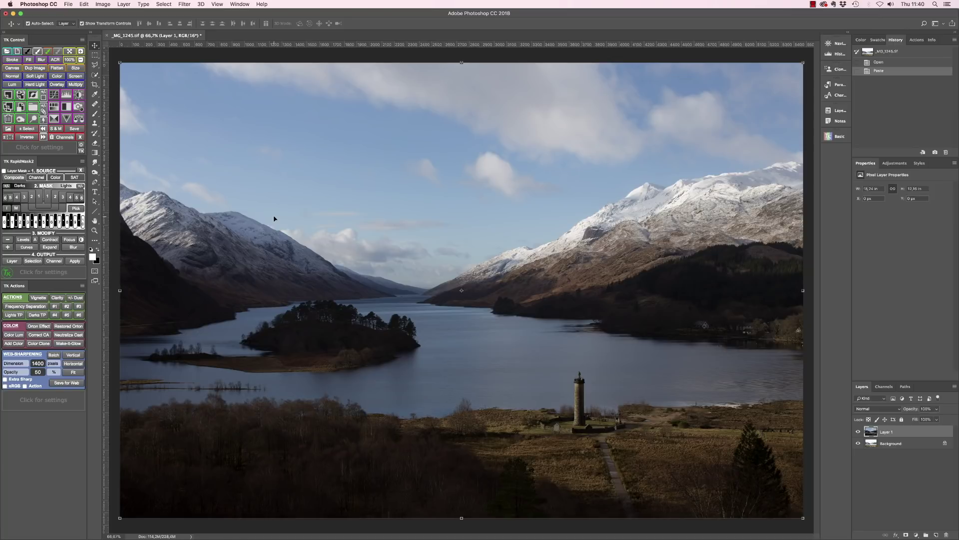
# Open the Blending Options of the lake photo's Layer 1 and split the Underlying Layer's black Blend If slider to 0 / 210
pyautogui.rightClick(885, 432)
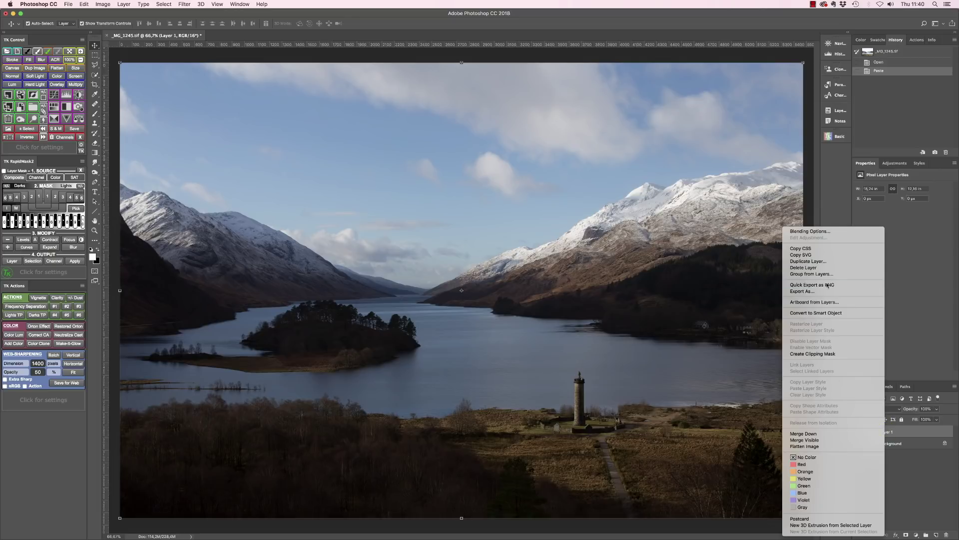
pyautogui.click(820, 232)
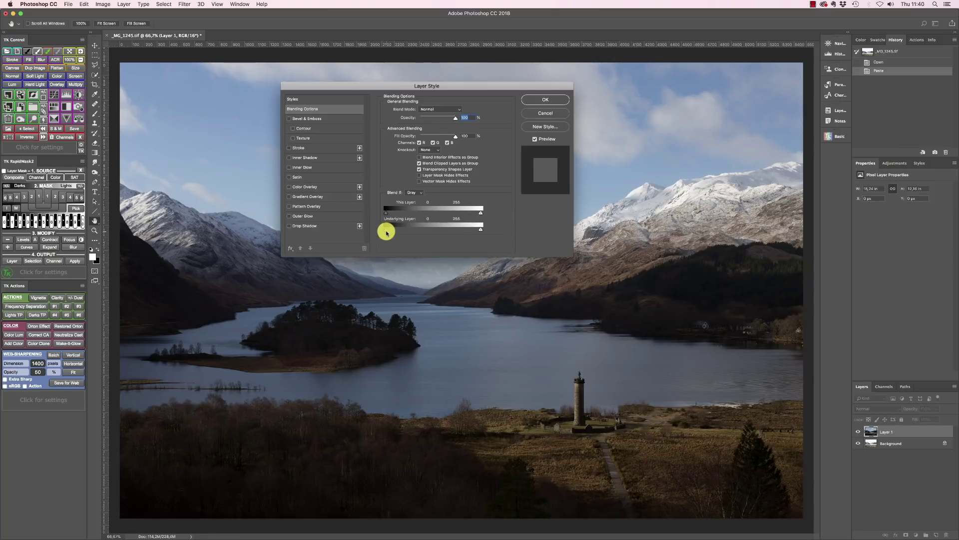
pyautogui.moveTo(387, 231)
pyautogui.mouseDown()
pyautogui.moveTo(463, 230)
pyautogui.moveTo(379, 229)
pyautogui.mouseUp()
pyautogui.moveTo(386, 231); pyautogui.dragTo(384, 227)
pyautogui.moveTo(390, 232); pyautogui.dragTo(409, 235)
pyautogui.moveTo(402, 232); pyautogui.dragTo(465, 236)
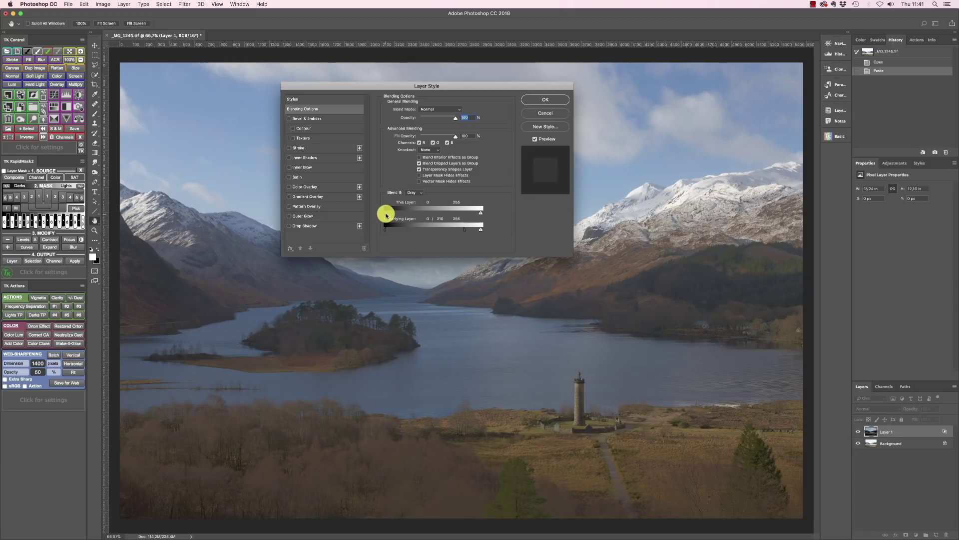
# Split This Layer's black slider to 0 / 217, extend the Underlying Layer's dark transition slightly further, and accept the layer style
pyautogui.press('alt')
pyautogui.moveTo(388, 214); pyautogui.dragTo(467, 232)
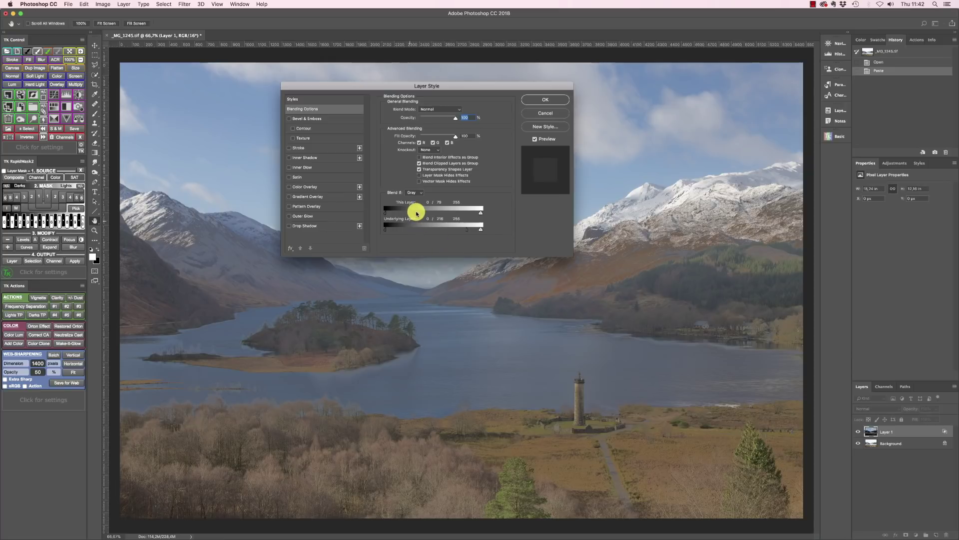
pyautogui.moveTo(416, 214); pyautogui.dragTo(436, 218)
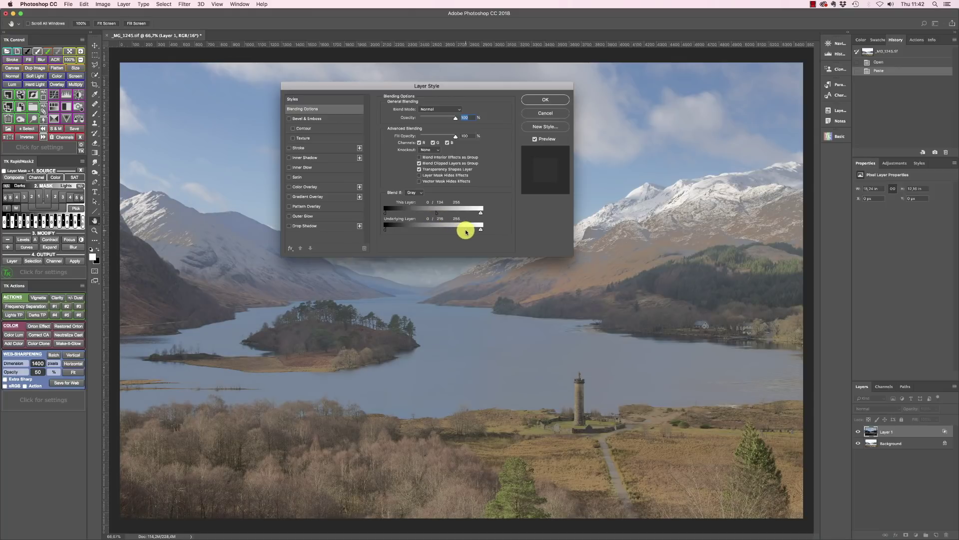
pyautogui.moveTo(468, 231); pyautogui.dragTo(471, 232)
pyautogui.moveTo(437, 214); pyautogui.dragTo(467, 216)
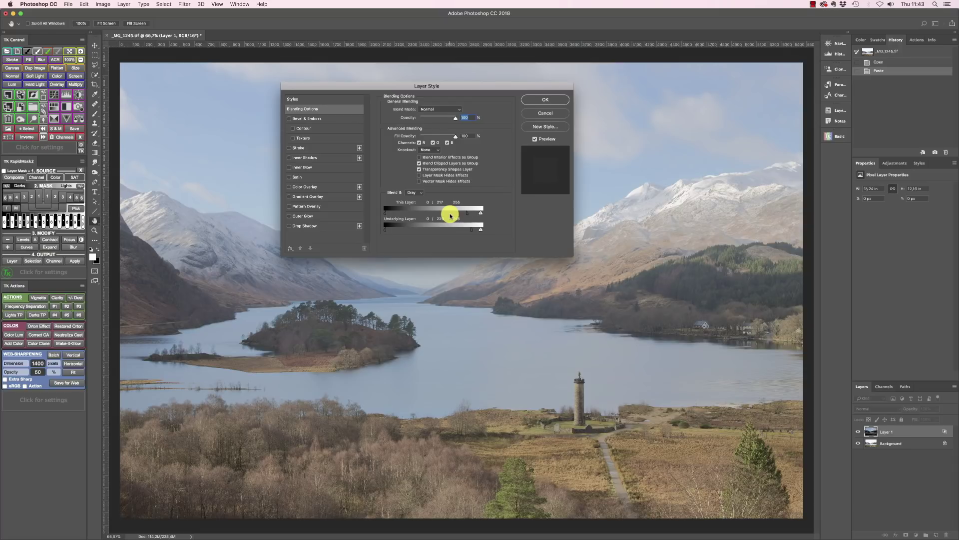
pyautogui.click(539, 100)
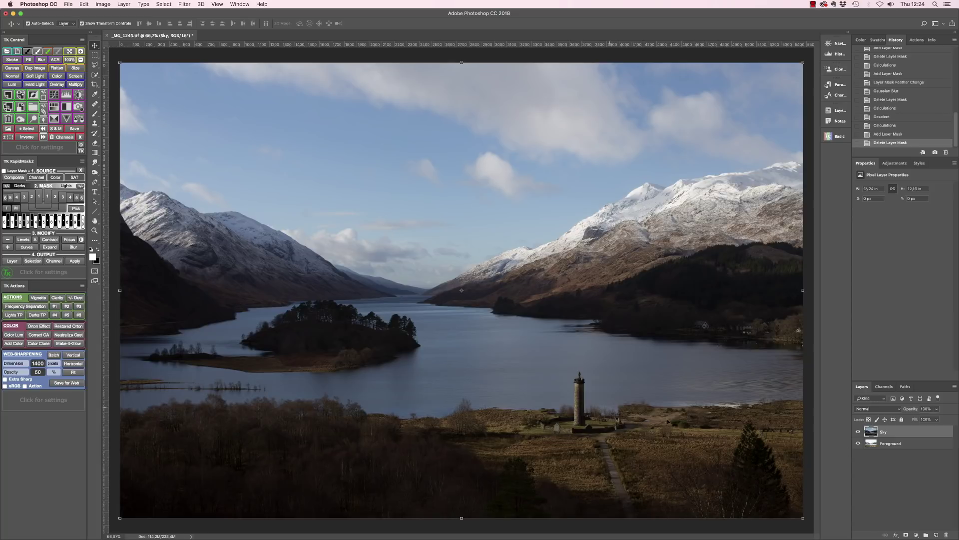
# Compare the Sky and Foreground exposures by hiding and showing the Sky layer, and start the Calculations command
pyautogui.click(859, 431)
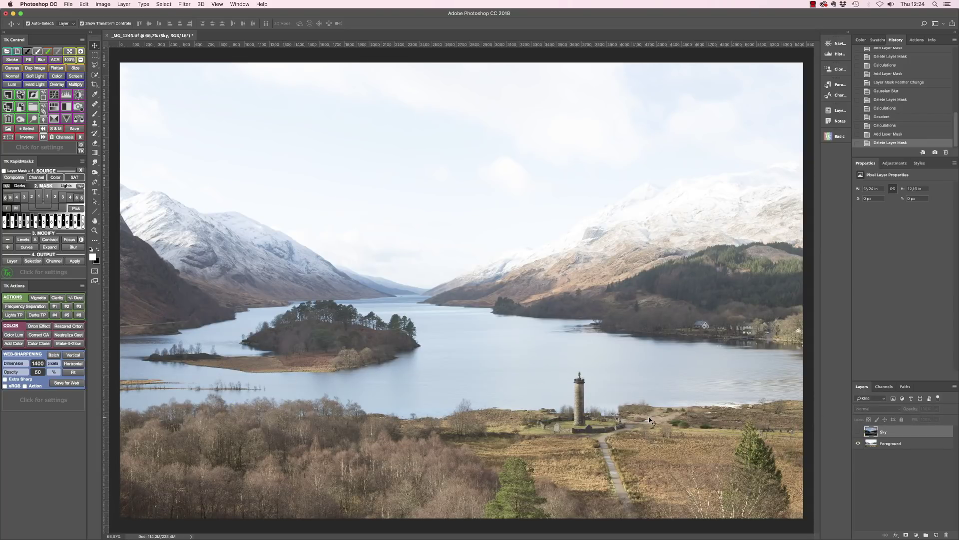
pyautogui.click(859, 432)
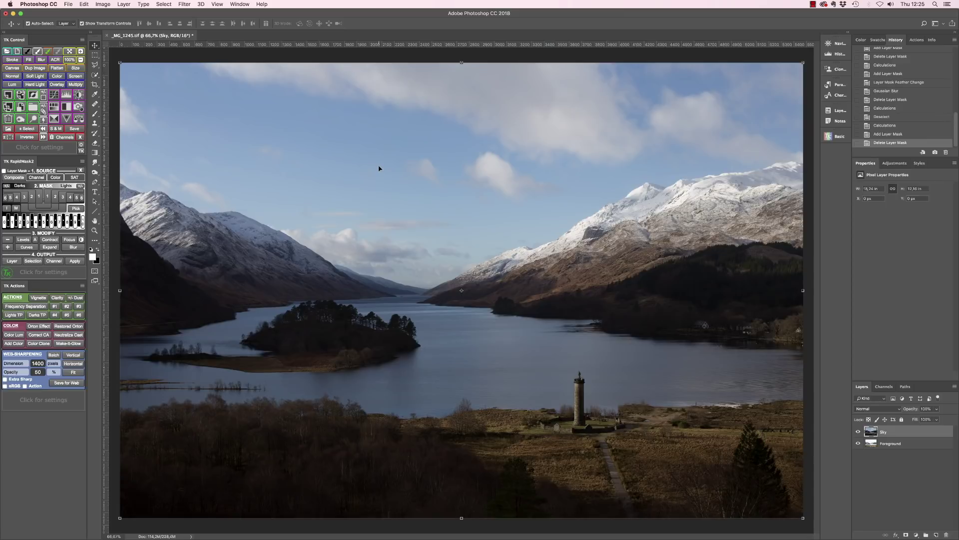
pyautogui.click(106, 5)
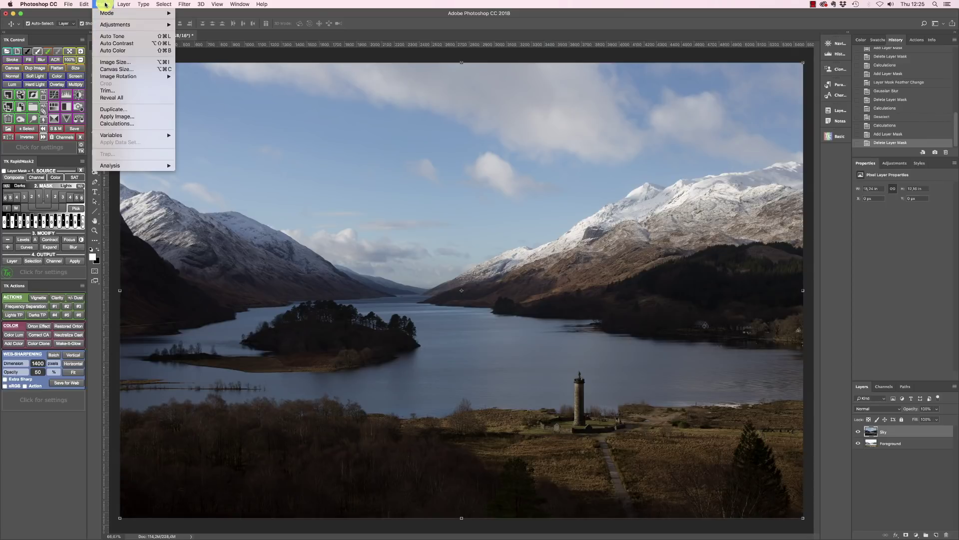
pyautogui.click(113, 123)
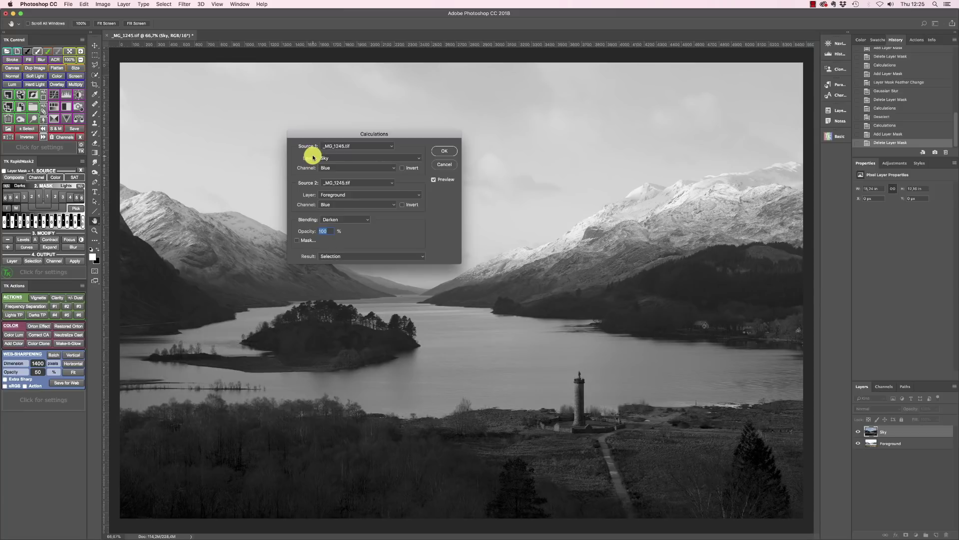
# Keep Sky as the Source 1 layer in Calculations and set its channel to Red
pyautogui.click(330, 159)
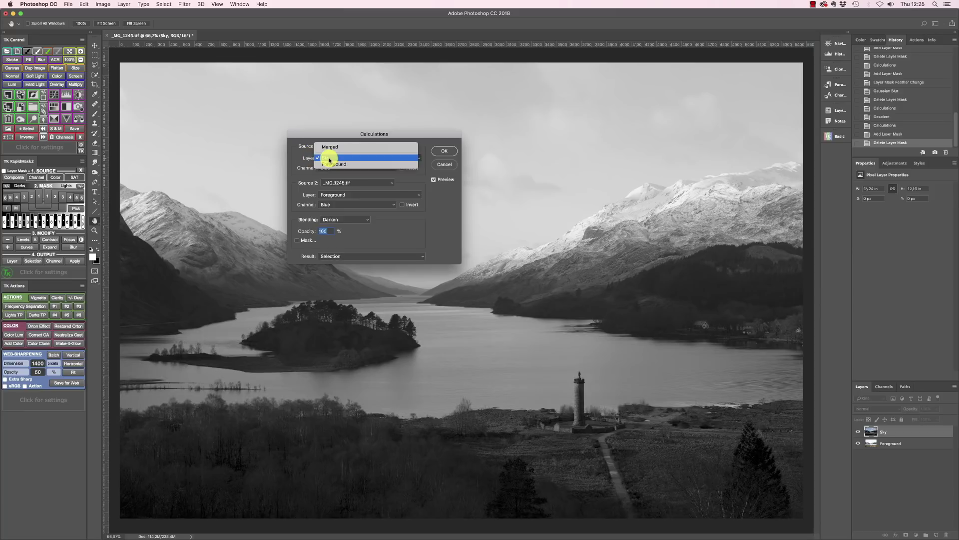
pyautogui.click(333, 158)
pyautogui.click(335, 159)
pyautogui.click(336, 159)
pyautogui.click(337, 159)
pyautogui.click(338, 159)
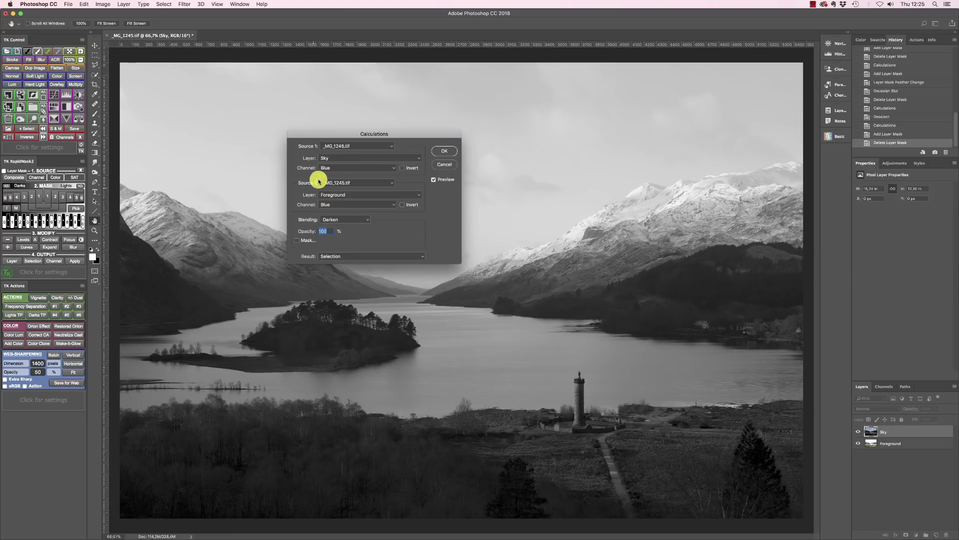
pyautogui.click(339, 168)
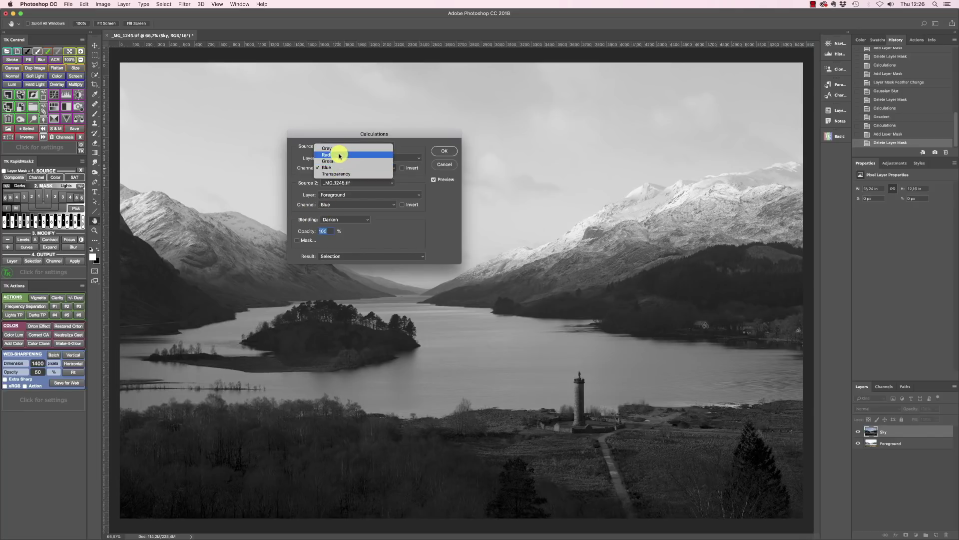
pyautogui.click(307, 157)
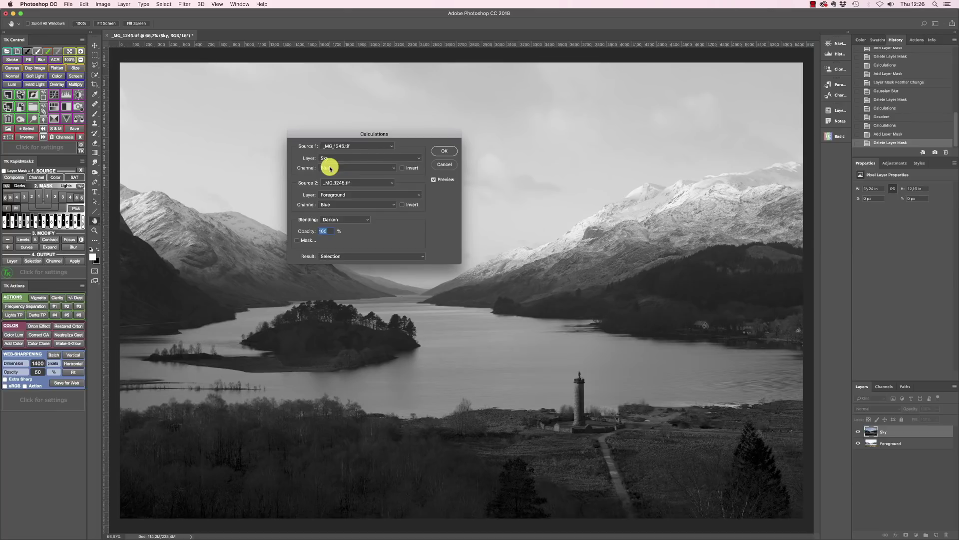
pyautogui.click(330, 169)
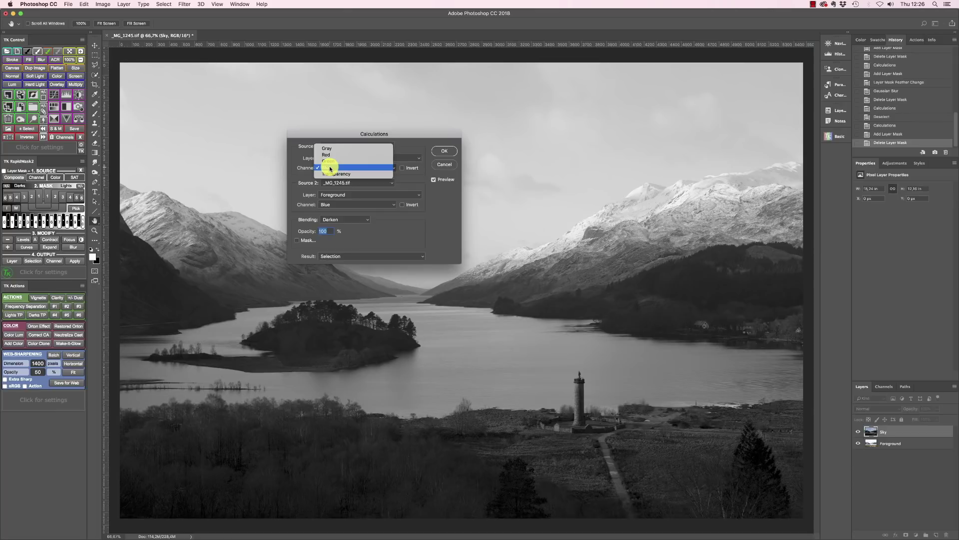
pyautogui.click(335, 158)
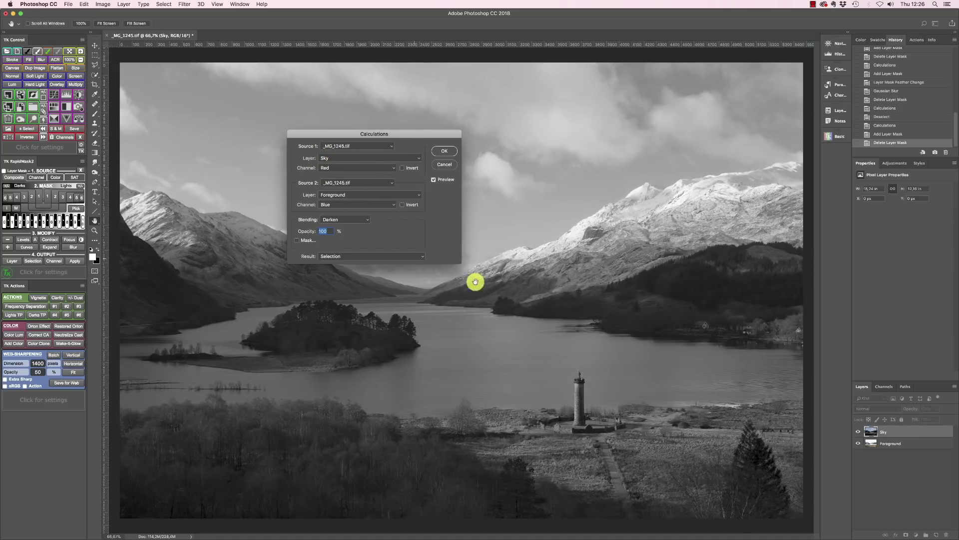
# Try Normal blending in Calculations and set the blending mode to Color Burn
pyautogui.moveTo(383, 135); pyautogui.dragTo(678, 235)
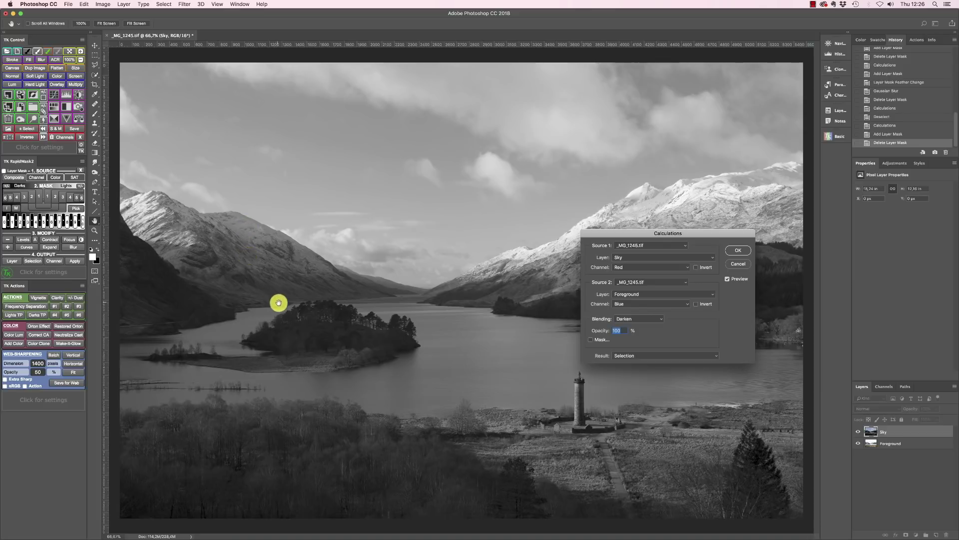
pyautogui.click(637, 319)
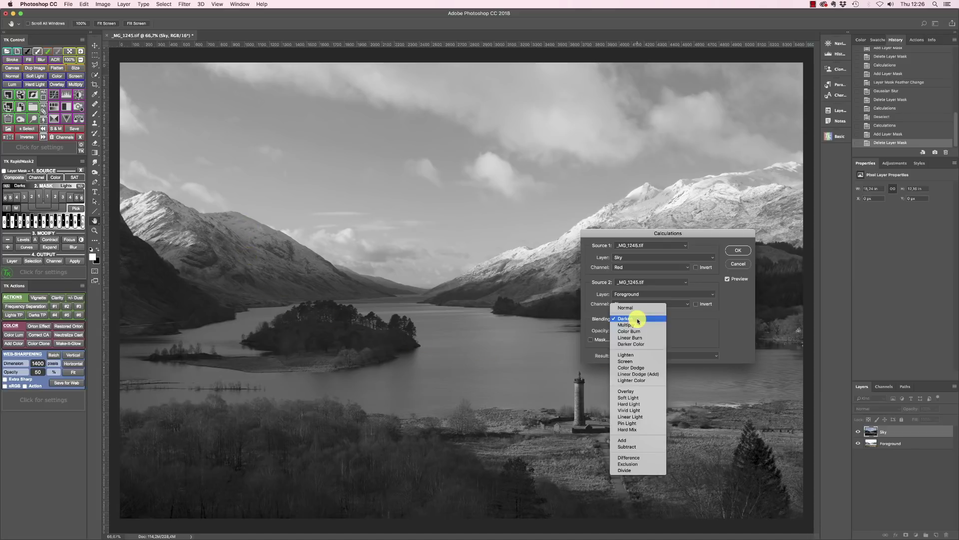
pyautogui.click(638, 311)
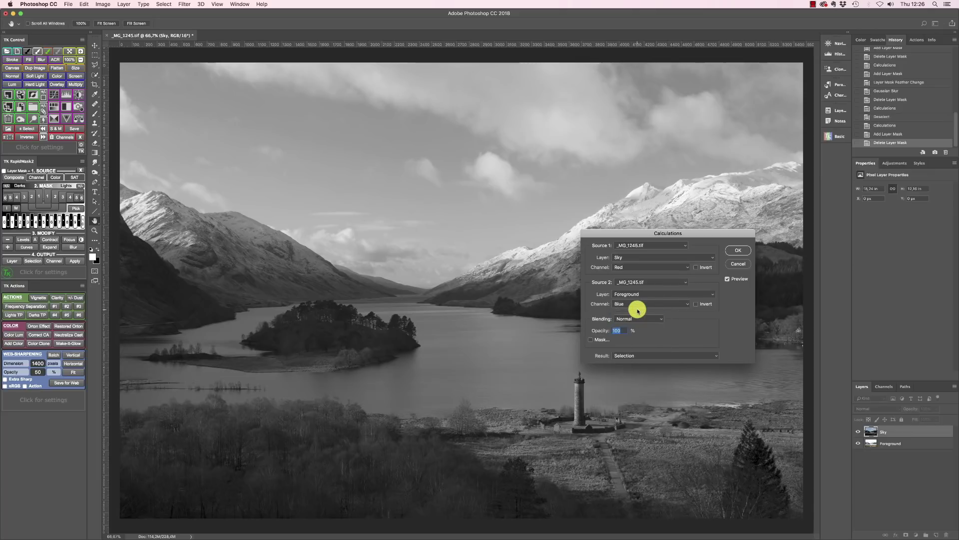
pyautogui.click(630, 320)
pyautogui.click(632, 320)
pyautogui.click(636, 319)
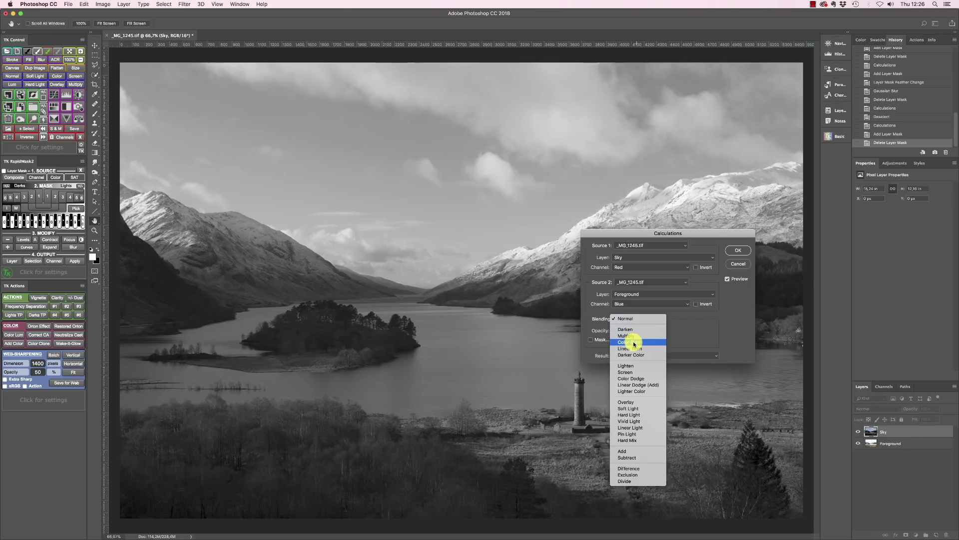
pyautogui.click(634, 343)
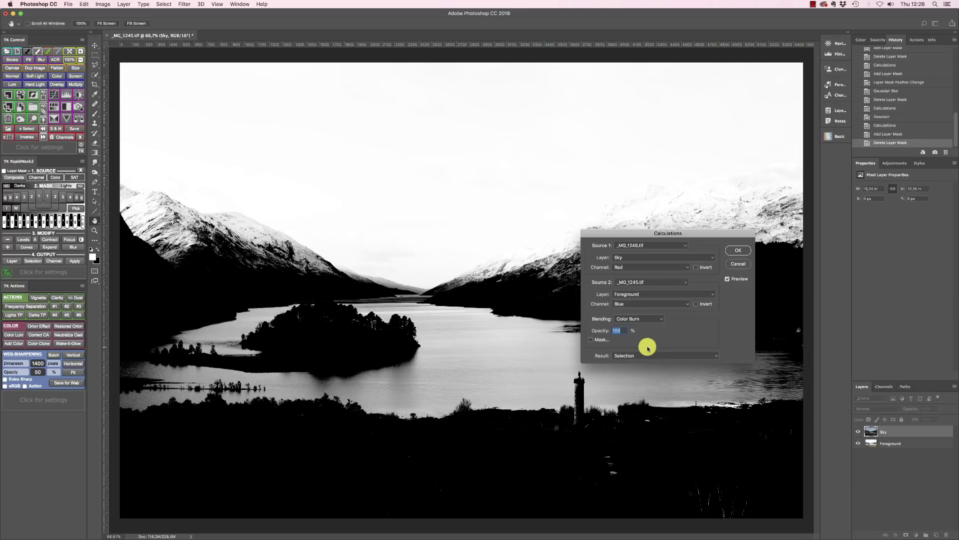
pyautogui.click(374, 323)
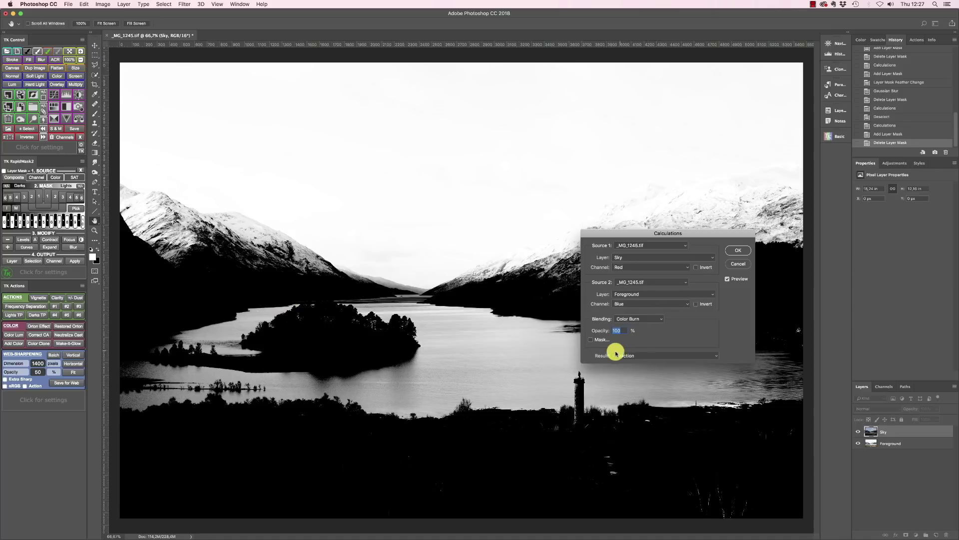
# Accept Calculations, add the selection as a layer mask on the Sky layer, and delete that mask without applying it
pyautogui.click(740, 251)
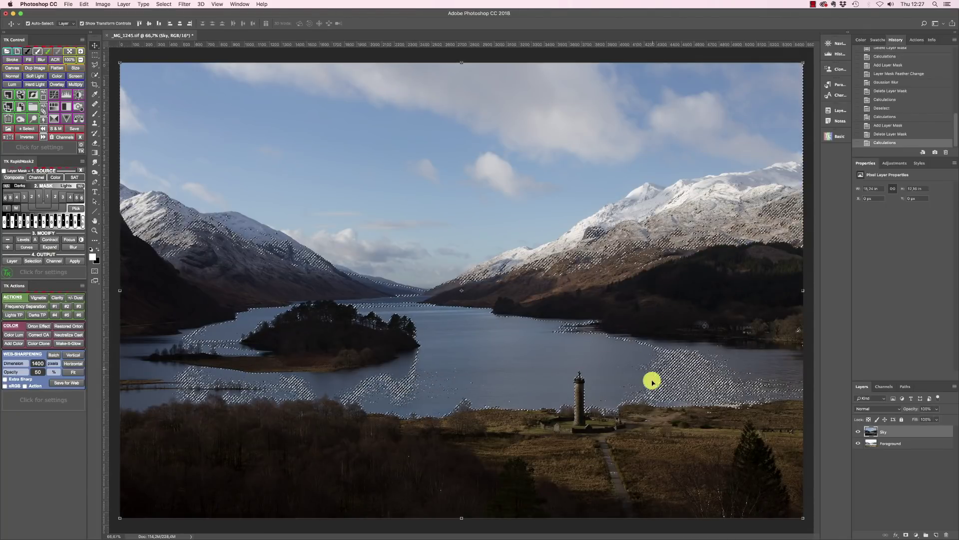
pyautogui.click(907, 534)
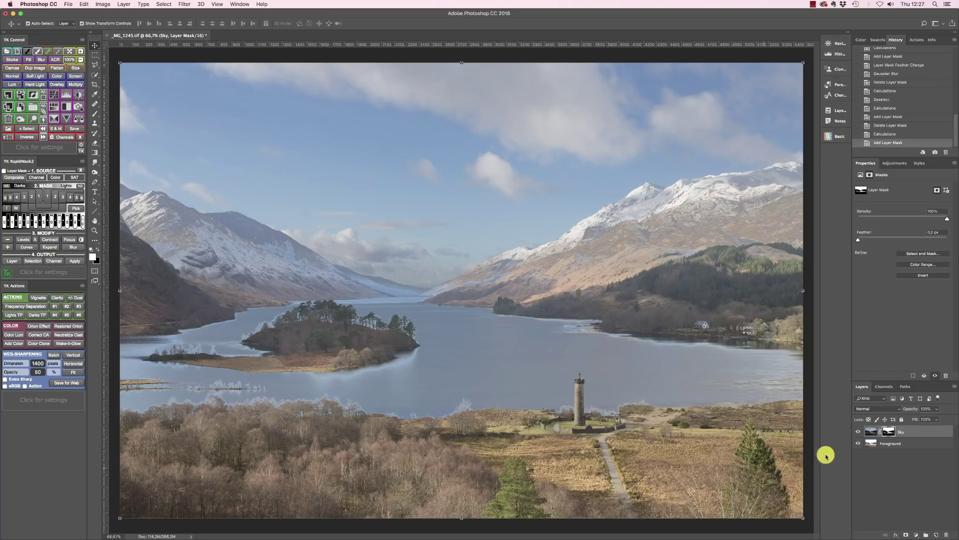
pyautogui.moveTo(890, 431); pyautogui.dragTo(946, 535)
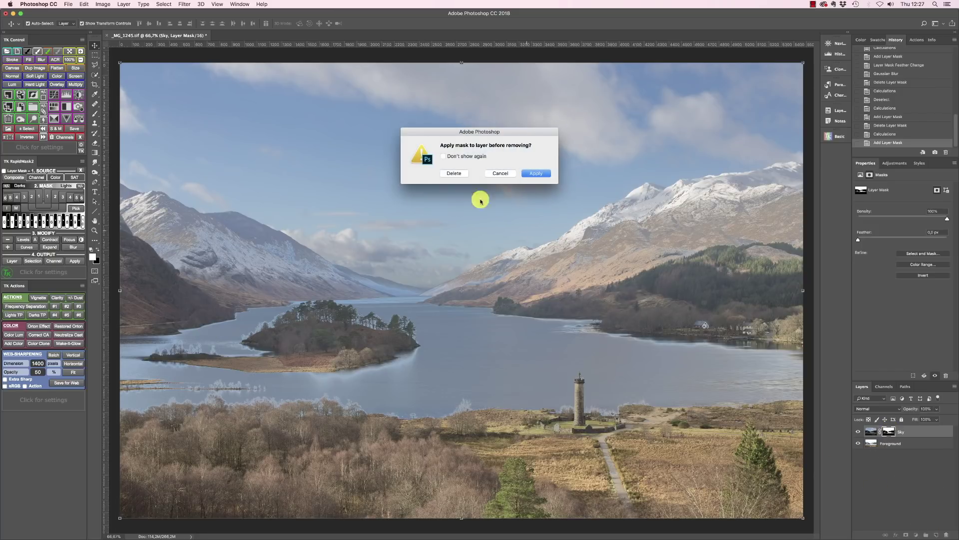
pyautogui.click(454, 172)
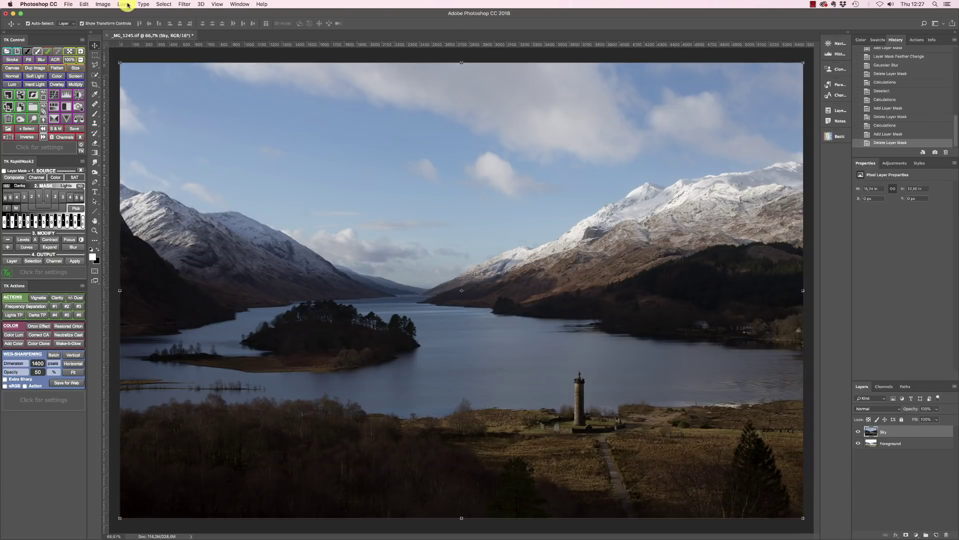
# Start Calculations again and set the Source 2 layer to Sky
pyautogui.click(105, 5)
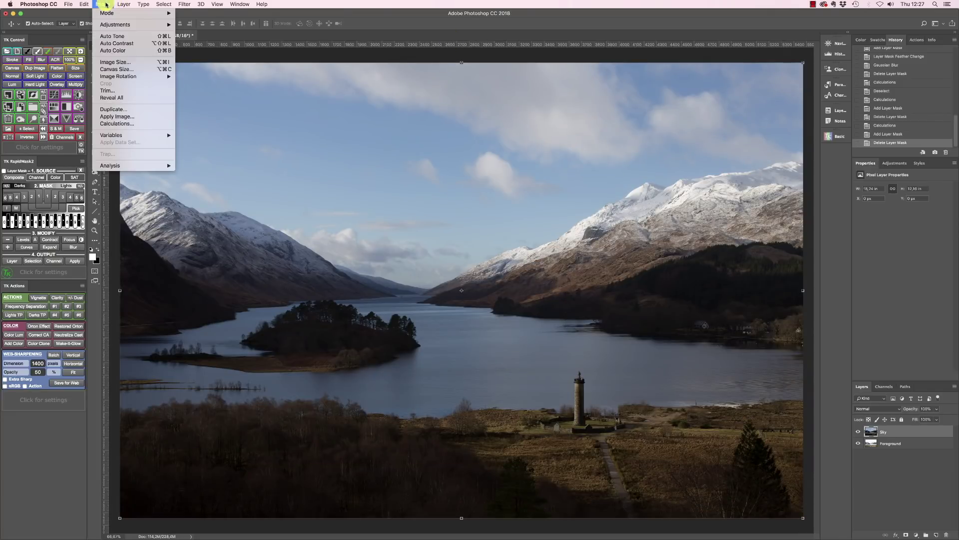
pyautogui.click(100, 124)
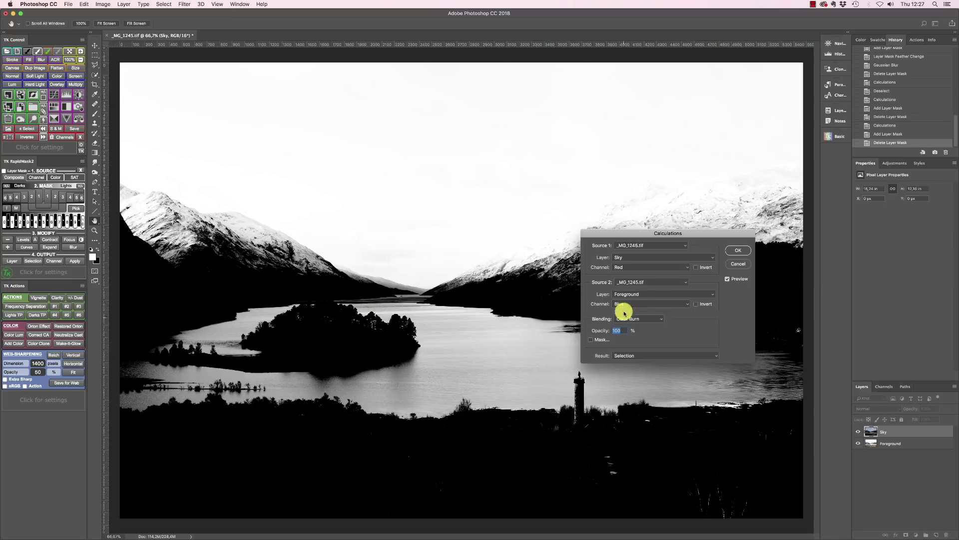
pyautogui.click(634, 294)
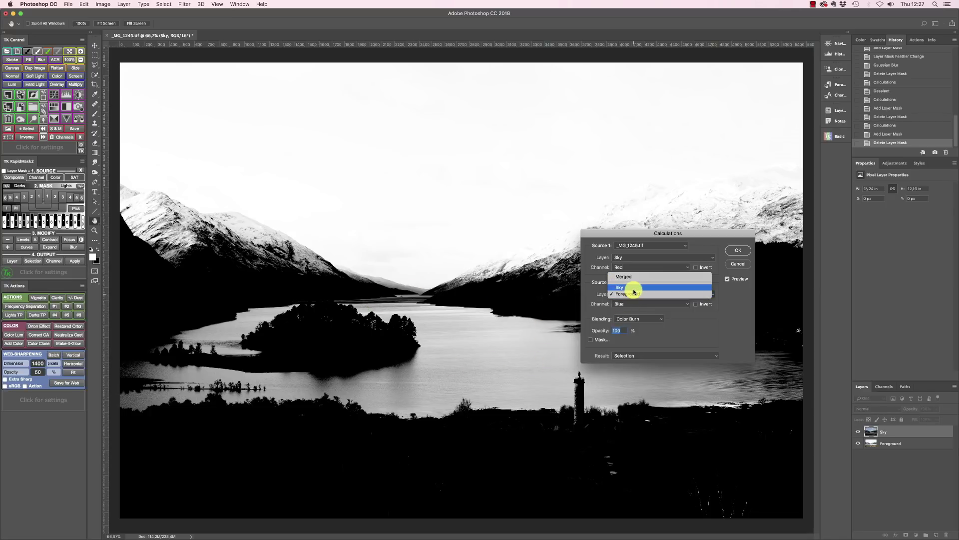
pyautogui.click(634, 290)
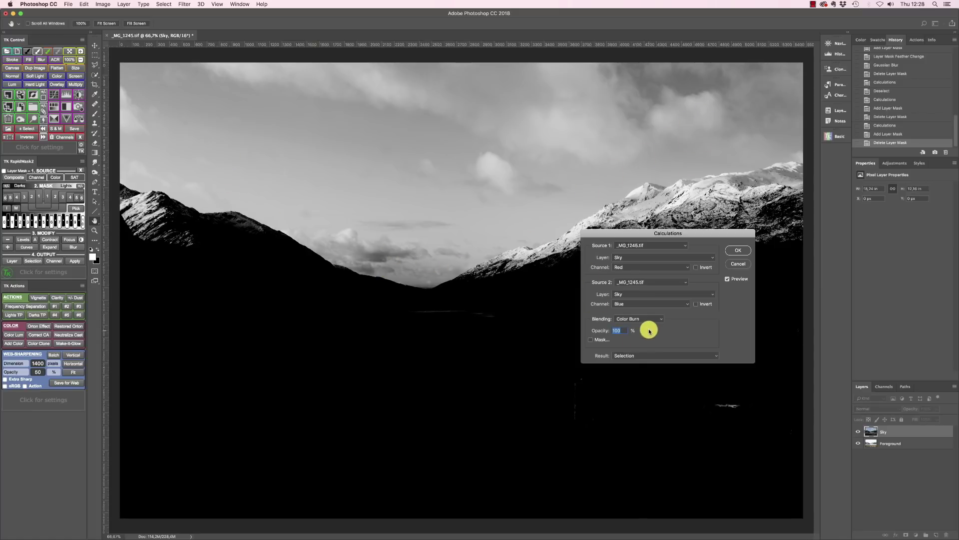
# Compare the Darken and Multiply blending modes in Calculations and return to Color Burn
pyautogui.click(625, 320)
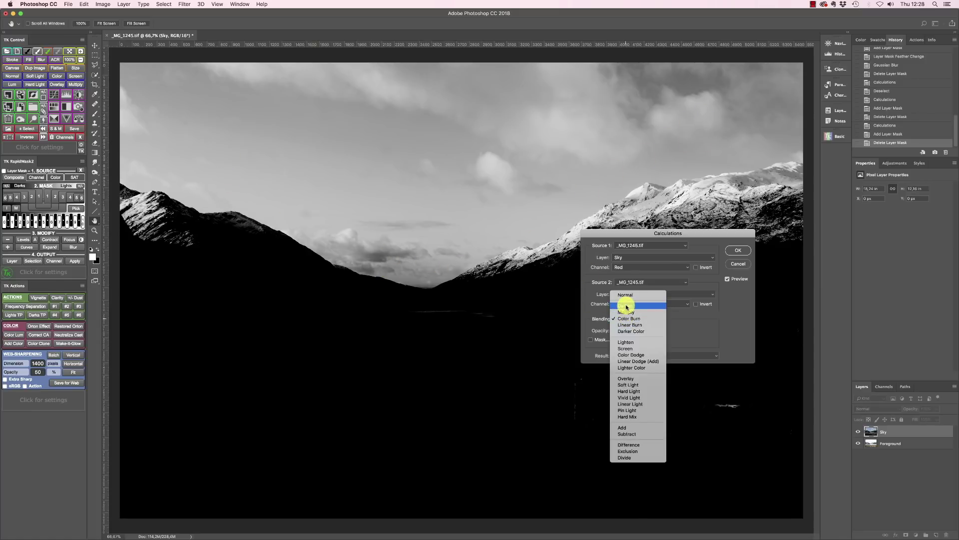
pyautogui.click(626, 307)
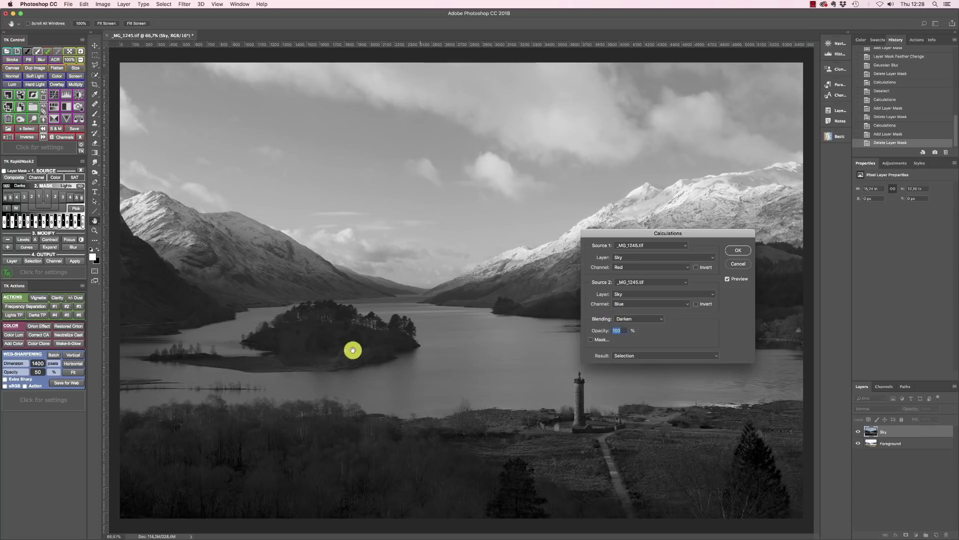
pyautogui.click(640, 318)
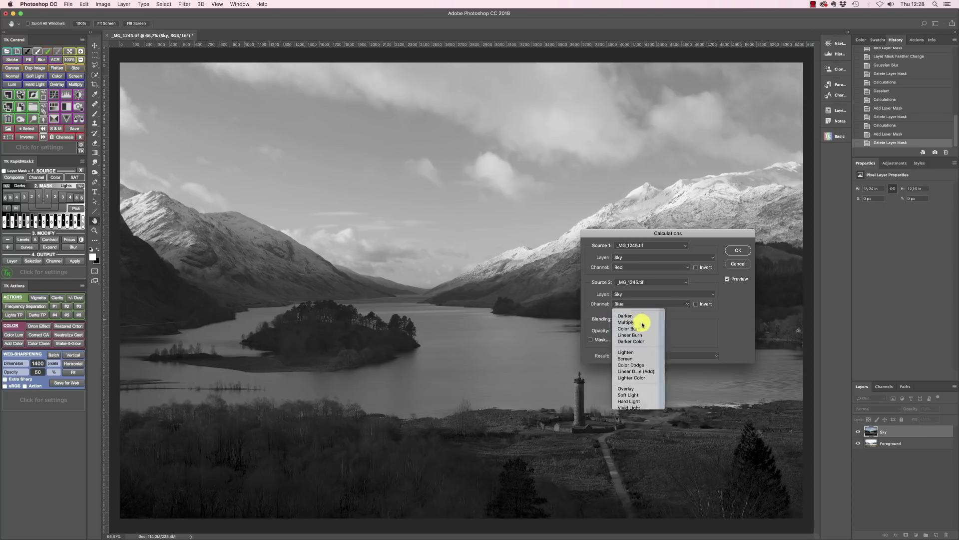
pyautogui.click(643, 325)
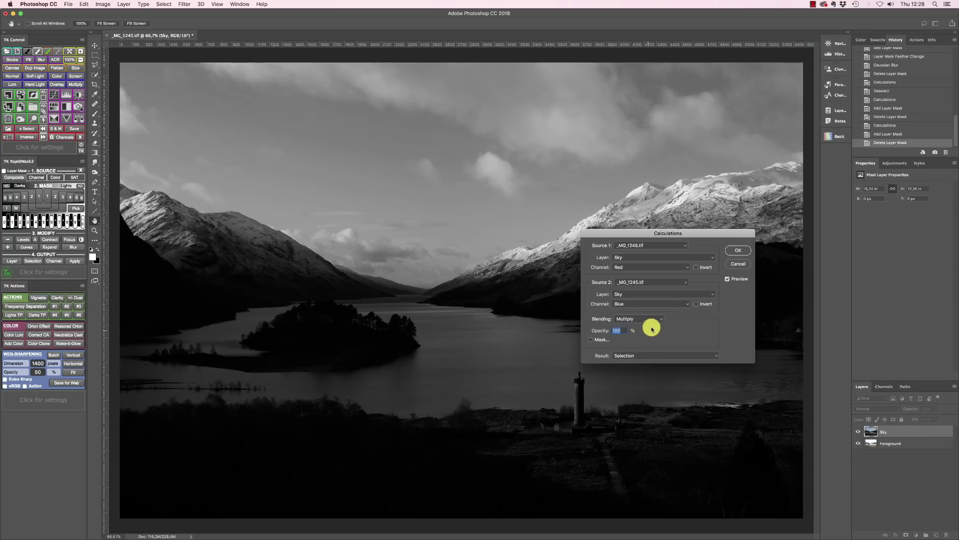
pyautogui.click(642, 318)
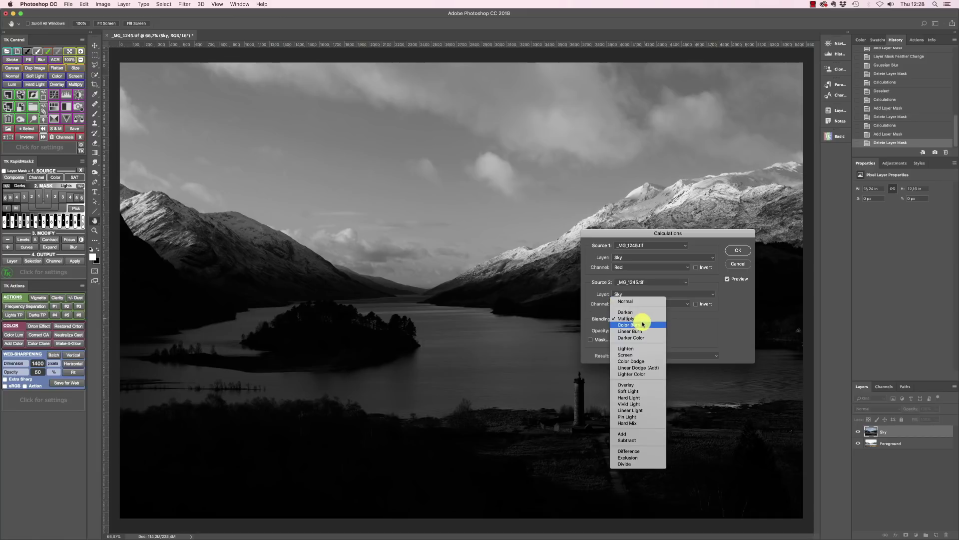
pyautogui.click(643, 324)
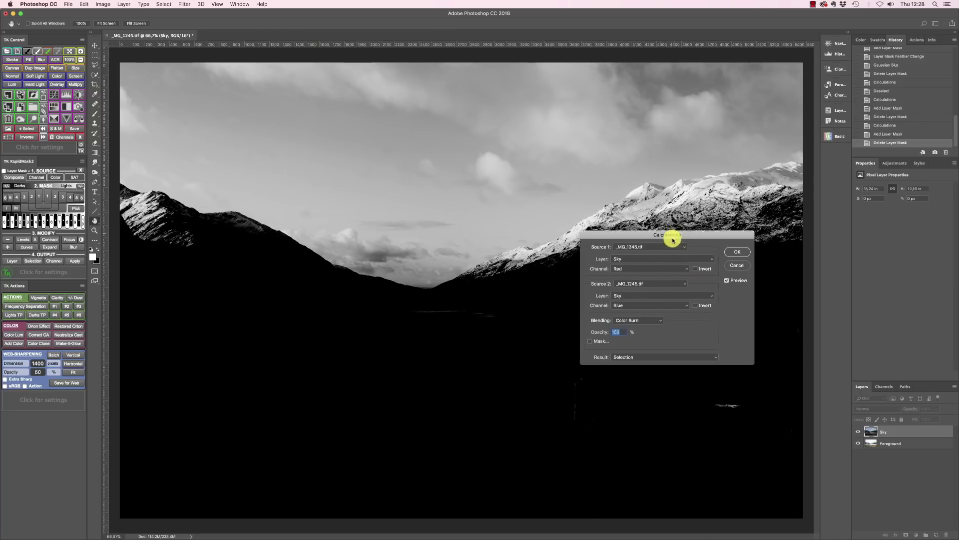
# Keep Selection as the Calculations result, accept it, and add the selection as a layer mask on the Sky layer
pyautogui.moveTo(674, 235); pyautogui.dragTo(548, 419)
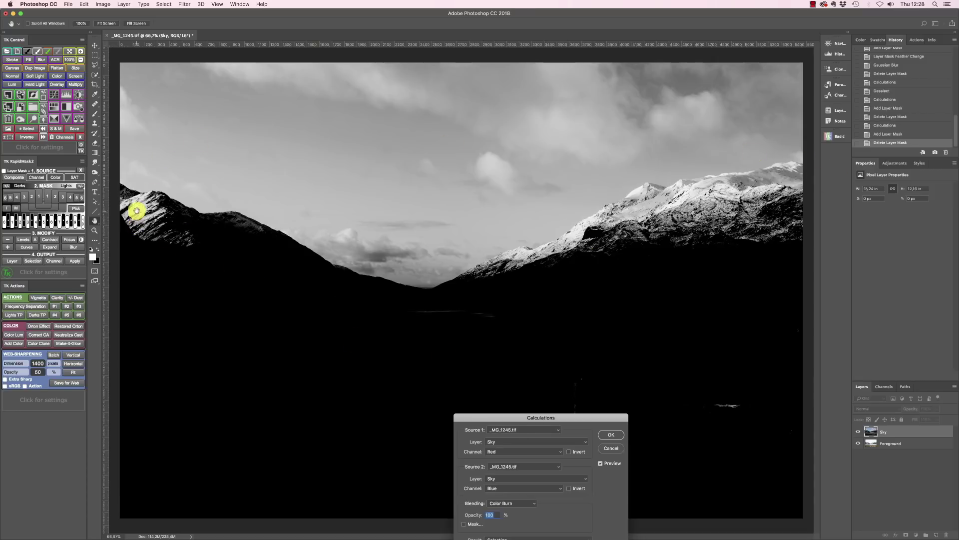
pyautogui.moveTo(531, 418); pyautogui.dragTo(494, 296)
pyautogui.click(576, 317)
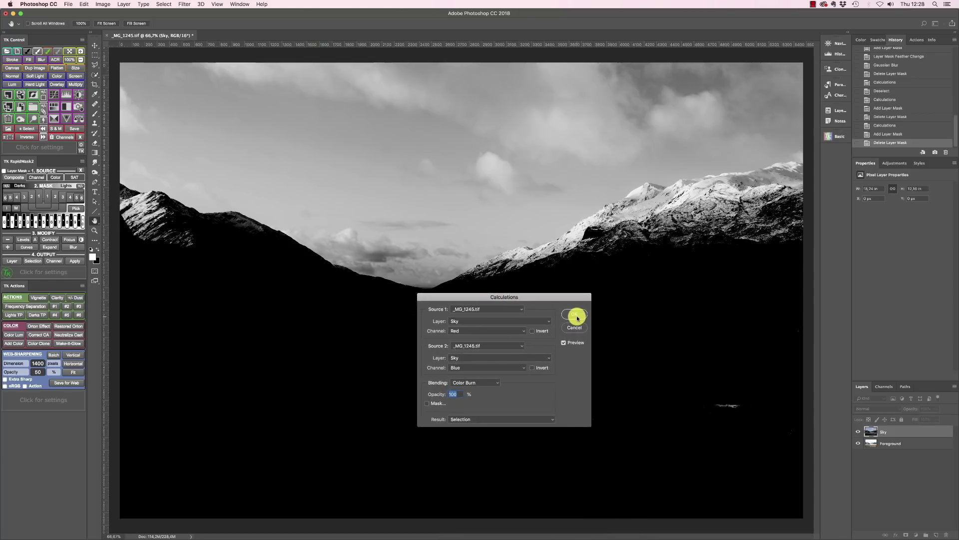
pyautogui.moveTo(577, 316); pyautogui.dragTo(459, 422)
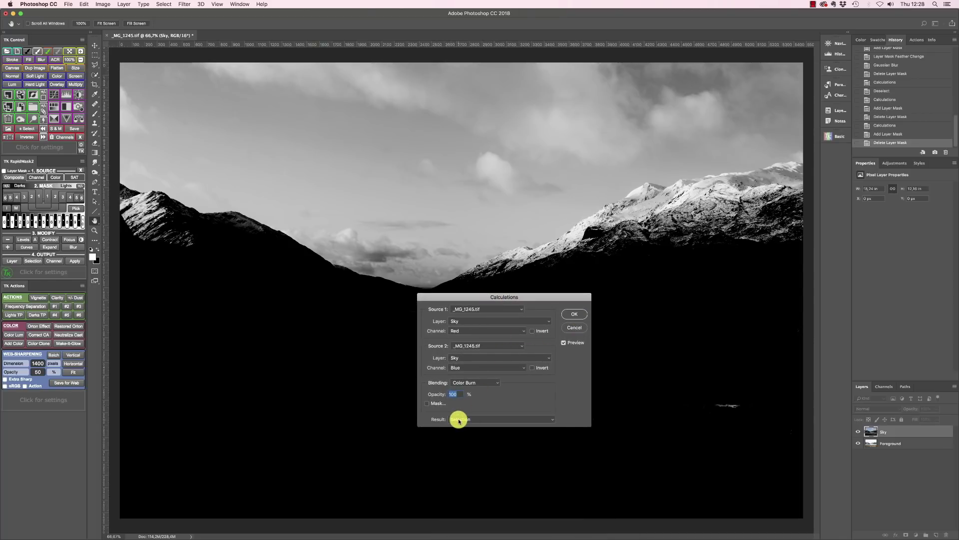
pyautogui.click(459, 420)
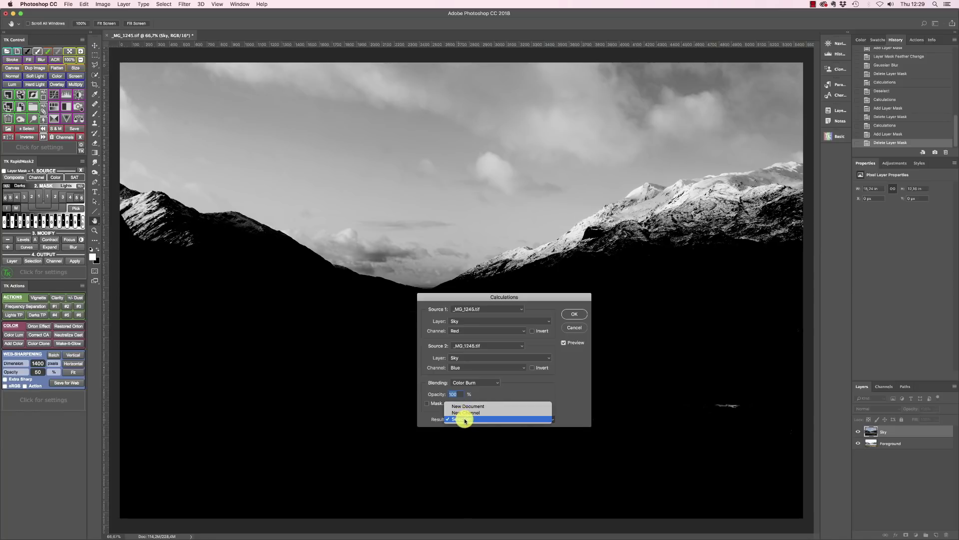
pyautogui.click(465, 419)
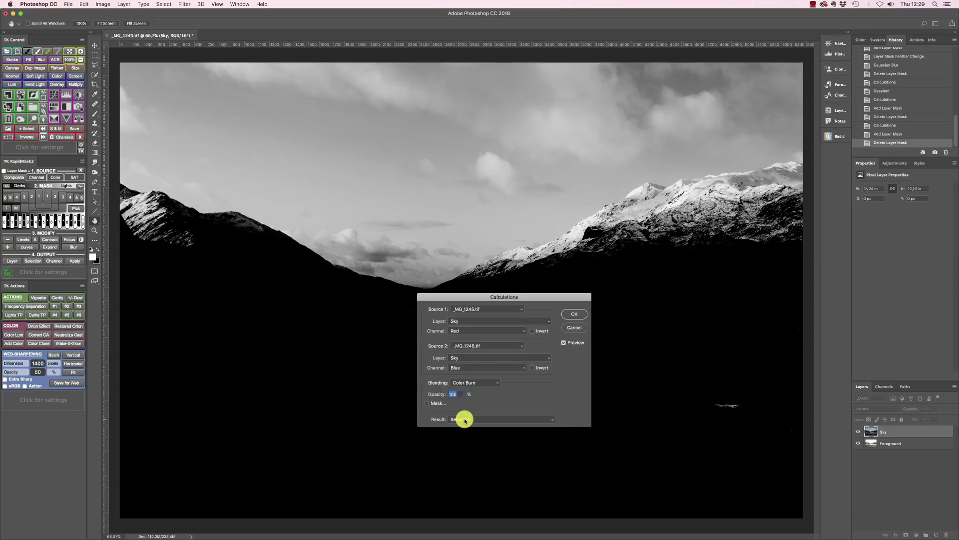
pyautogui.click(566, 315)
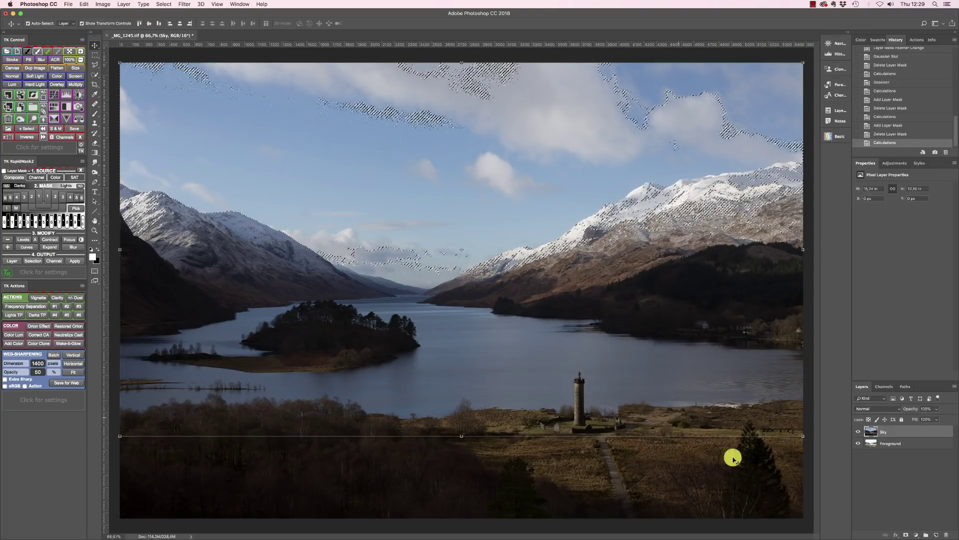
pyautogui.click(907, 534)
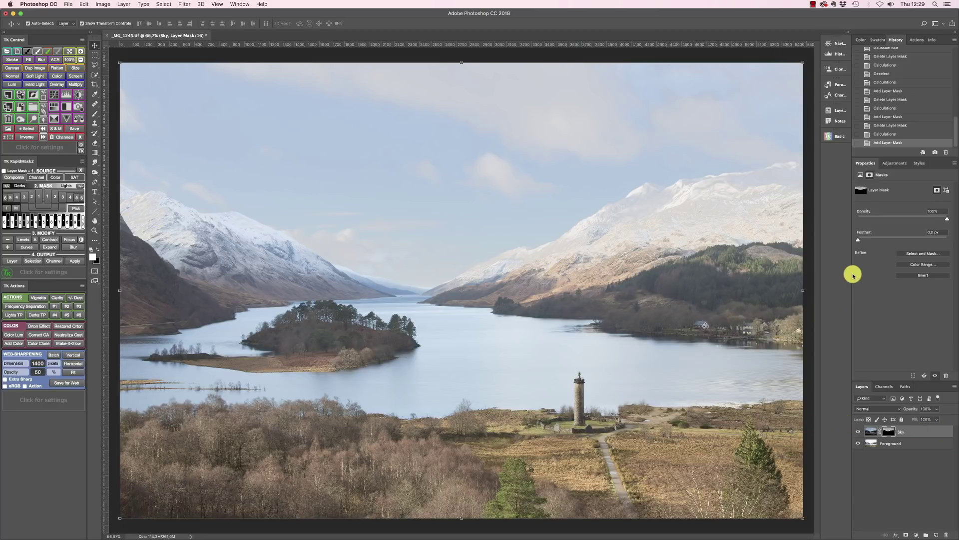
# Increase the Sky layer mask's feather gradually and set it to 30 px
pyautogui.click(858, 241)
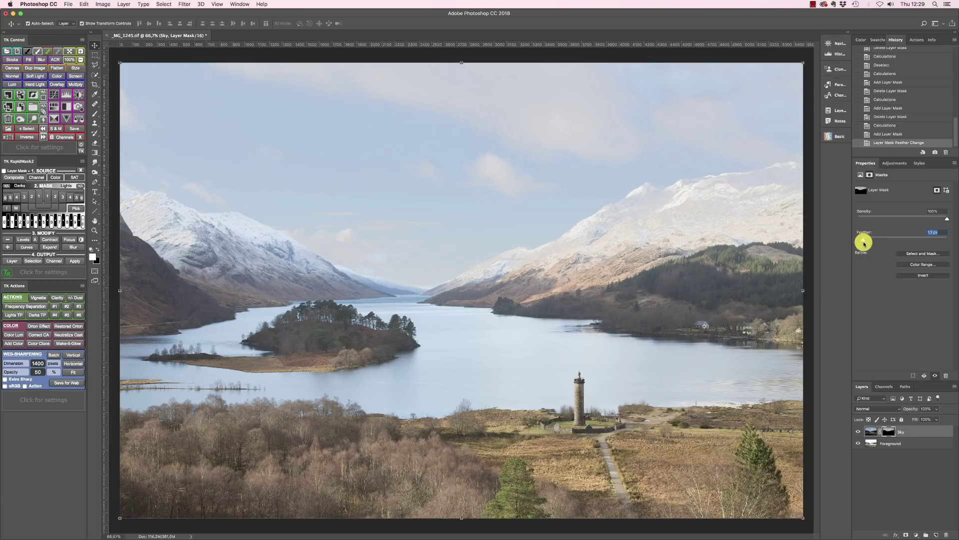
pyautogui.moveTo(868, 245); pyautogui.dragTo(872, 245)
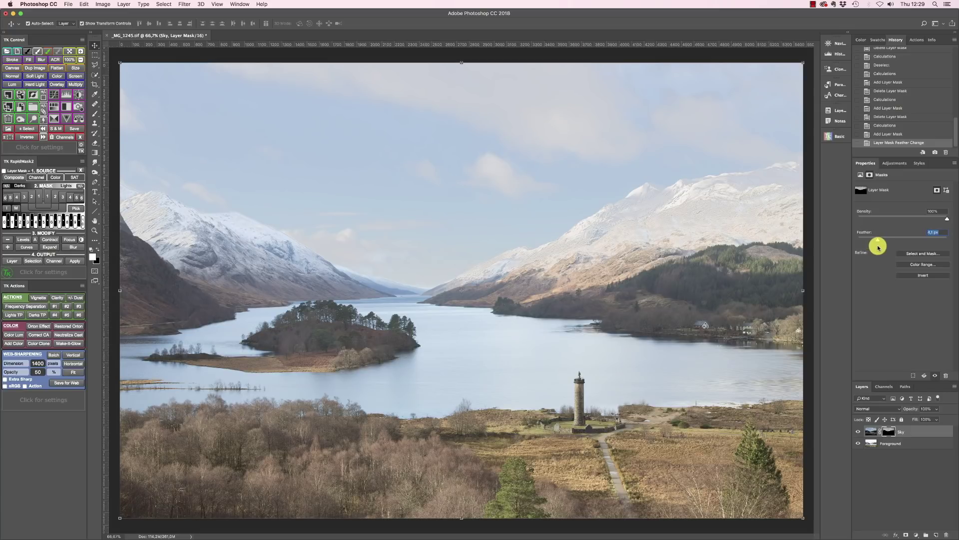
pyautogui.moveTo(885, 248); pyautogui.dragTo(899, 249)
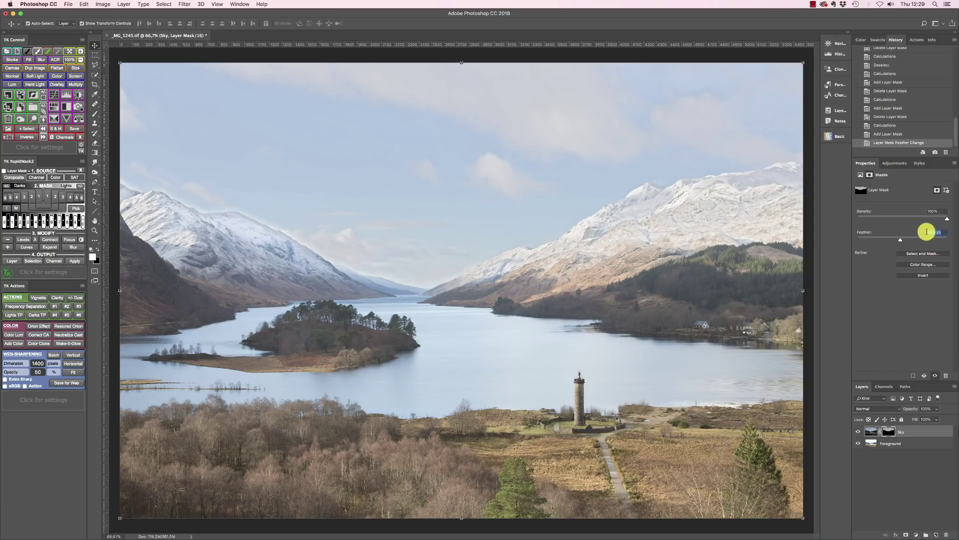
pyautogui.write('30.0')
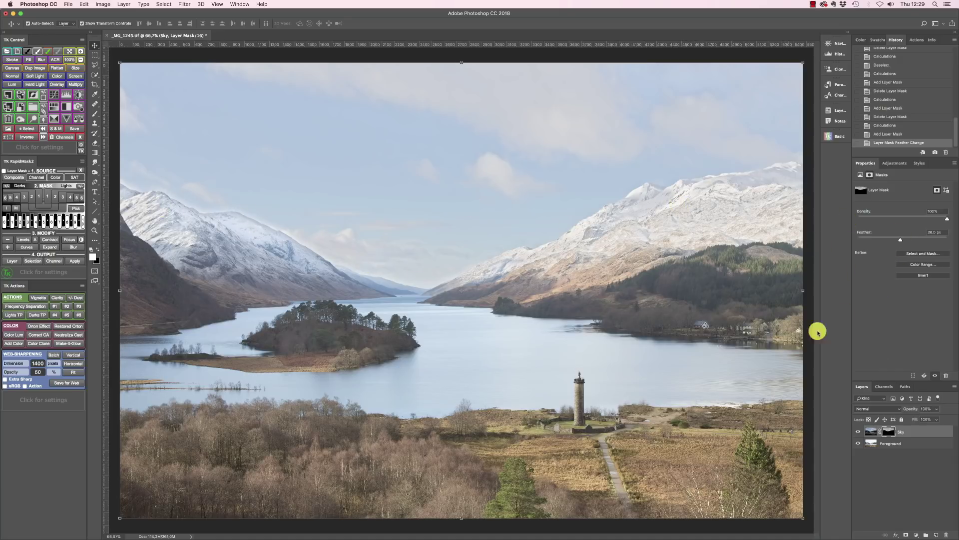
# Compare the mask without feathering by setting Feather to 0 px, and restore it to 30 px
pyautogui.click(939, 233)
pyautogui.write('0')
pyautogui.click(938, 231)
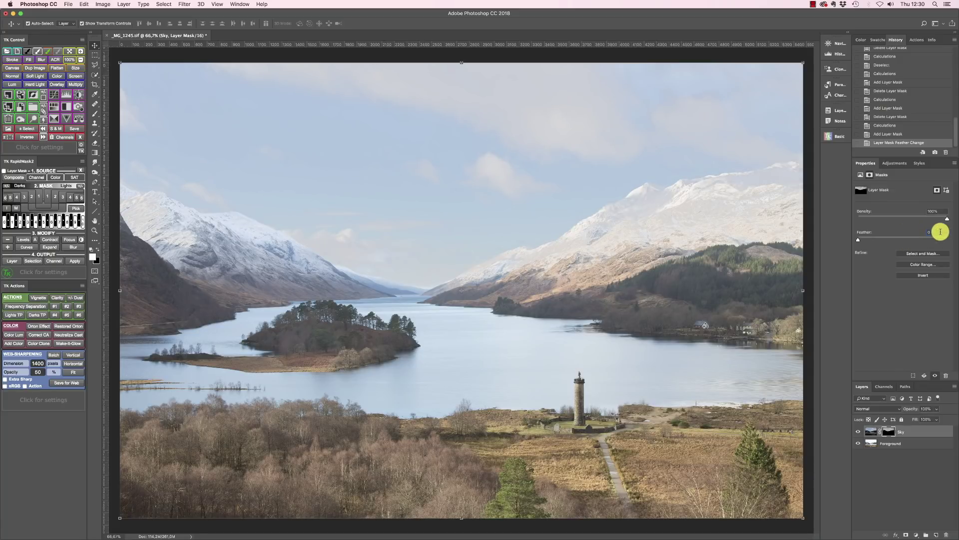
pyautogui.write('30')
pyautogui.press('Return')
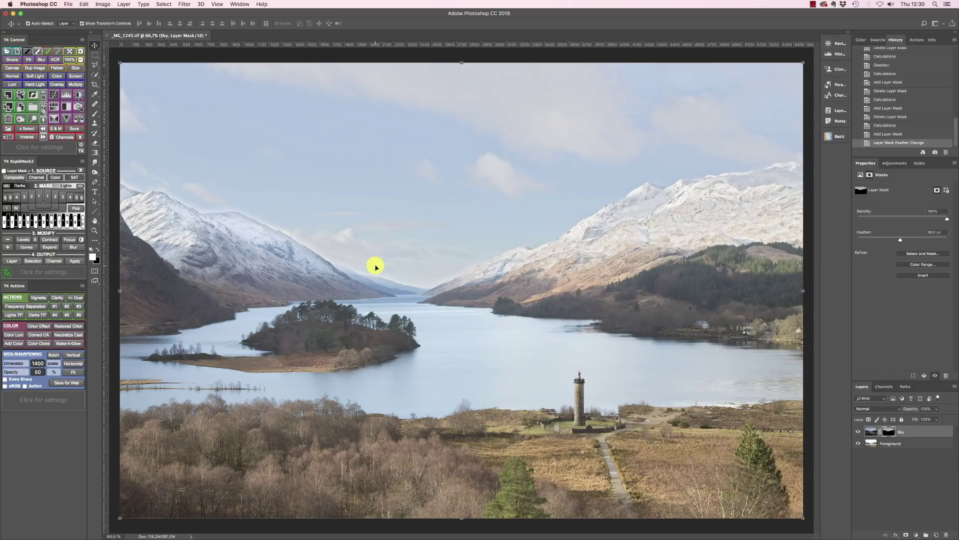
# Apply a Gaussian Blur to the Sky layer mask, trying lower radii before setting the radius to 60 pixels
pyautogui.click(185, 6)
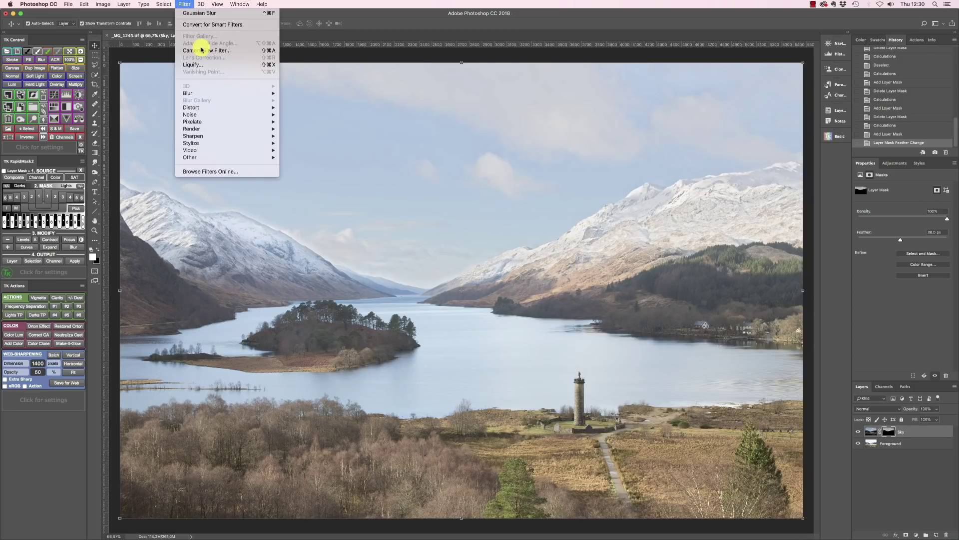
pyautogui.moveTo(223, 95)
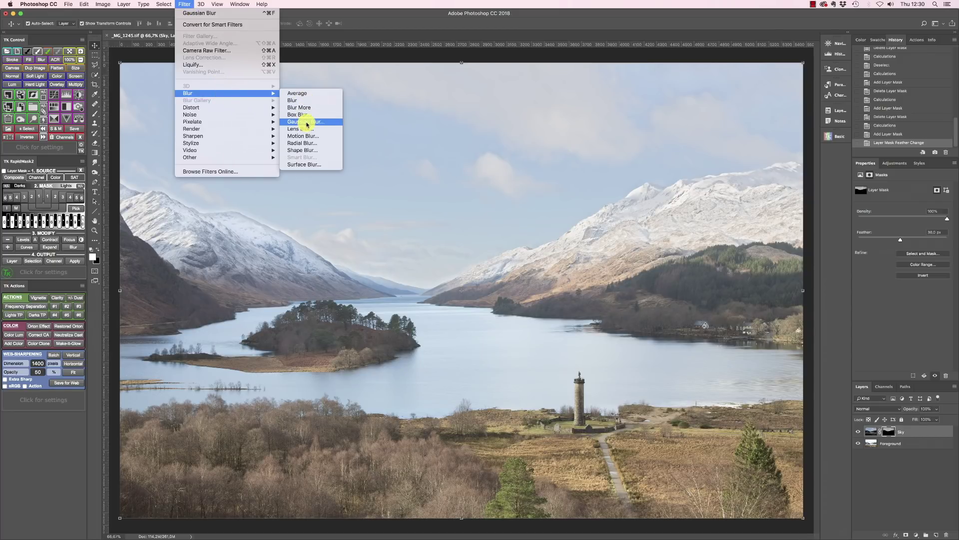
pyautogui.click(306, 123)
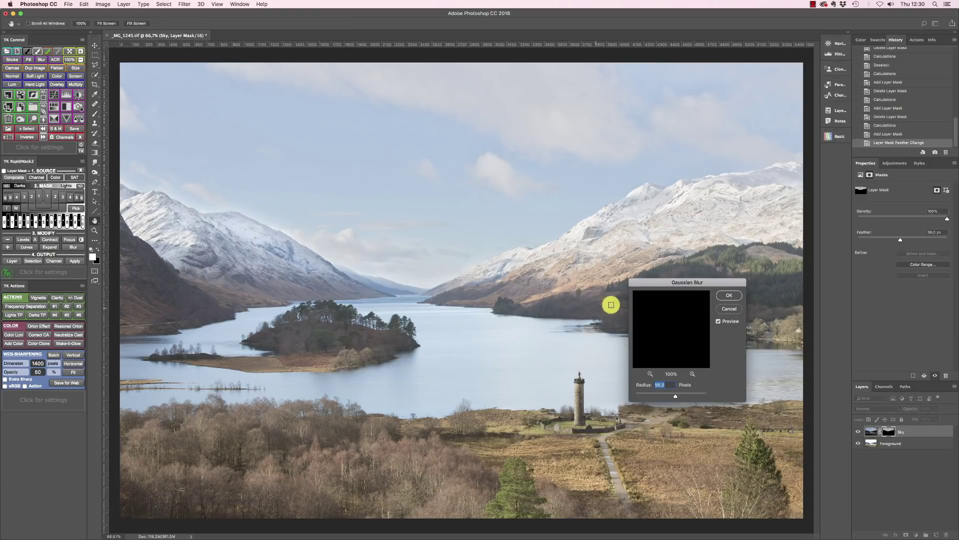
pyautogui.moveTo(671, 282); pyautogui.dragTo(406, 317)
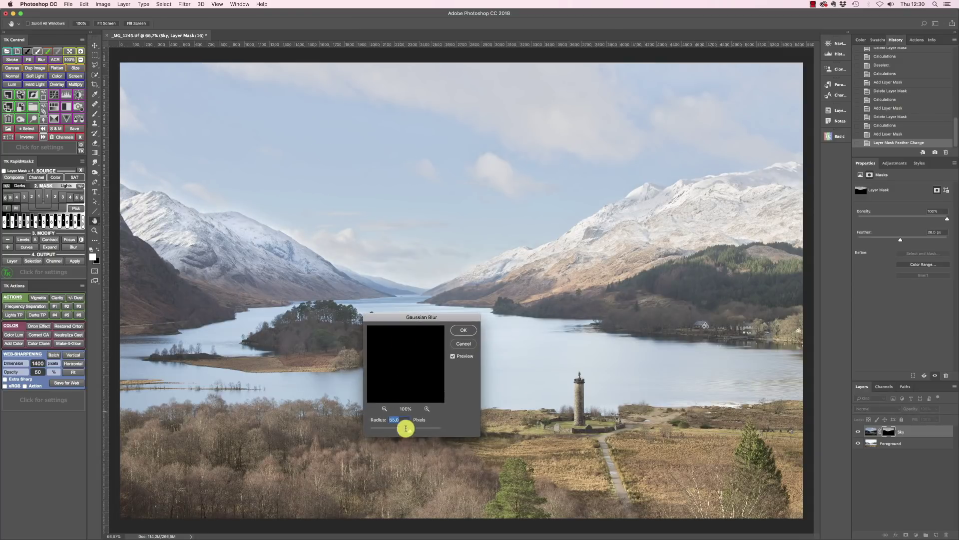
pyautogui.moveTo(410, 430); pyautogui.dragTo(368, 424)
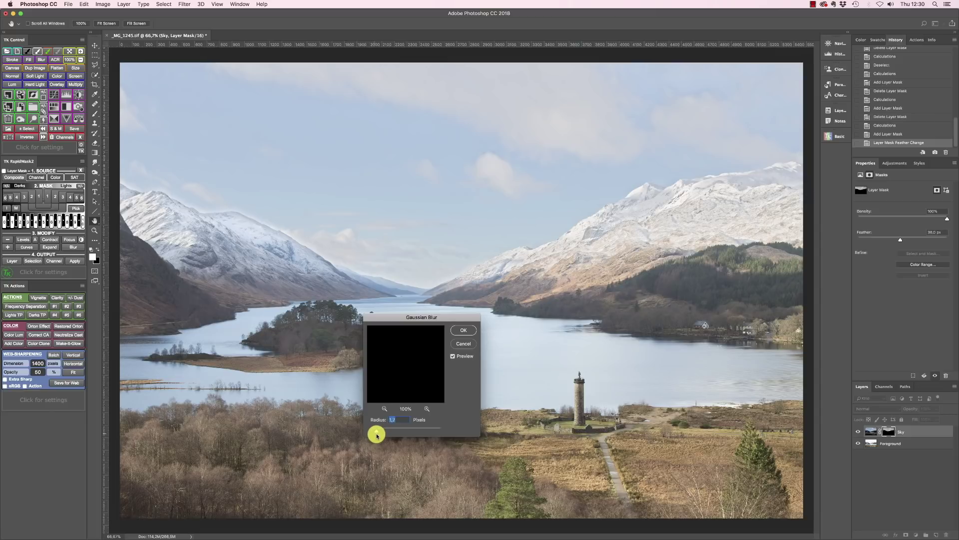
pyautogui.moveTo(378, 435); pyautogui.dragTo(380, 433)
pyautogui.moveTo(381, 433); pyautogui.dragTo(387, 433)
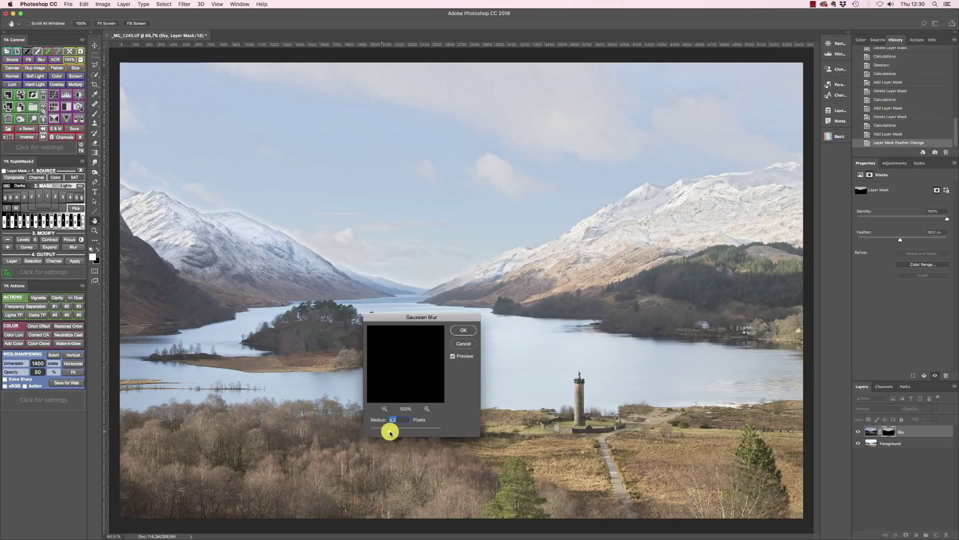
pyautogui.moveTo(400, 433); pyautogui.dragTo(404, 434)
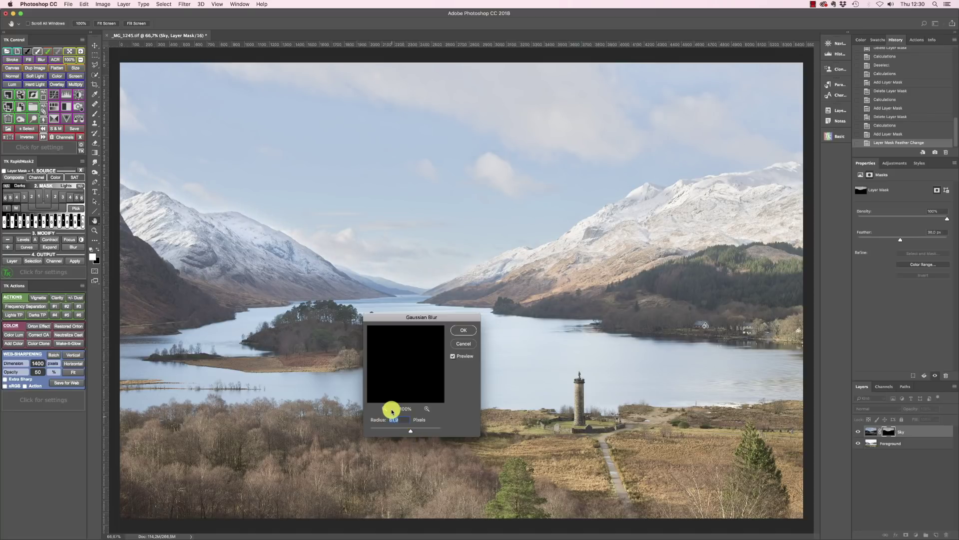
pyautogui.write('60')
pyautogui.press('Return')
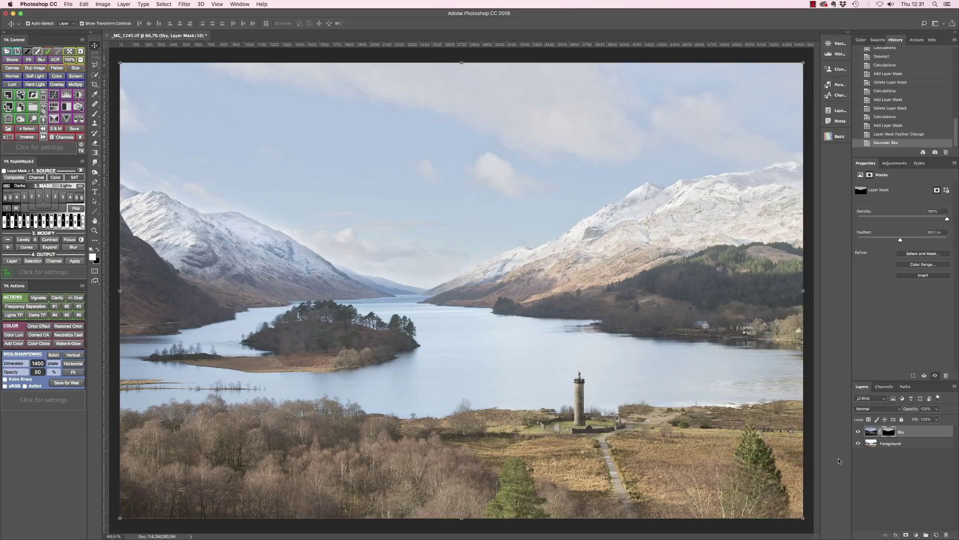
# View the blurred Sky layer mask on its own, return to the full image, and reselect the mask
pyautogui.click(841, 451)
pyautogui.keyDown('alt'); pyautogui.click(890, 434); pyautogui.keyUp('alt')
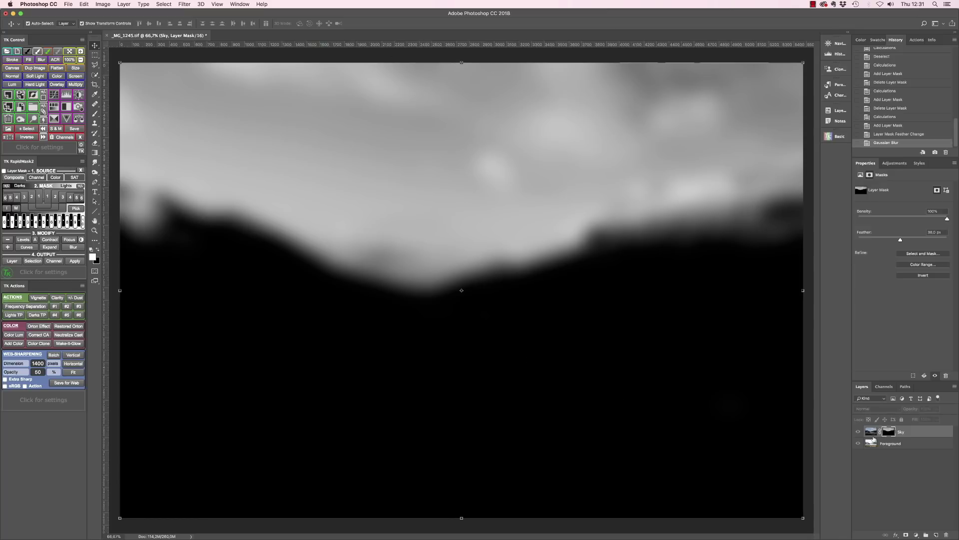
pyautogui.click(892, 444)
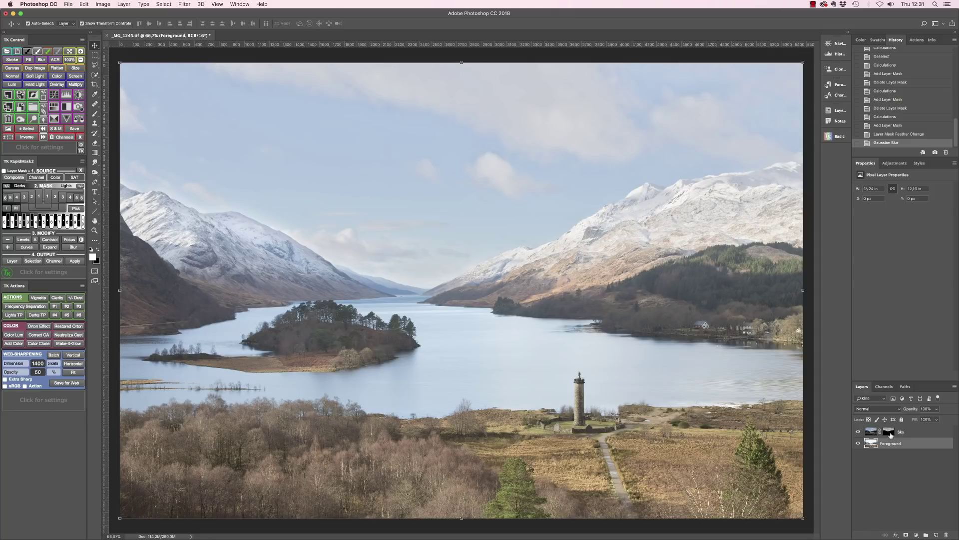
pyautogui.click(890, 434)
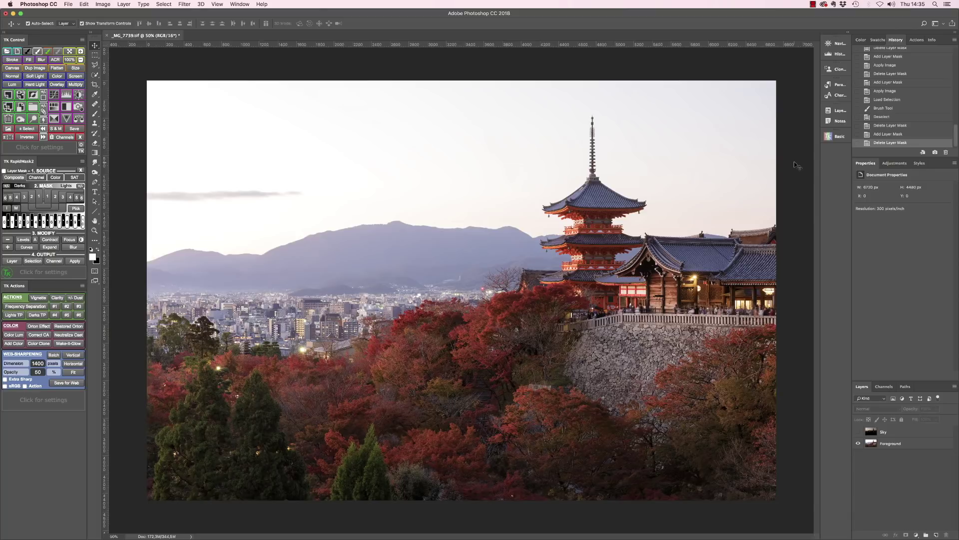
# Make the Sky layer of the pagoda image visible and add a white layer mask to it
pyautogui.click(787, 375)
pyautogui.click(858, 432)
pyautogui.click(663, 248)
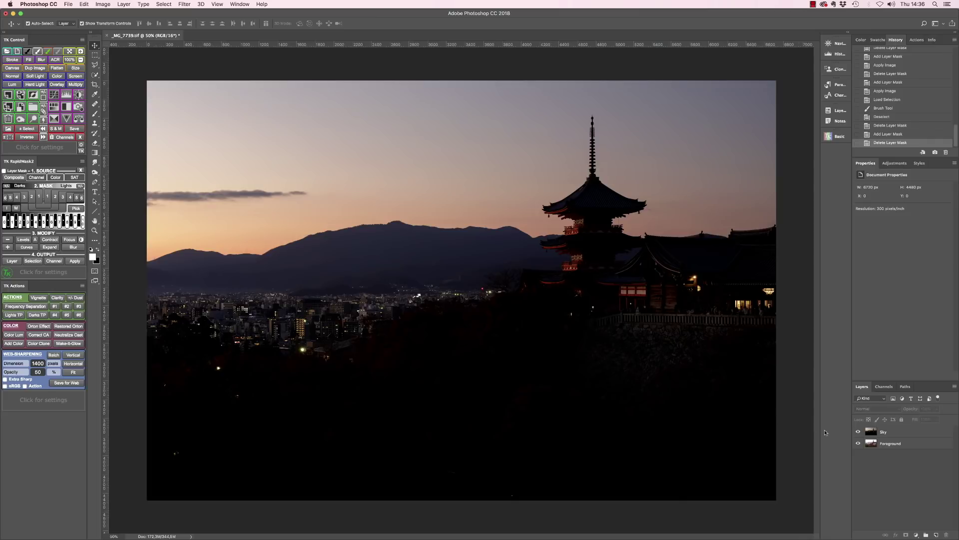
pyautogui.click(894, 435)
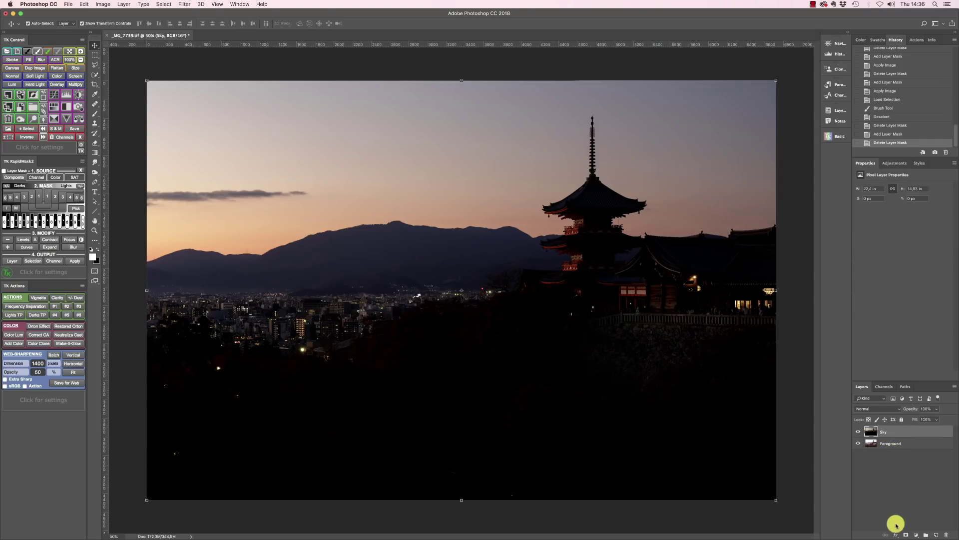
pyautogui.click(908, 535)
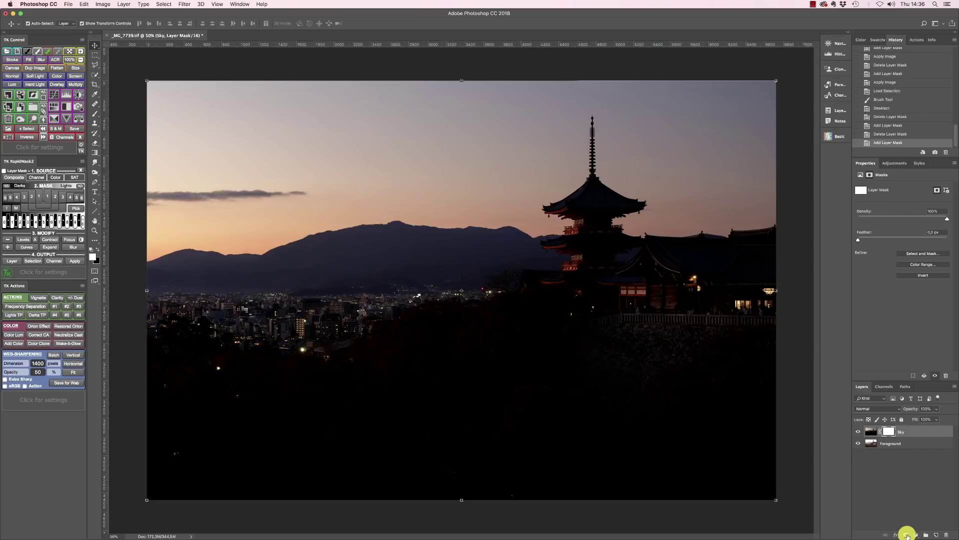
# Use Apply Image on the Sky layer mask with the Merged layer, RGB channel, Multiply blending and 100% opacity
pyautogui.click(104, 5)
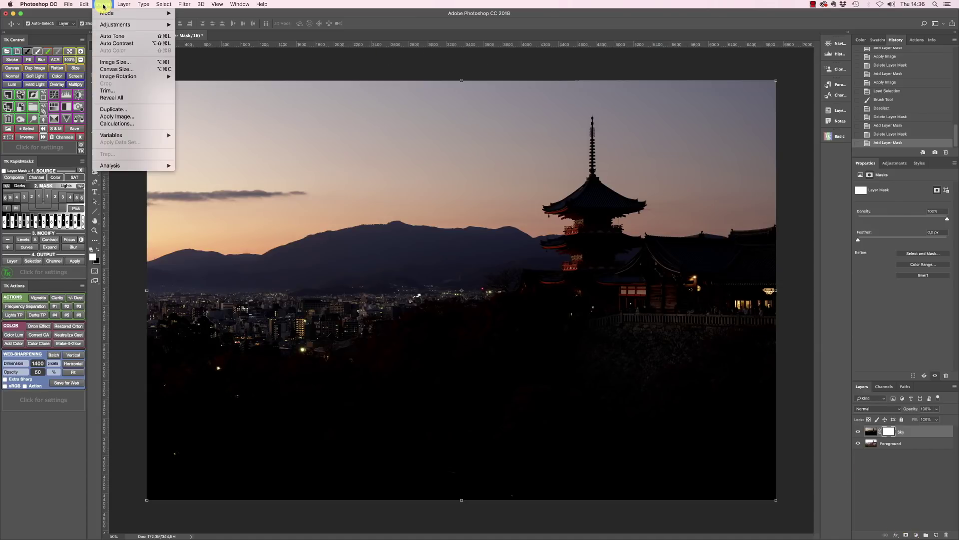
pyautogui.click(113, 116)
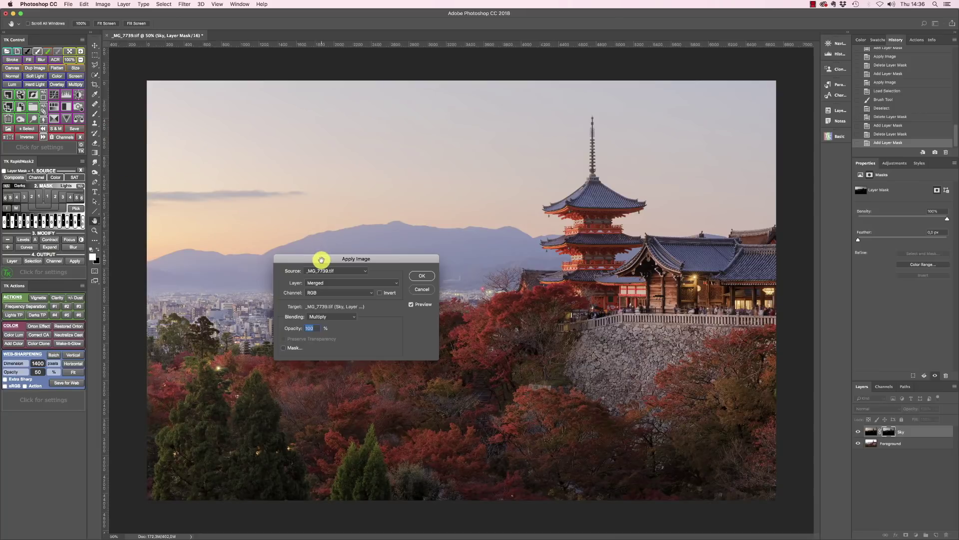
pyautogui.moveTo(321, 259); pyautogui.dragTo(439, 307)
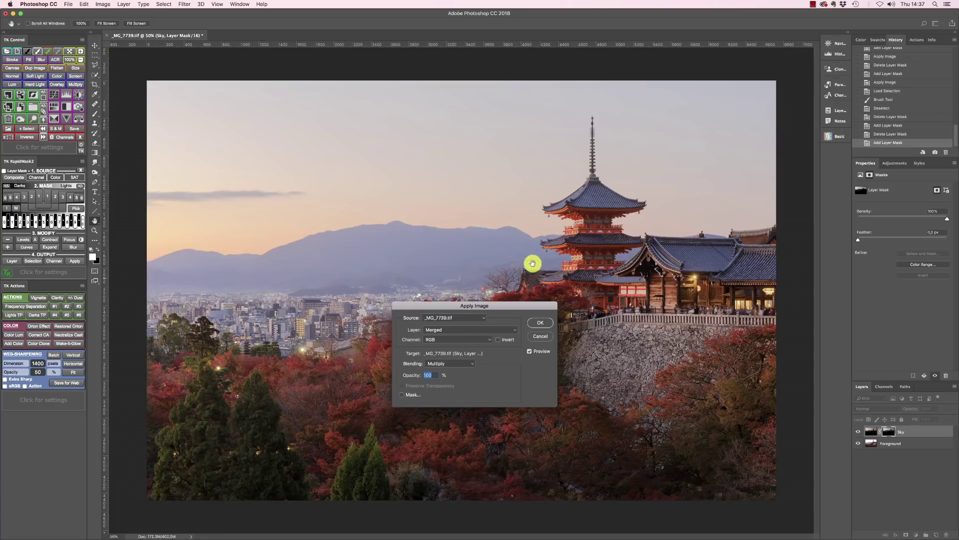
pyautogui.click(435, 331)
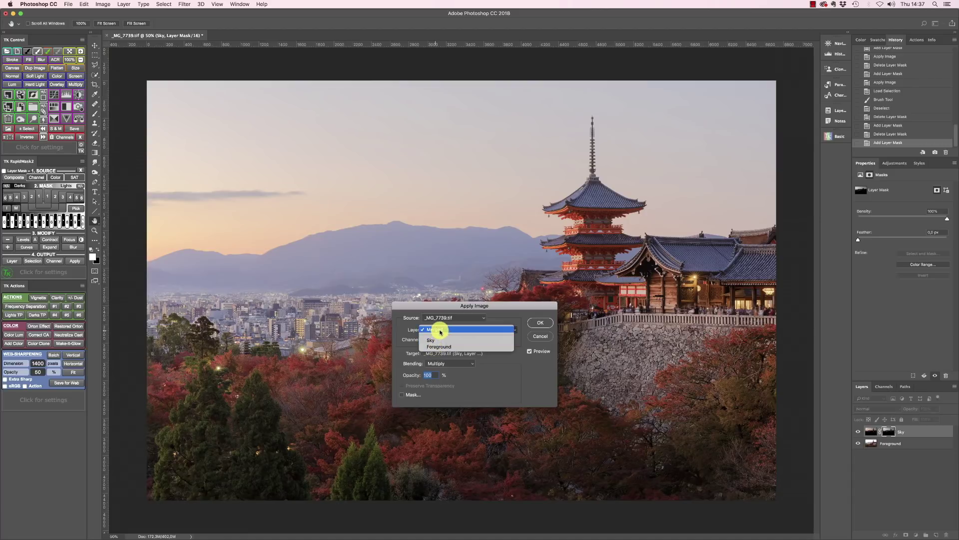
pyautogui.click(435, 329)
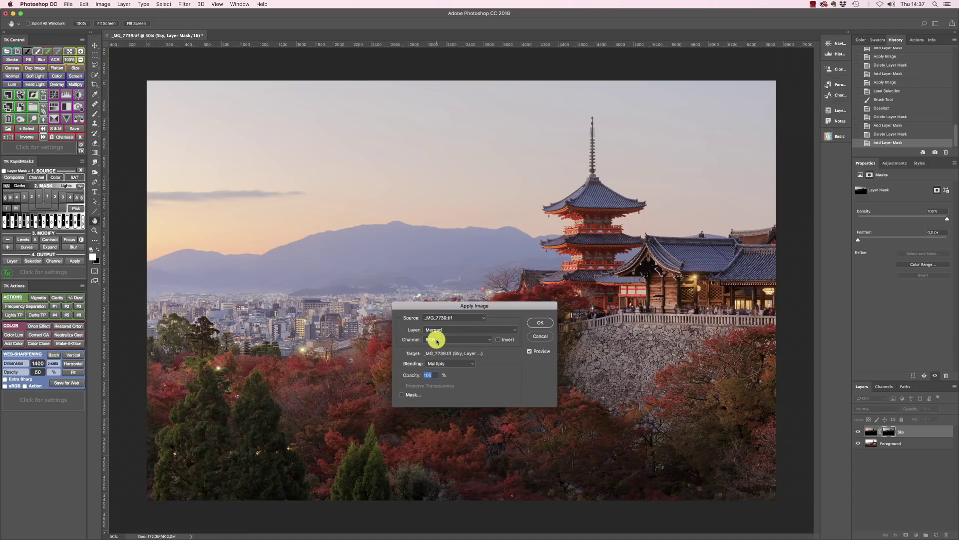
pyautogui.click(436, 340)
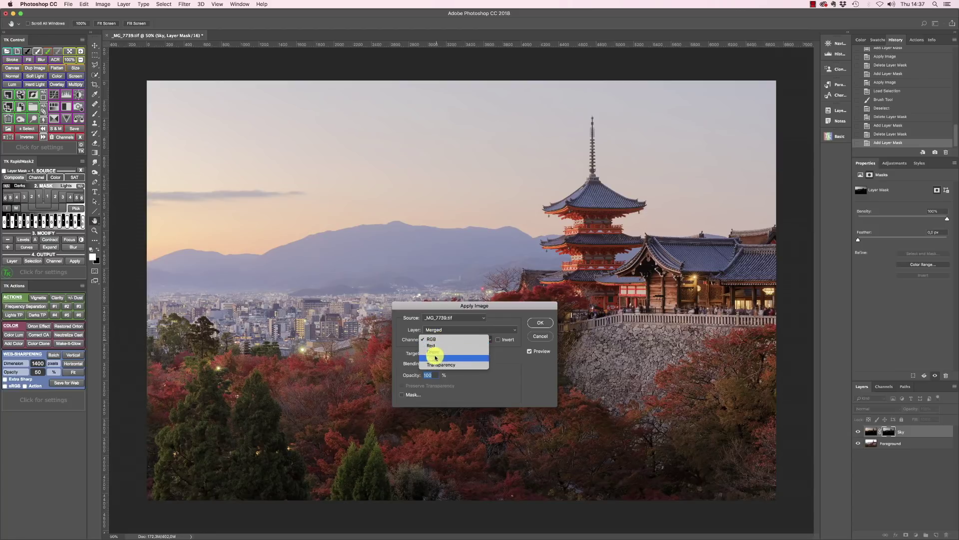
pyautogui.click(416, 342)
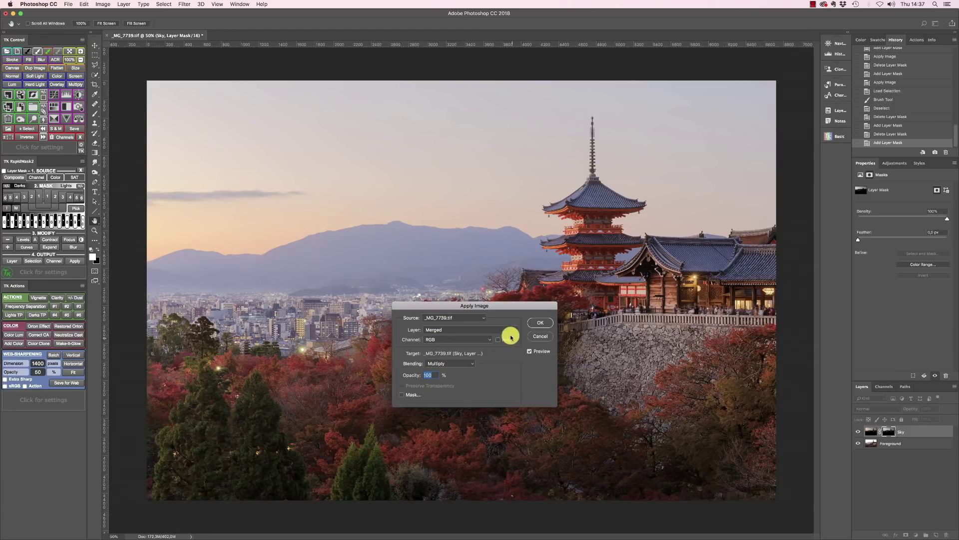
pyautogui.click(536, 323)
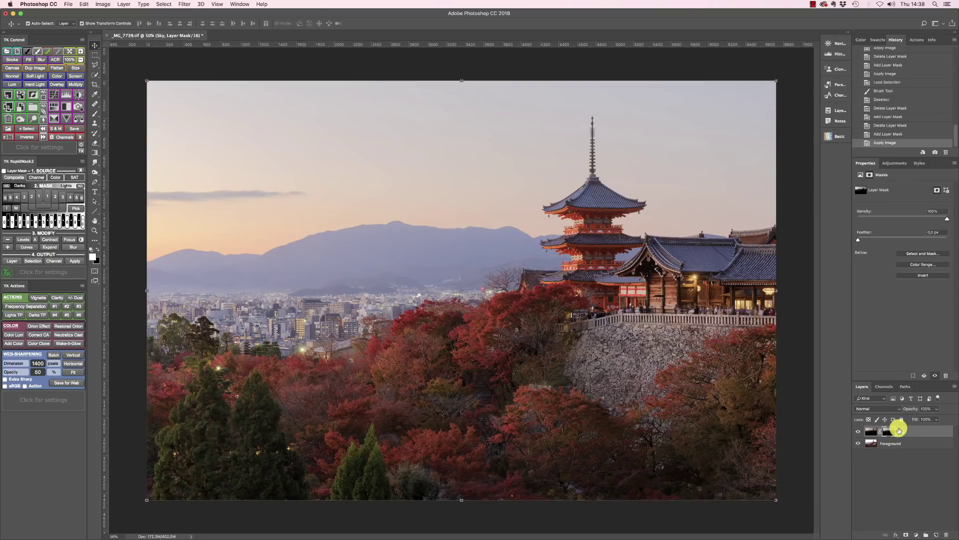
# Delete the Sky layer's mask without applying it, duplicate the image document with its layers, and work in the copy
pyautogui.moveTo(890, 428); pyautogui.dragTo(944, 529)
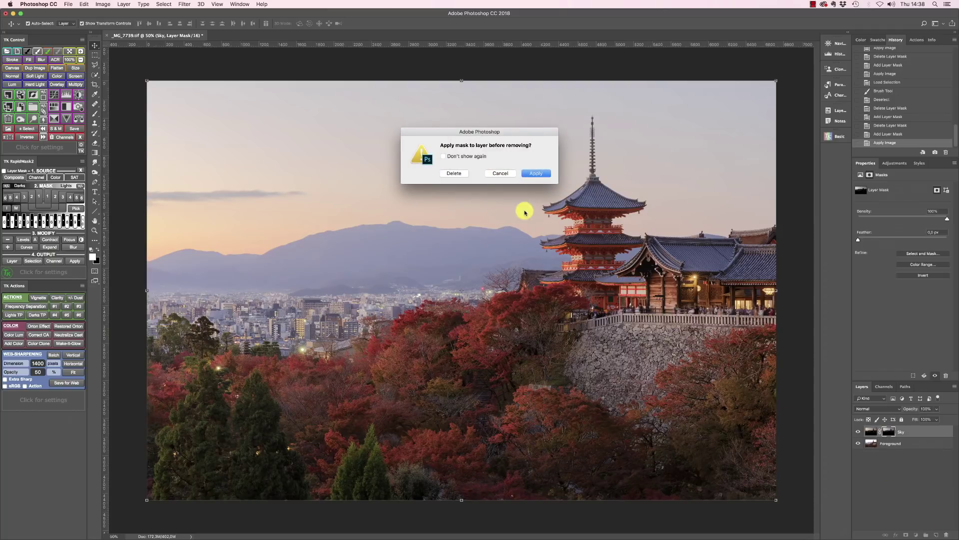
pyautogui.click(455, 172)
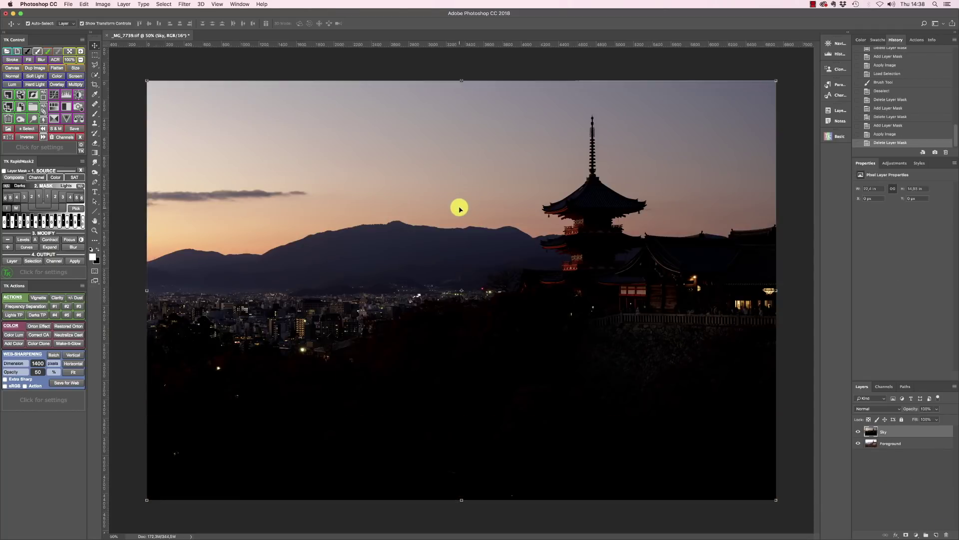
pyautogui.click(102, 5)
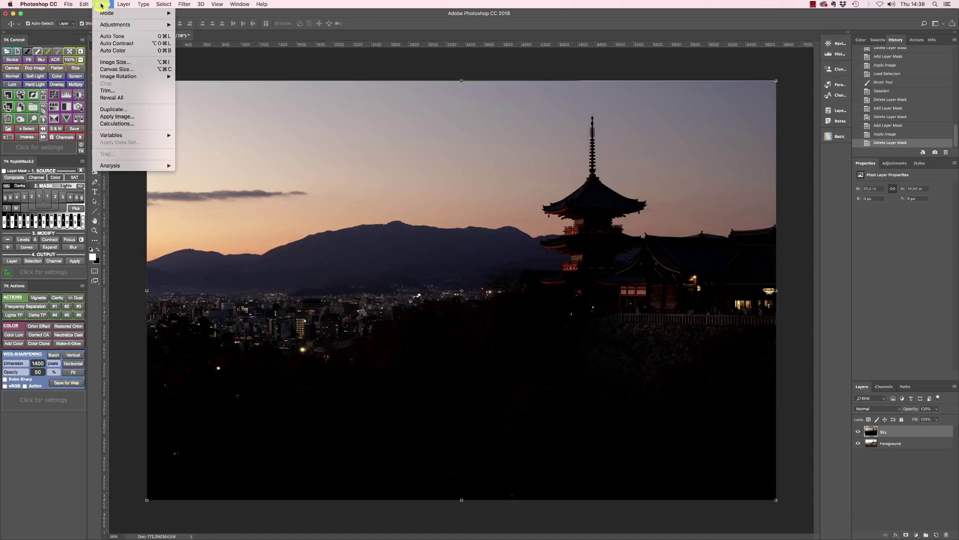
pyautogui.click(115, 109)
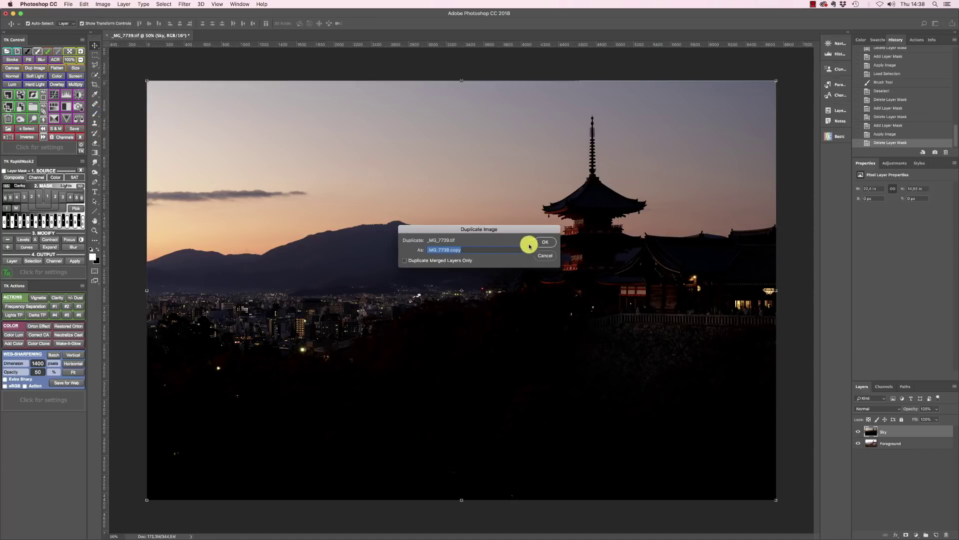
pyautogui.click(543, 243)
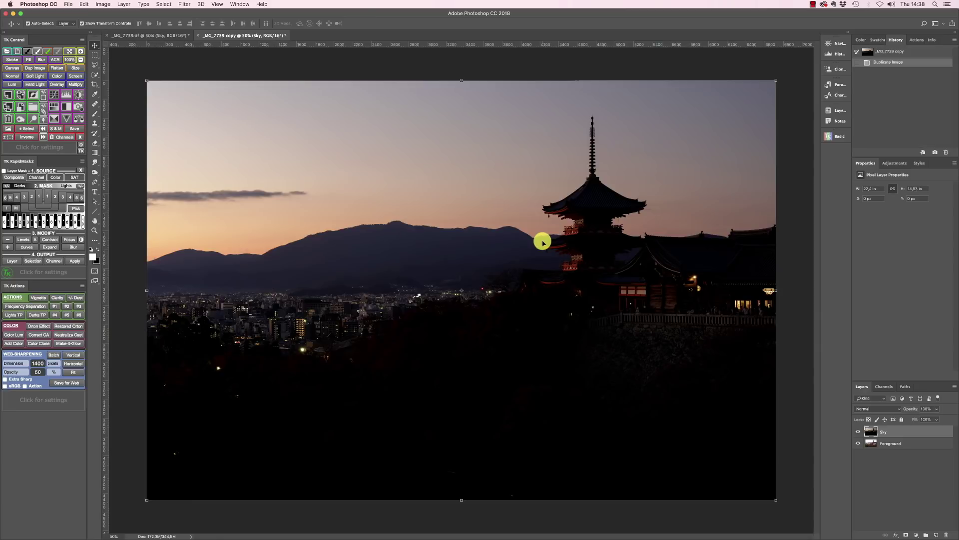
pyautogui.click(156, 35)
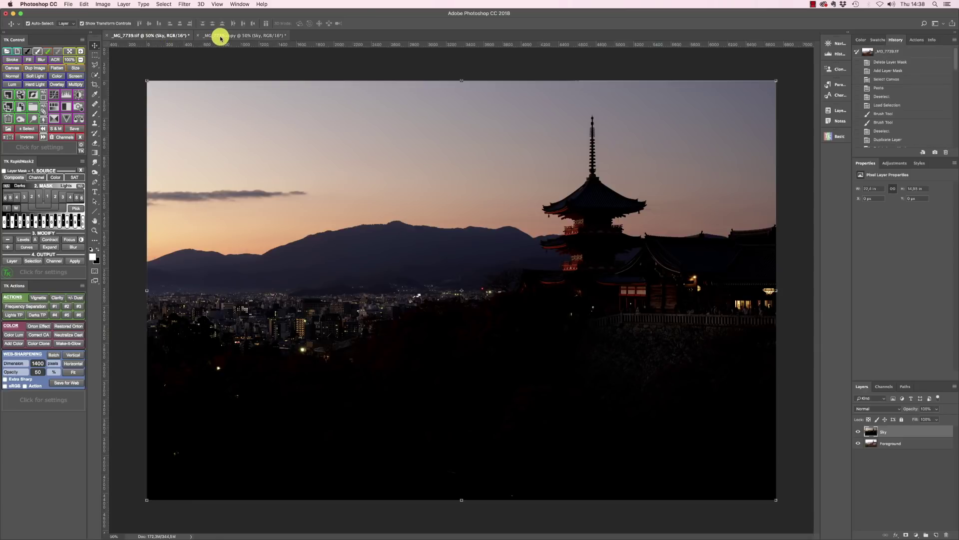
pyautogui.click(220, 36)
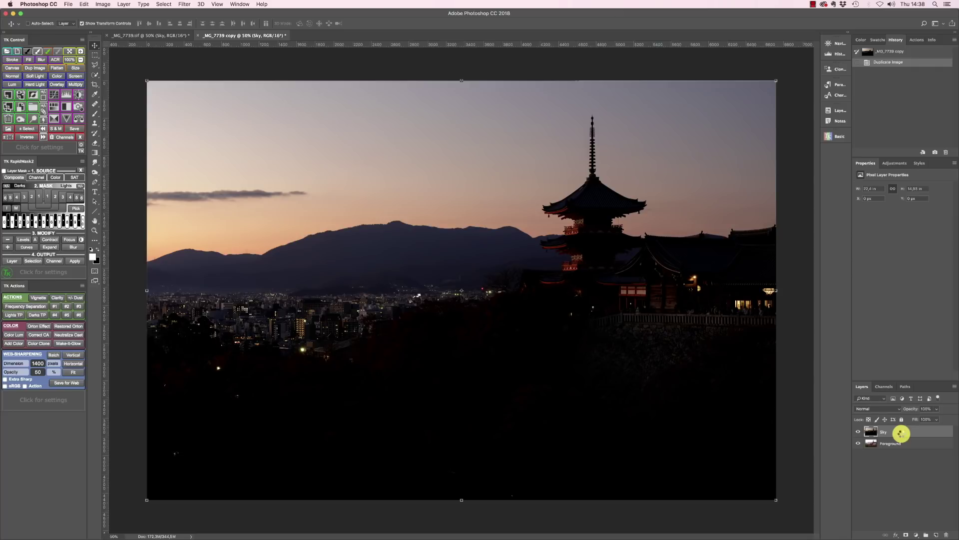
# Stamp the visible layers into a new layer above Sky in the copy and set its blending mode to Multiply
pyautogui.press('alt+shift+super+e')
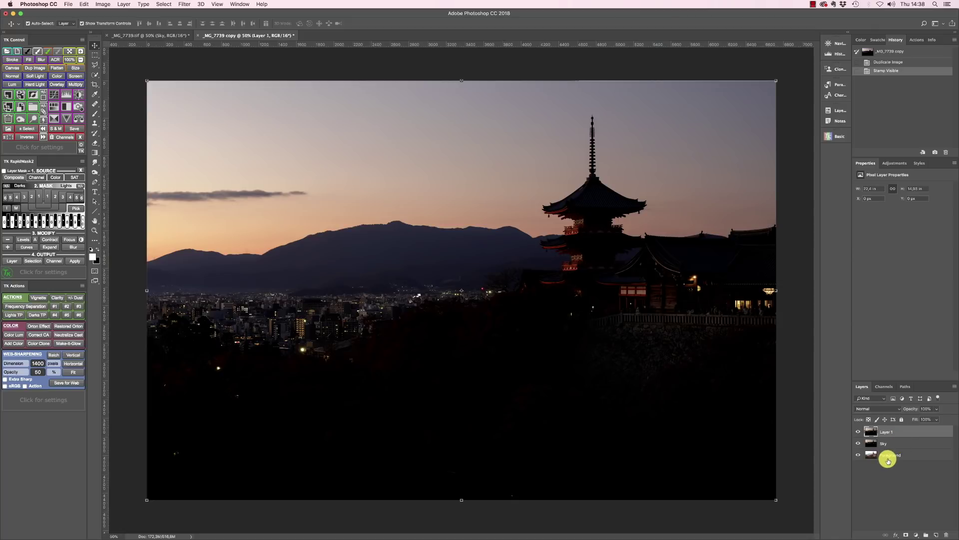
pyautogui.click(876, 411)
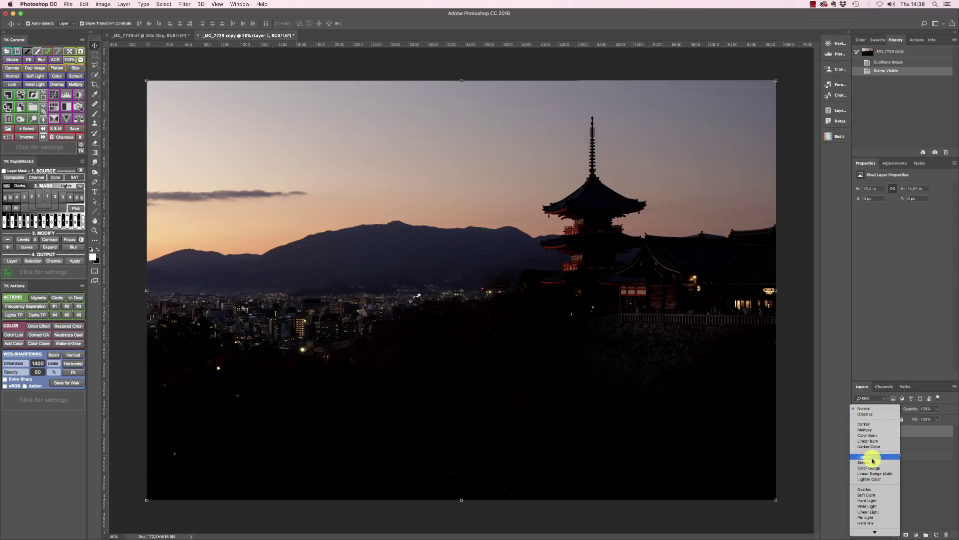
pyautogui.click(873, 431)
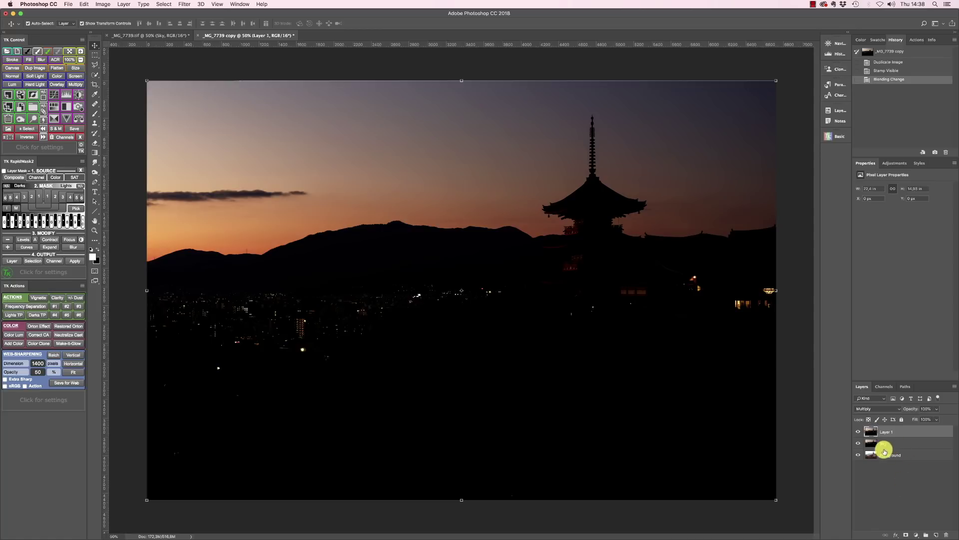
# Compare the image with the stamped Multiply layer and the Sky layer hidden and shown, leaving both visible
pyautogui.click(858, 432)
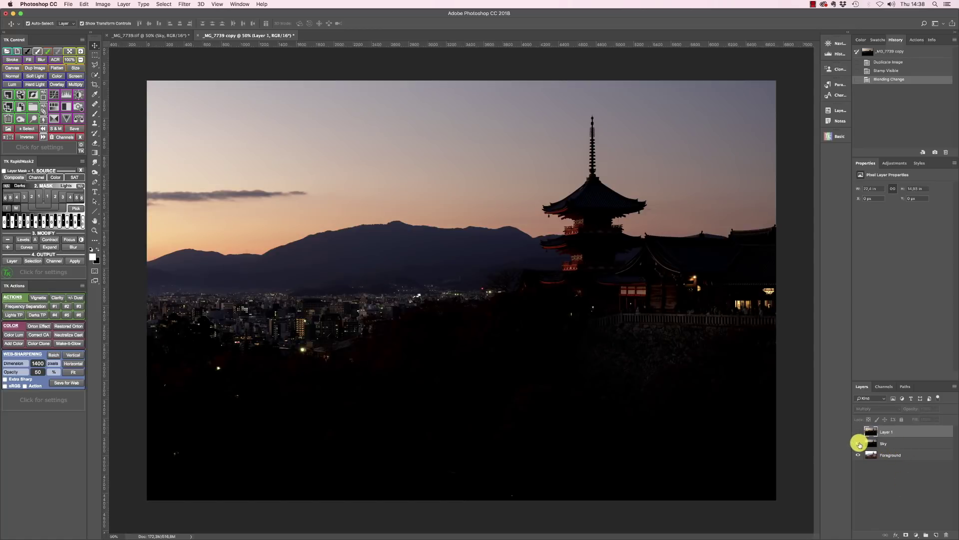
pyautogui.click(858, 443)
pyautogui.click(859, 444)
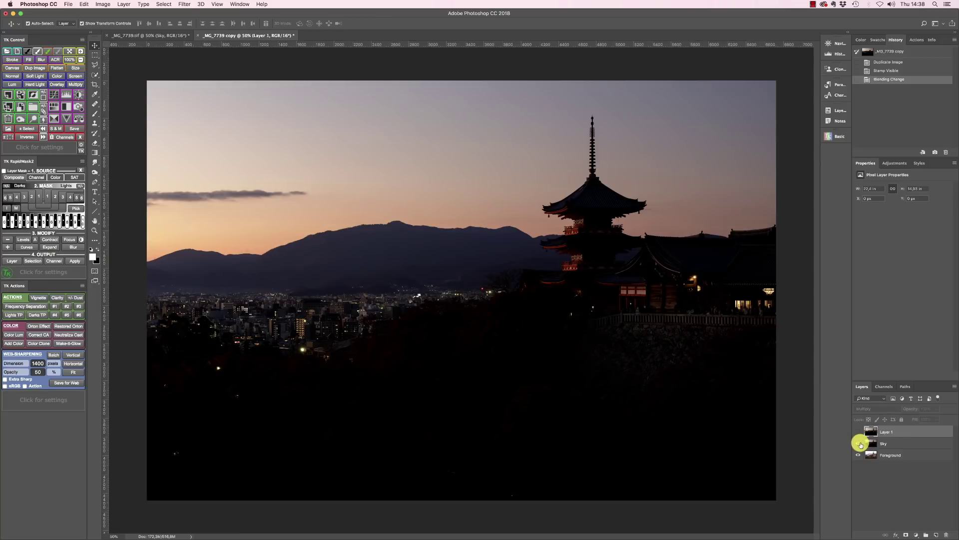
pyautogui.click(858, 432)
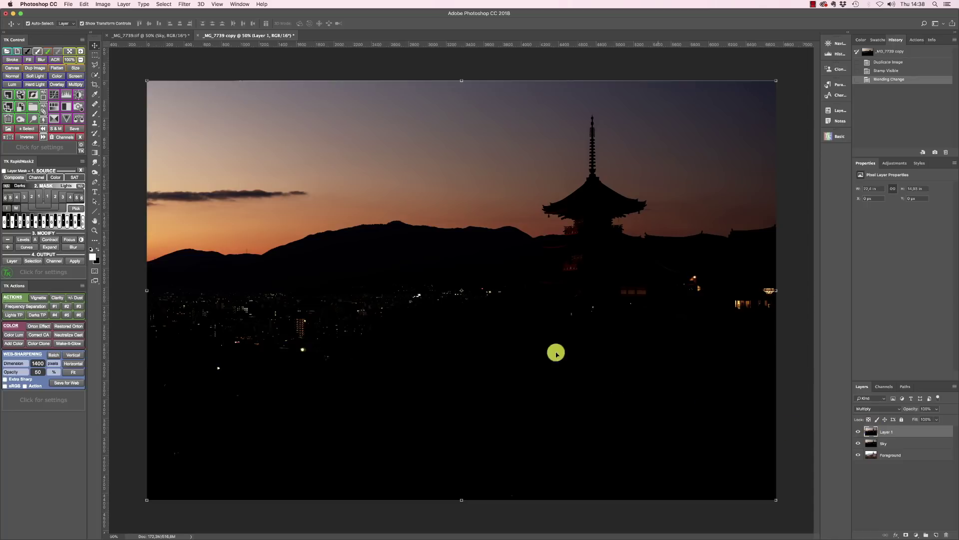
# In _MG_7739.tif, use Apply Image on the Sky layer with Merged, RGB and Multiply at 100% opacity, and compare the result with the copy
pyautogui.click(133, 34)
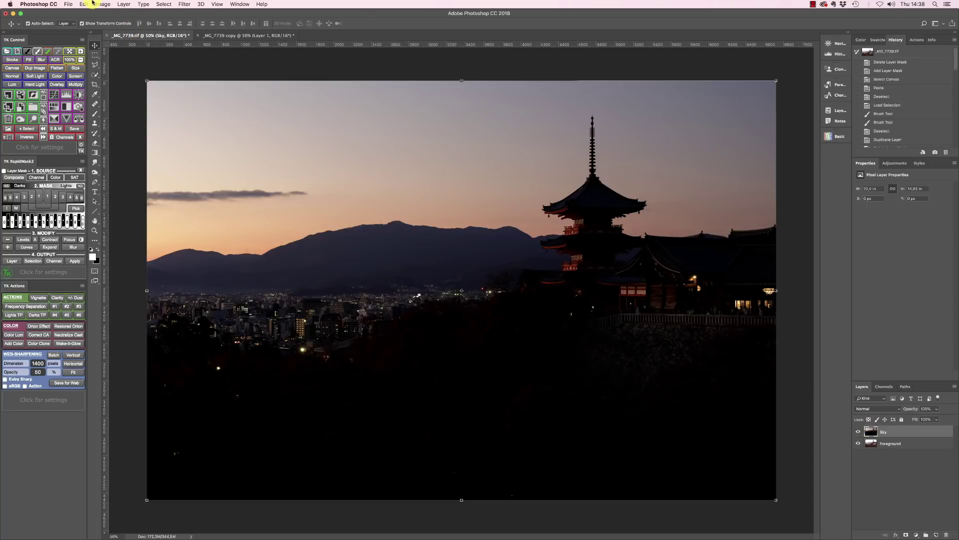
pyautogui.click(98, 4)
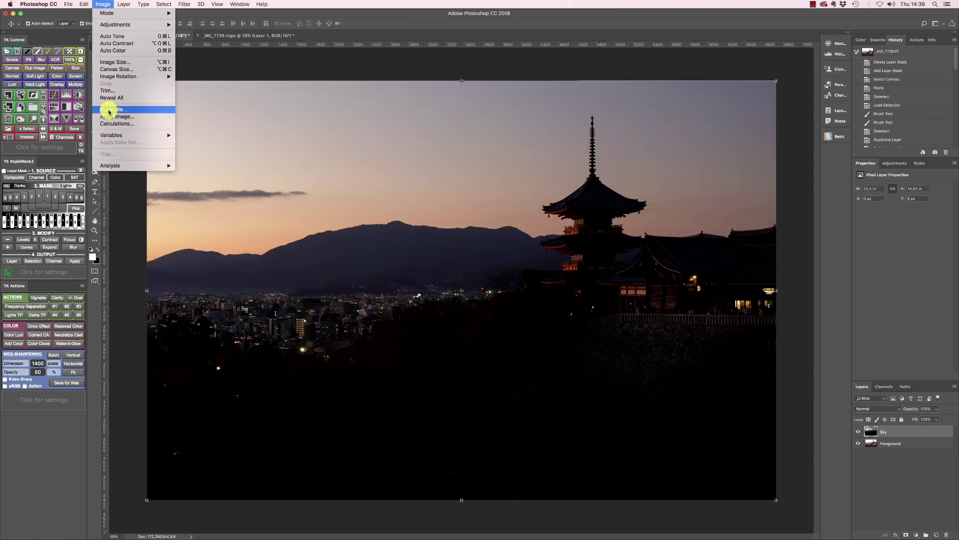
pyautogui.click(109, 117)
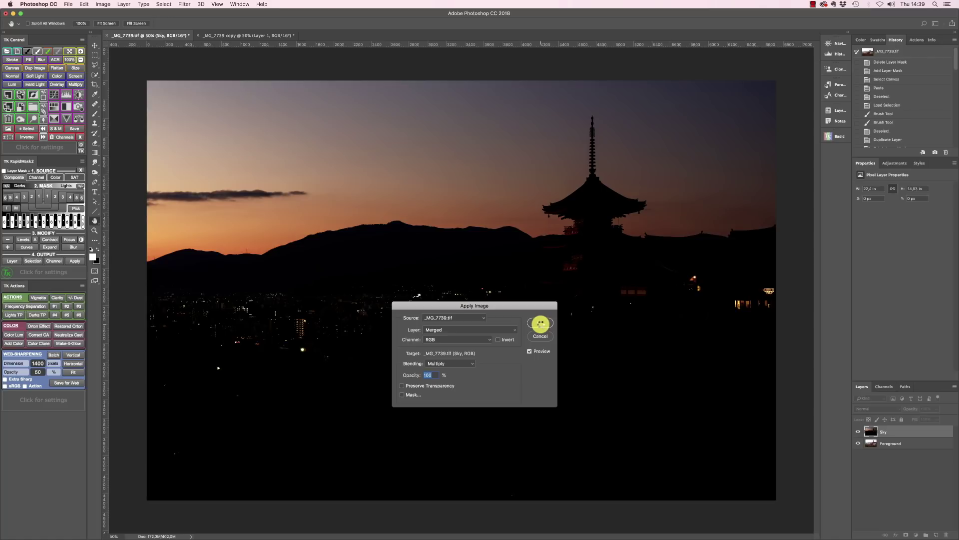
pyautogui.click(541, 326)
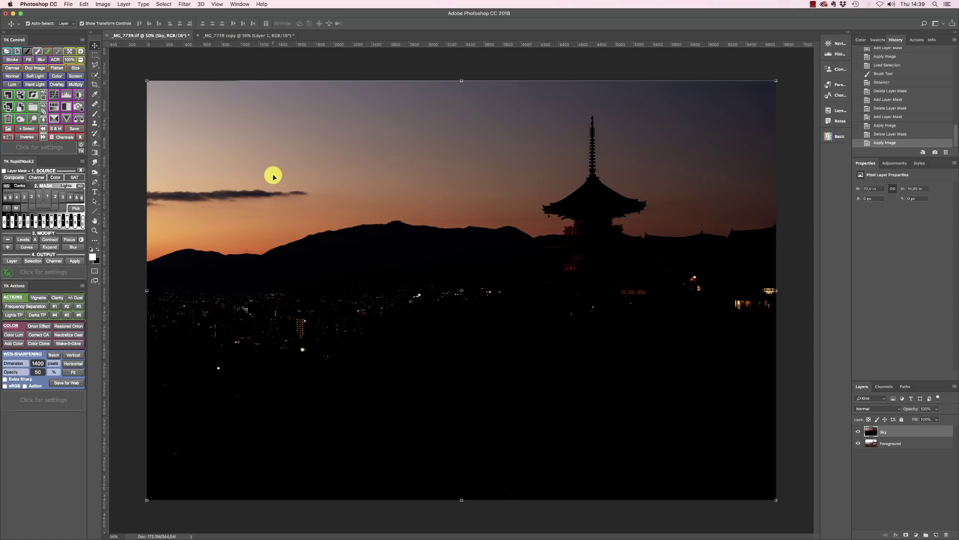
pyautogui.click(244, 37)
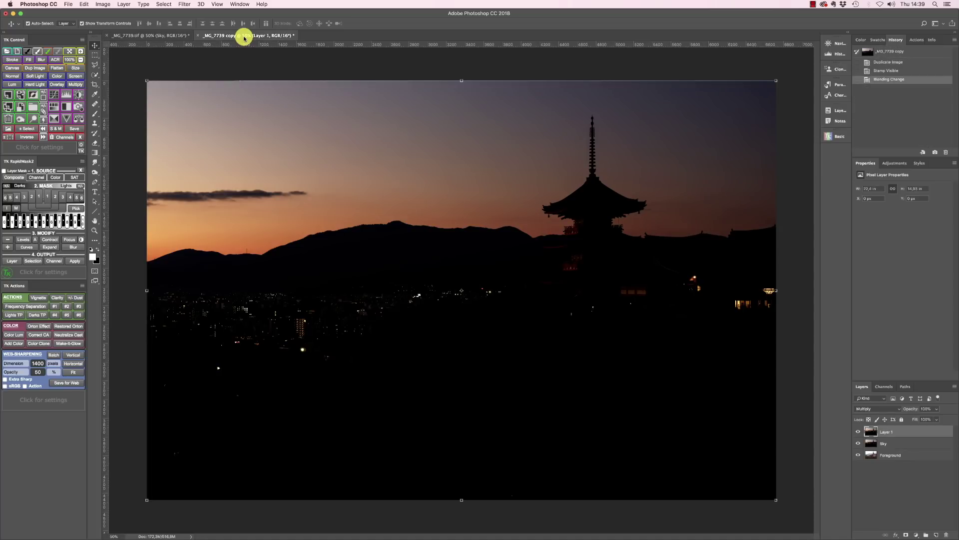
pyautogui.click(175, 37)
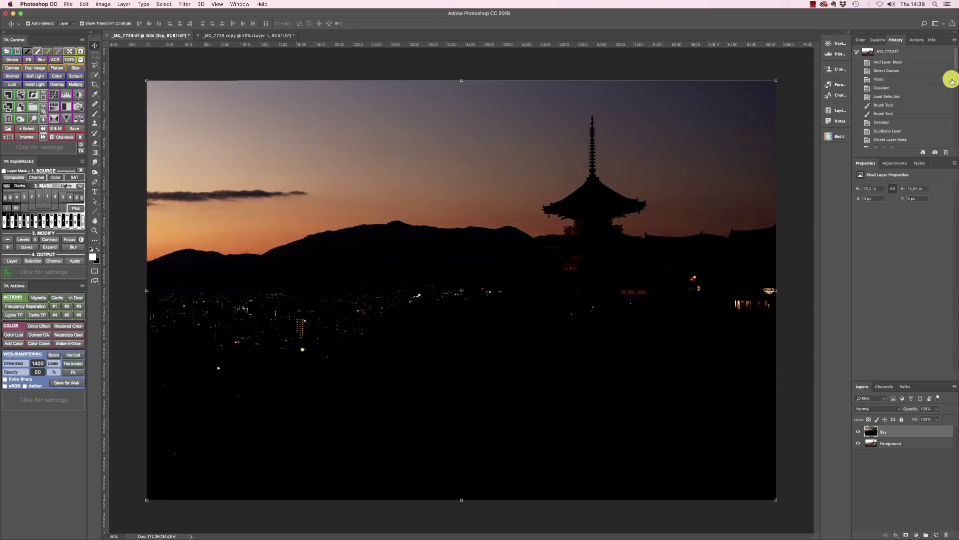
# Delete the latest Apply Image state from the original document's history
pyautogui.moveTo(954, 63); pyautogui.dragTo(949, 148)
pyautogui.click(876, 142)
pyautogui.click(945, 152)
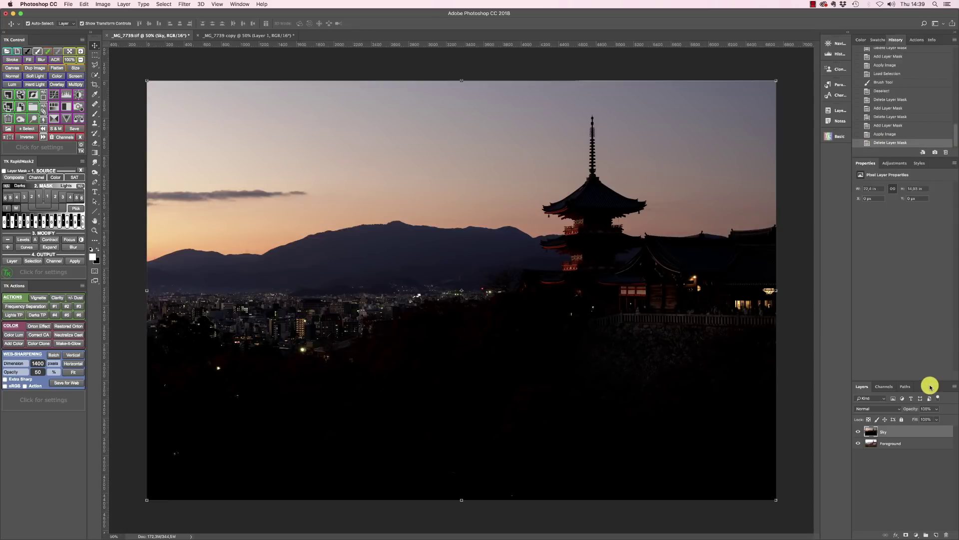
# Add a white mask to the Sky layer, and select and copy the whole stamped layer in the duplicate with Sky and Foreground hidden
pyautogui.click(906, 534)
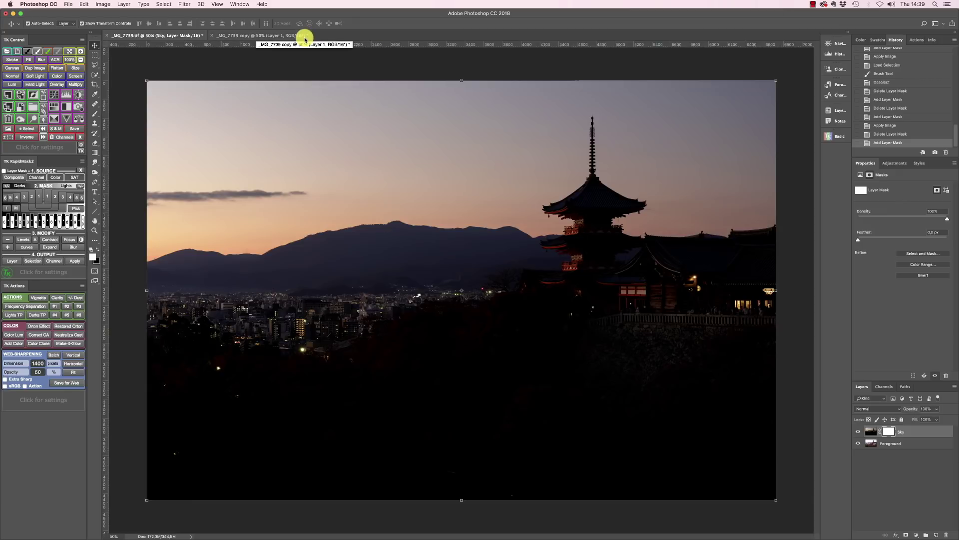
pyautogui.click(273, 36)
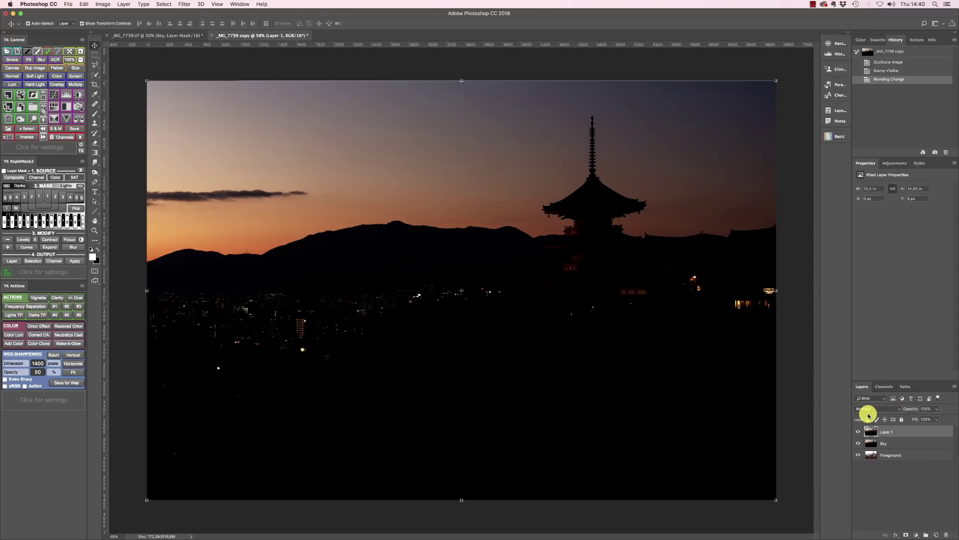
pyautogui.moveTo(858, 444); pyautogui.dragTo(857, 456)
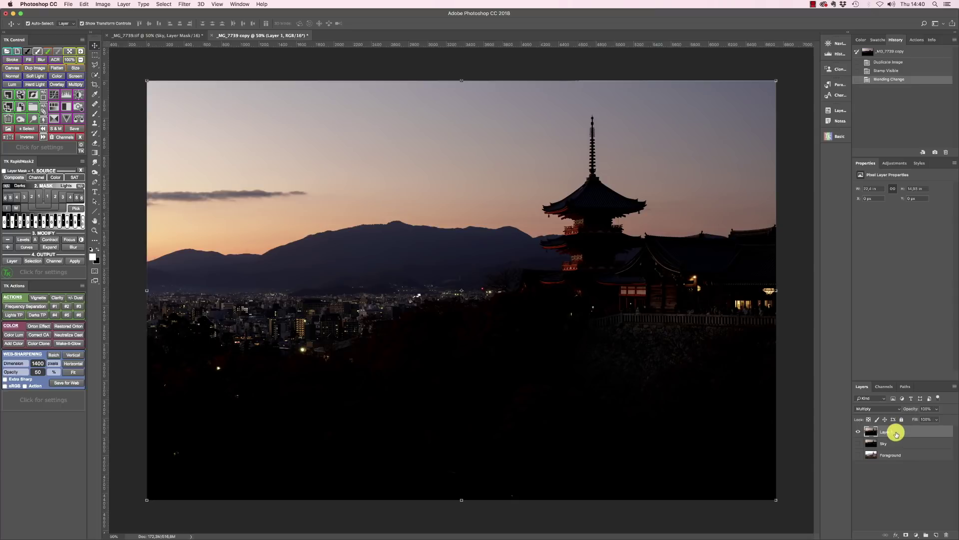
pyautogui.press('super+a')
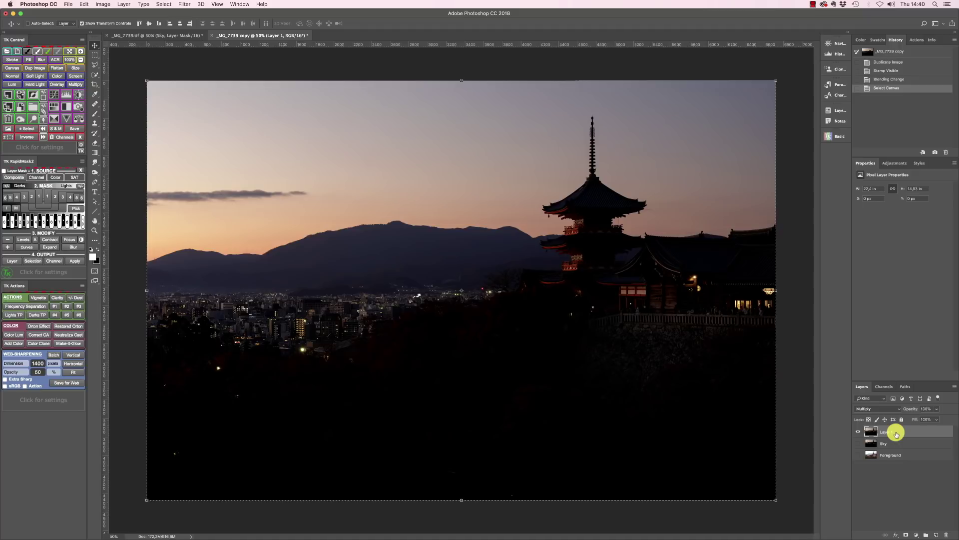
# Paste the copied image into the Sky layer's mask in _MG_7739.tif, return to the image with Foreground active, and deselect
pyautogui.click(183, 36)
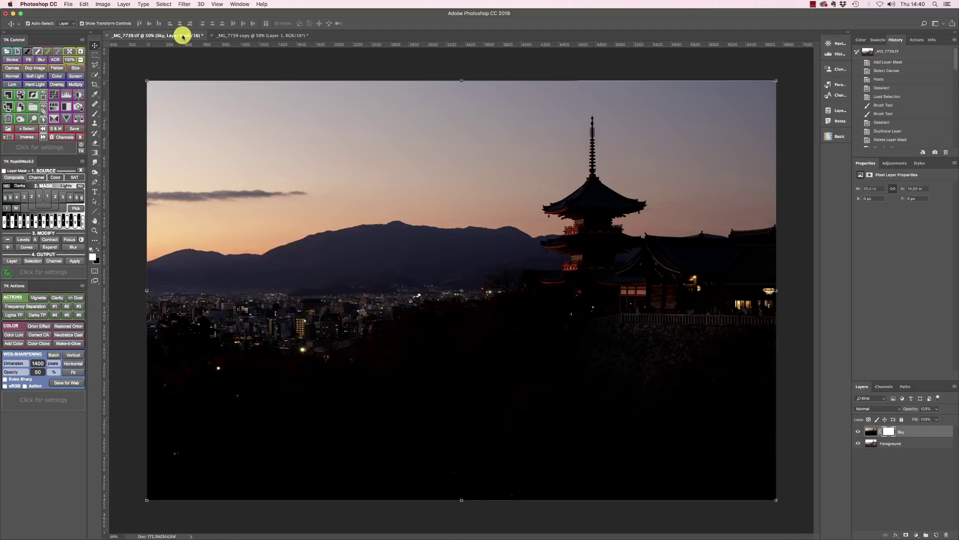
pyautogui.keyDown('alt'); pyautogui.click(888, 433); pyautogui.keyUp('alt')
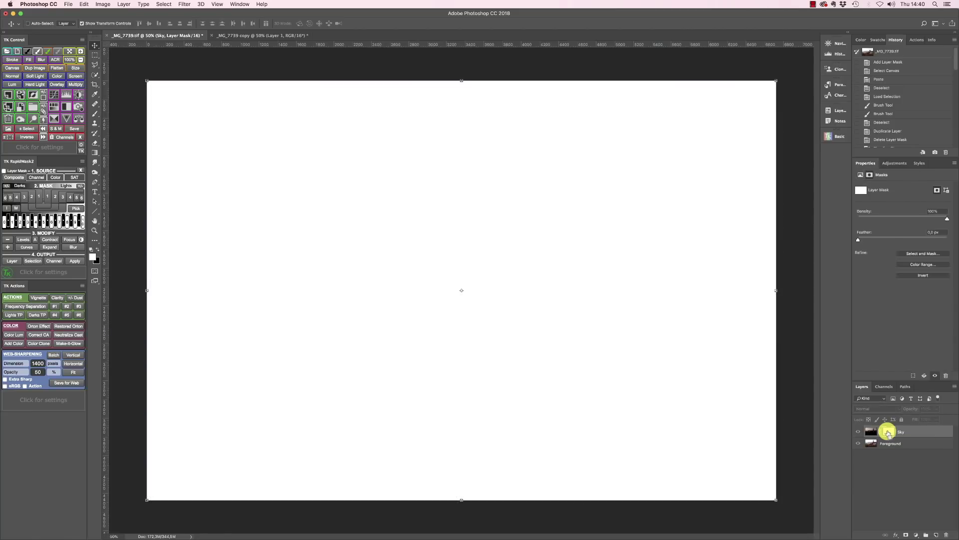
pyautogui.press('super+v')
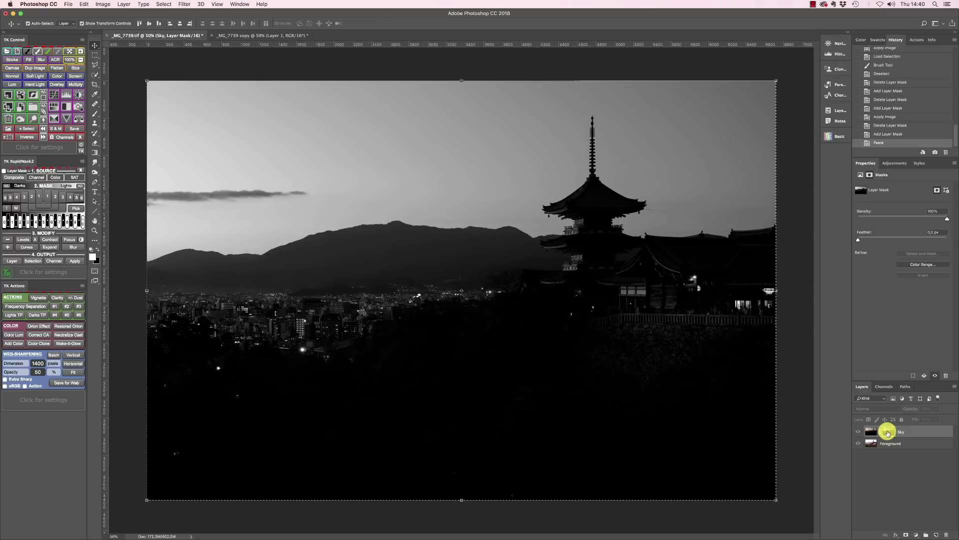
pyautogui.click(895, 443)
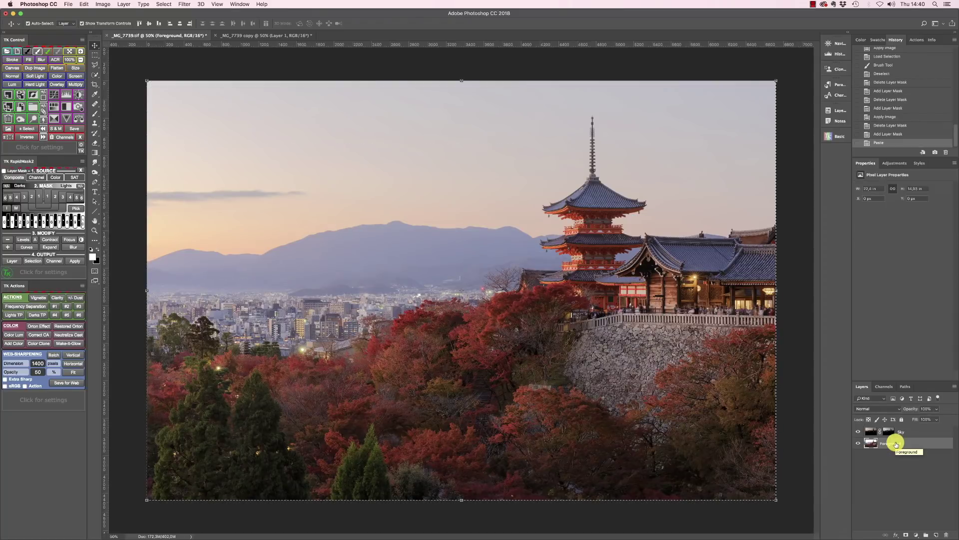
pyautogui.press('cmd+d')
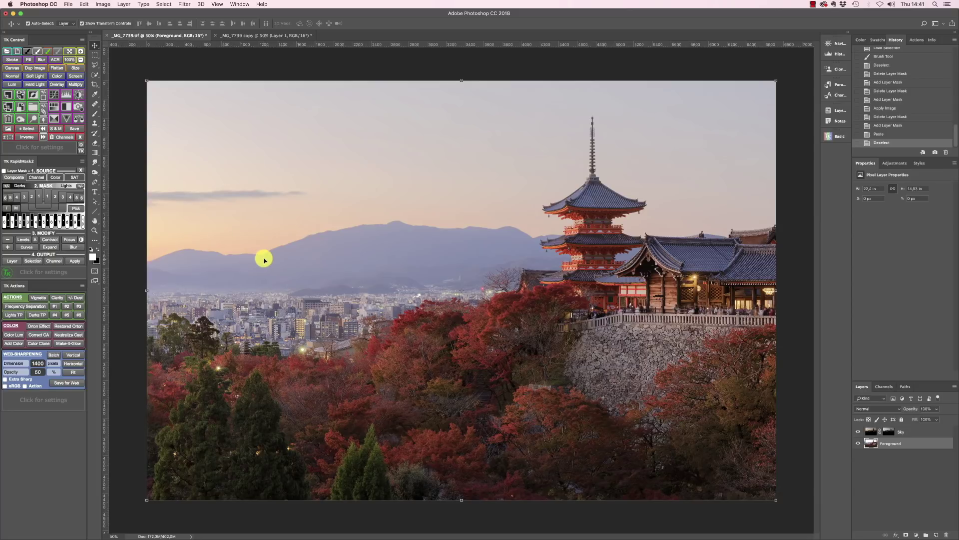
# Examine the Sky layer's mask on its own, and return to the normal image view with the mask active
pyautogui.click(890, 433)
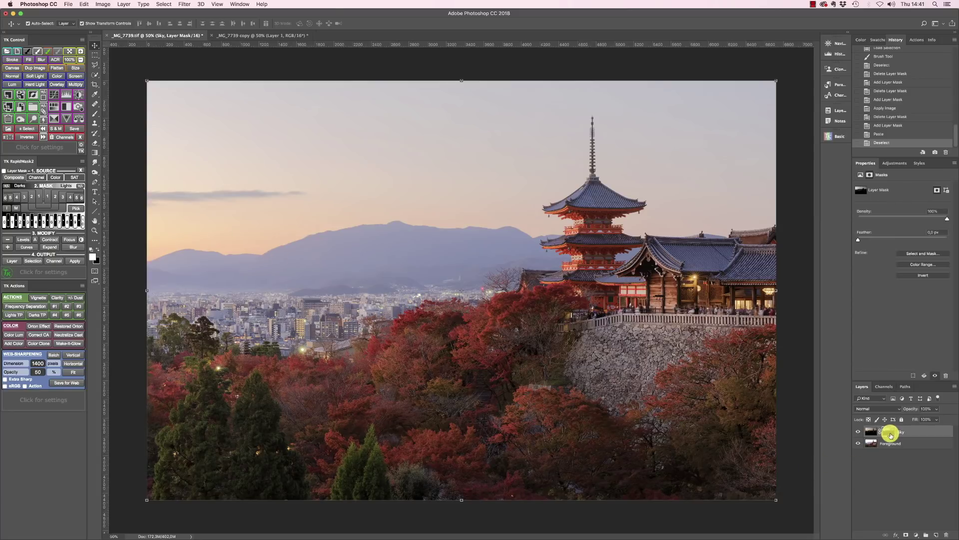
pyautogui.keyDown('alt'); pyautogui.click(890, 436); pyautogui.keyUp('alt')
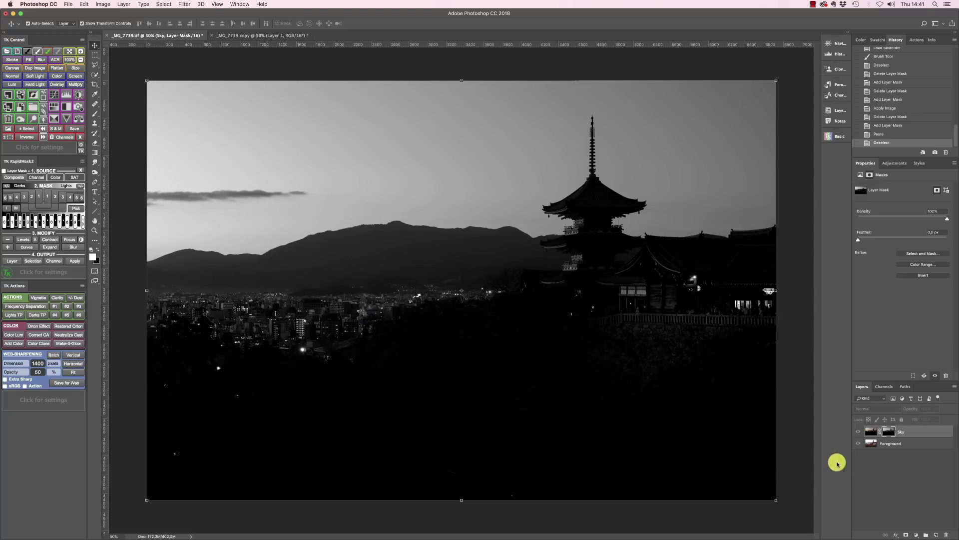
pyautogui.click(869, 433)
pyautogui.click(888, 432)
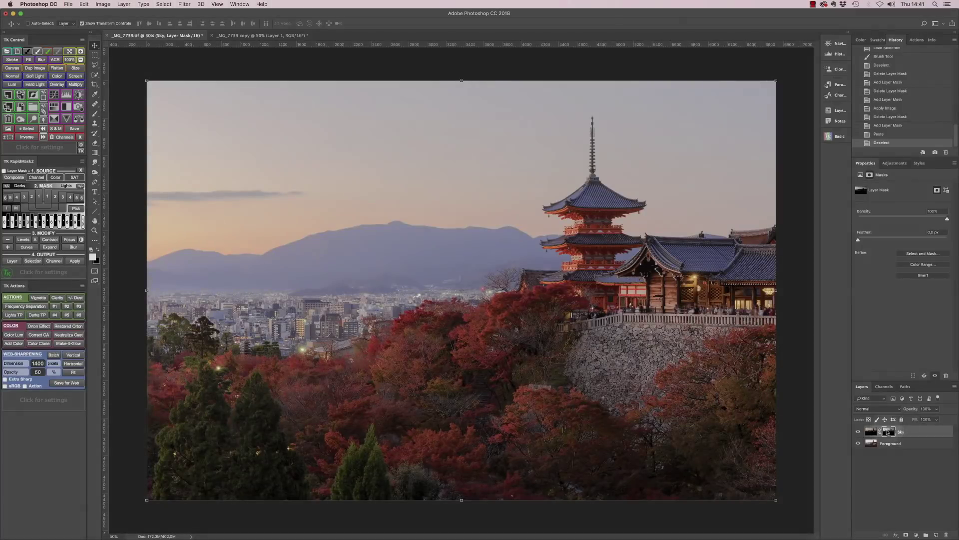
# Load the Sky mask as a selection, hide its edges, and paint white at 70% opacity over the sky on the mask
pyautogui.keyDown('super'); pyautogui.click(888, 432); pyautogui.keyUp('super')
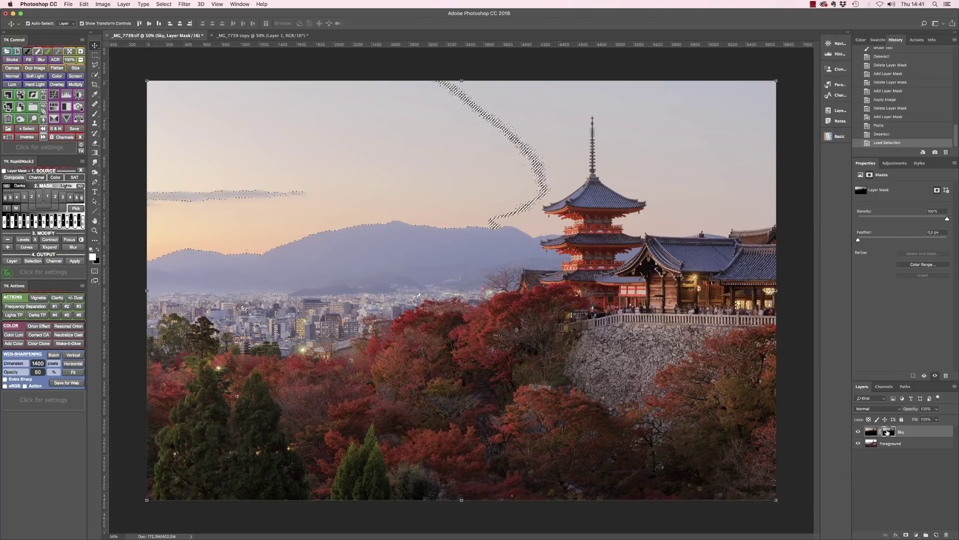
pyautogui.press('super+h')
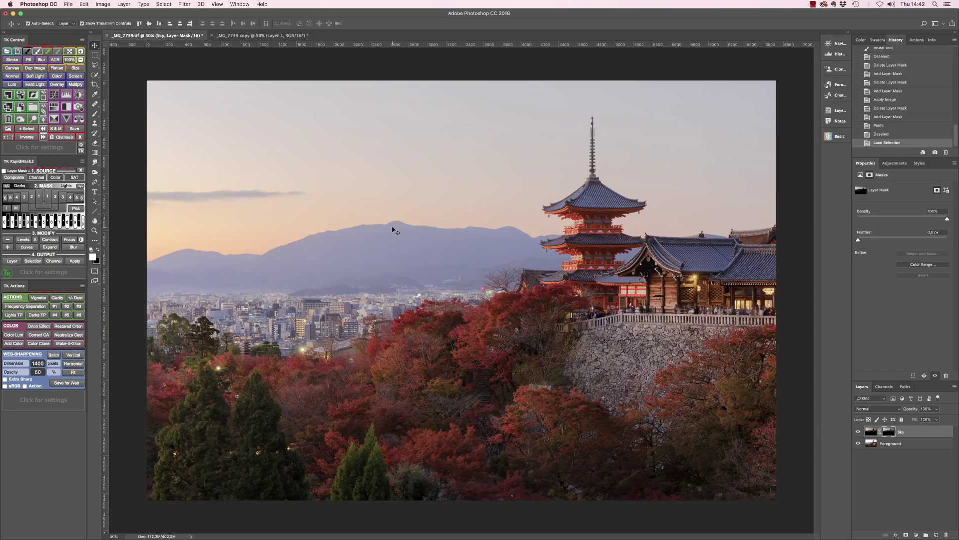
pyautogui.press('b')
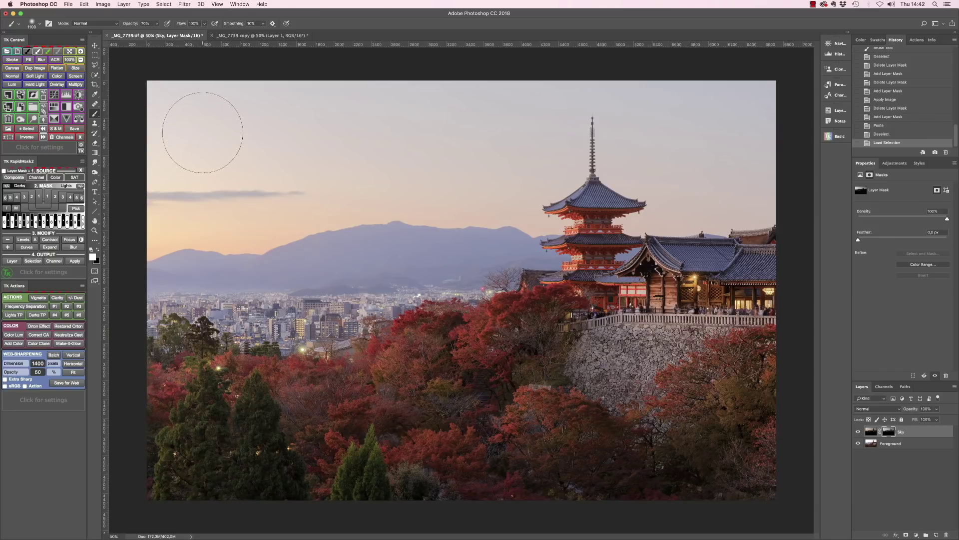
pyautogui.moveTo(250, 113)
pyautogui.mouseDown()
pyautogui.moveTo(614, 113)
pyautogui.moveTo(707, 124)
pyautogui.mouseUp()
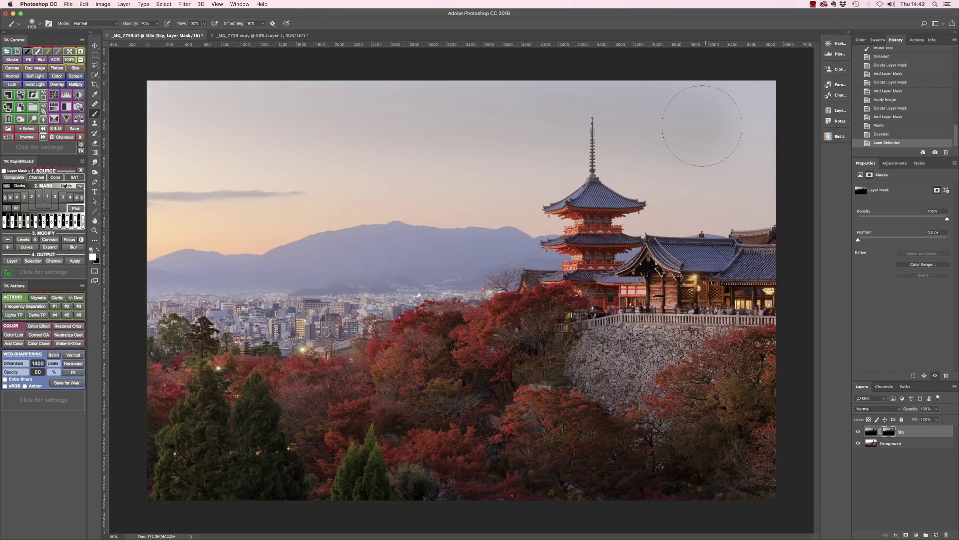
pyautogui.moveTo(631, 160)
pyautogui.mouseDown()
pyautogui.moveTo(666, 193)
pyautogui.moveTo(147, 198)
pyautogui.moveTo(333, 201)
pyautogui.moveTo(139, 219)
pyautogui.moveTo(601, 205)
pyautogui.mouseUp()
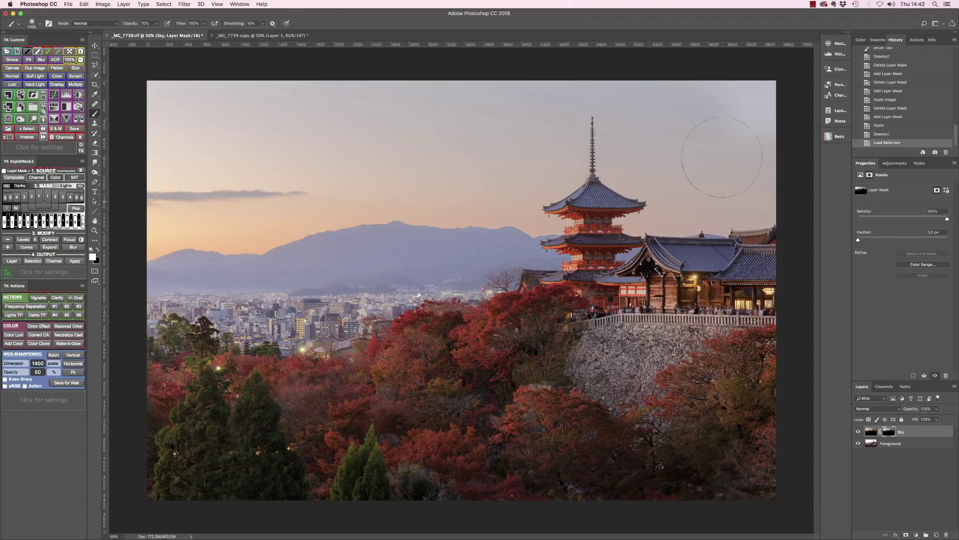
pyautogui.moveTo(739, 150); pyautogui.dragTo(750, 100)
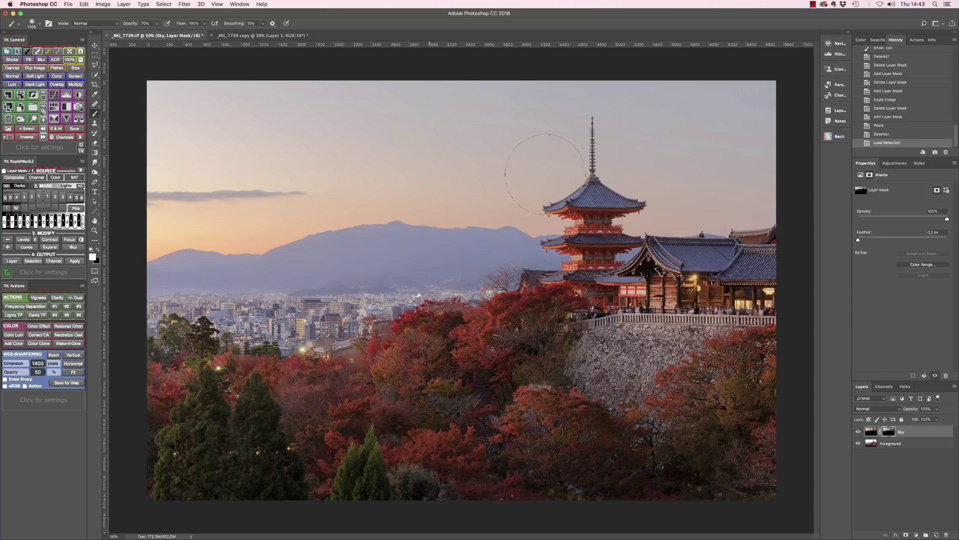
pyautogui.moveTo(728, 97); pyautogui.dragTo(799, 144)
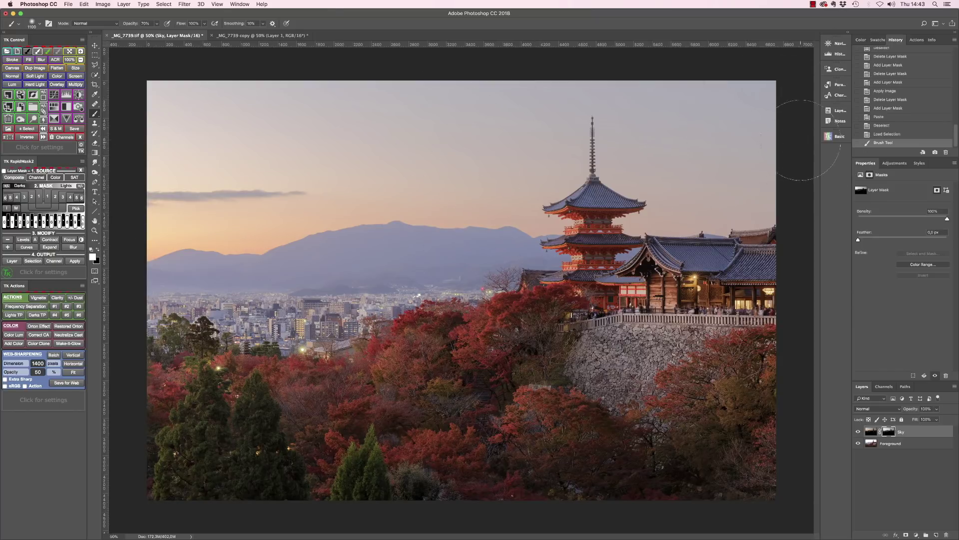
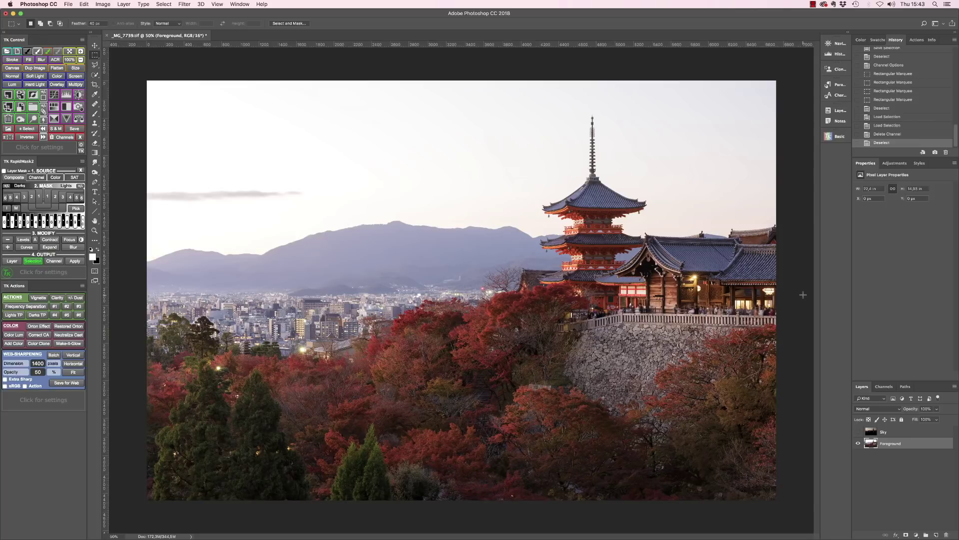
# Preview the Lights 1 luminosity mask of the Foreground layer with RapidMask, and cancel the mask
pyautogui.click(30, 198)
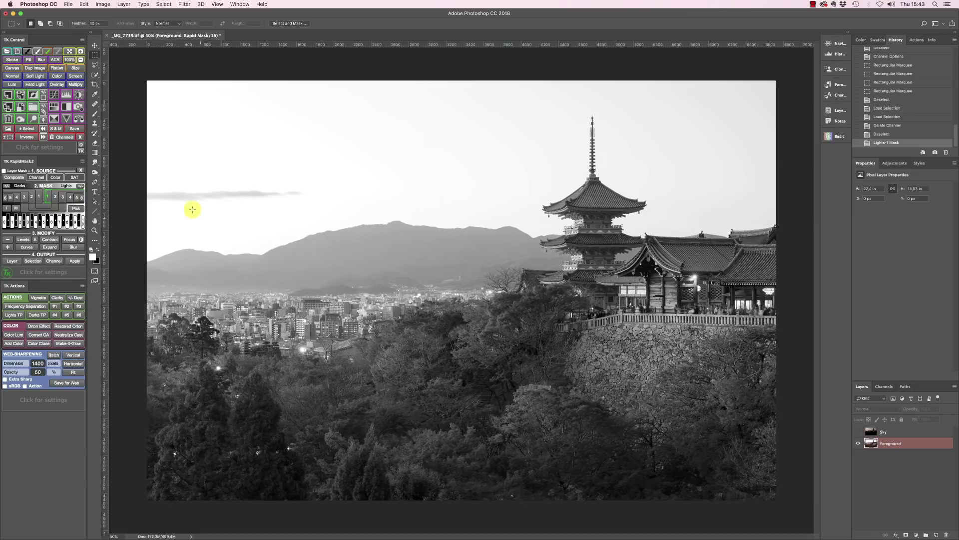
pyautogui.click(81, 171)
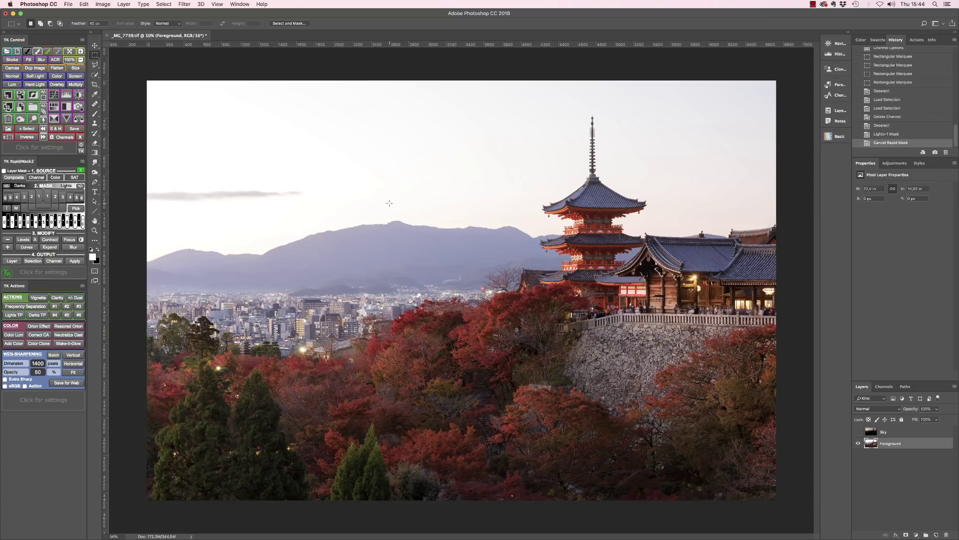
# Load the RGB channel's luminosity as a selection and save it as a new alpha channel
pyautogui.click(889, 387)
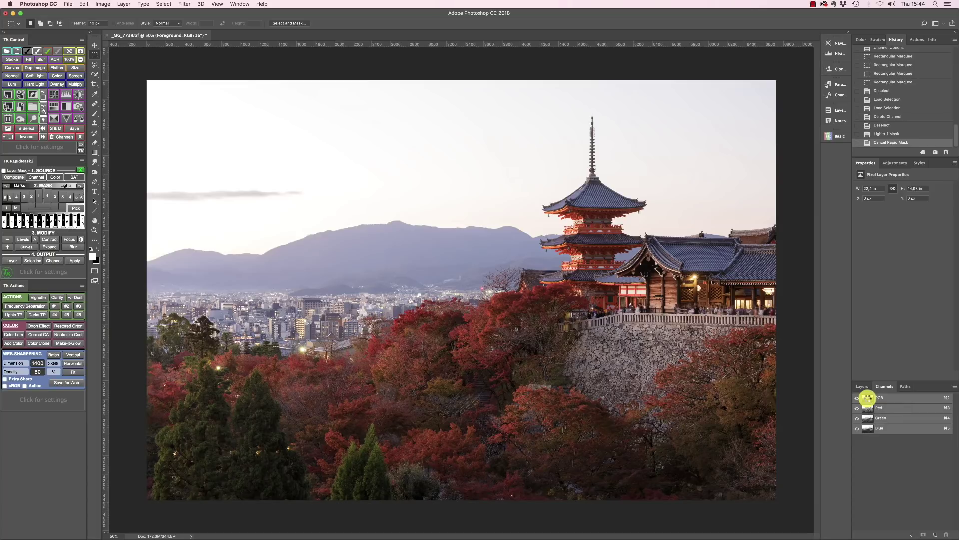
pyautogui.keyDown('super'); pyautogui.click(868, 400); pyautogui.keyUp('super')
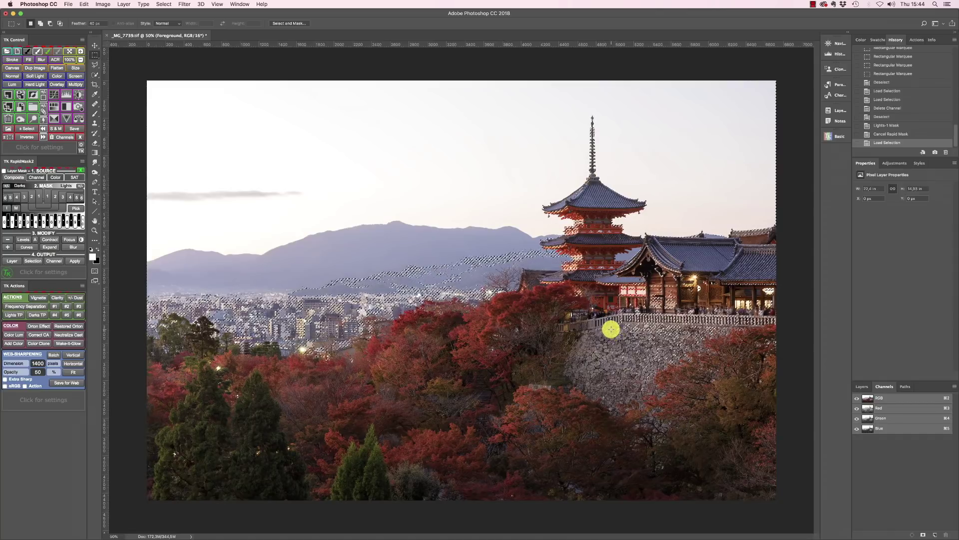
pyautogui.click(925, 535)
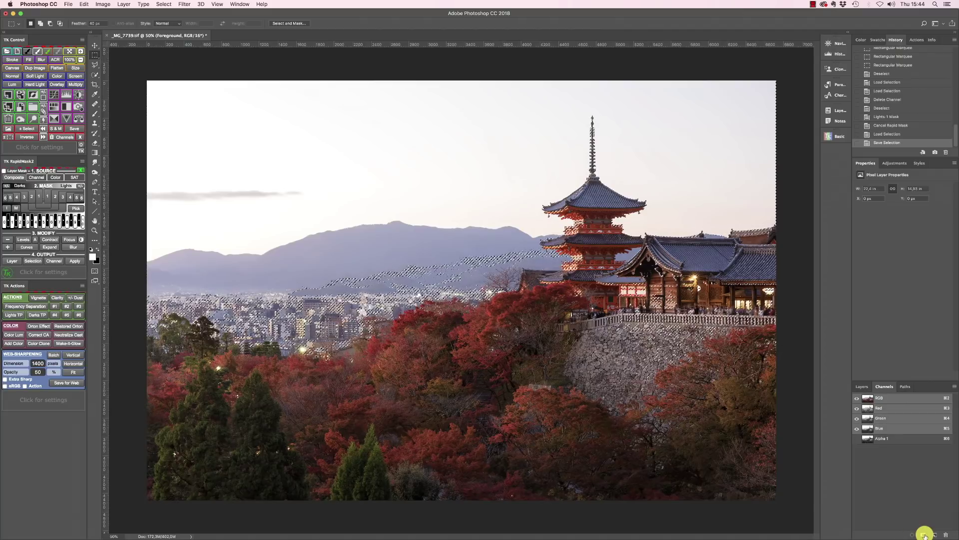
# Display the new alpha channel and rename it Lights 1
pyautogui.click(888, 440)
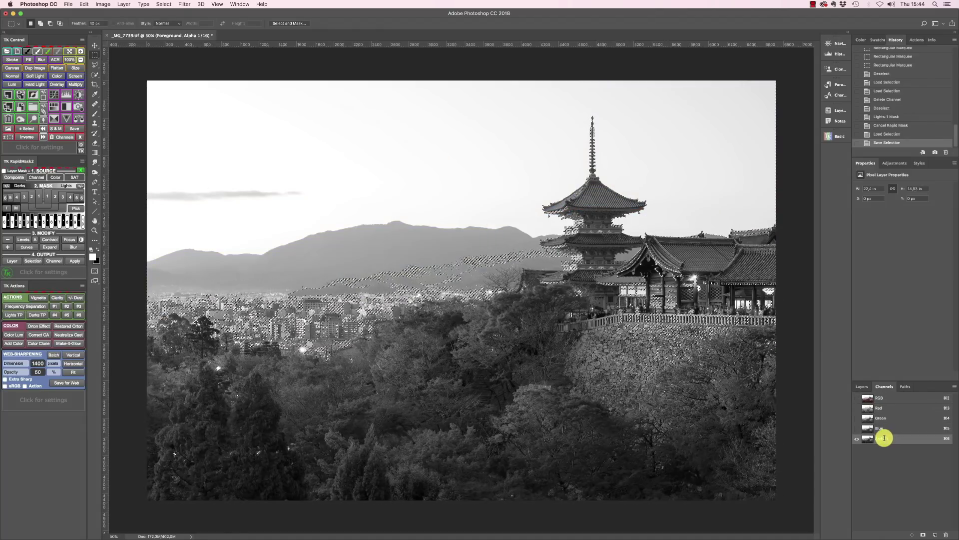
pyautogui.doubleClick(885, 439)
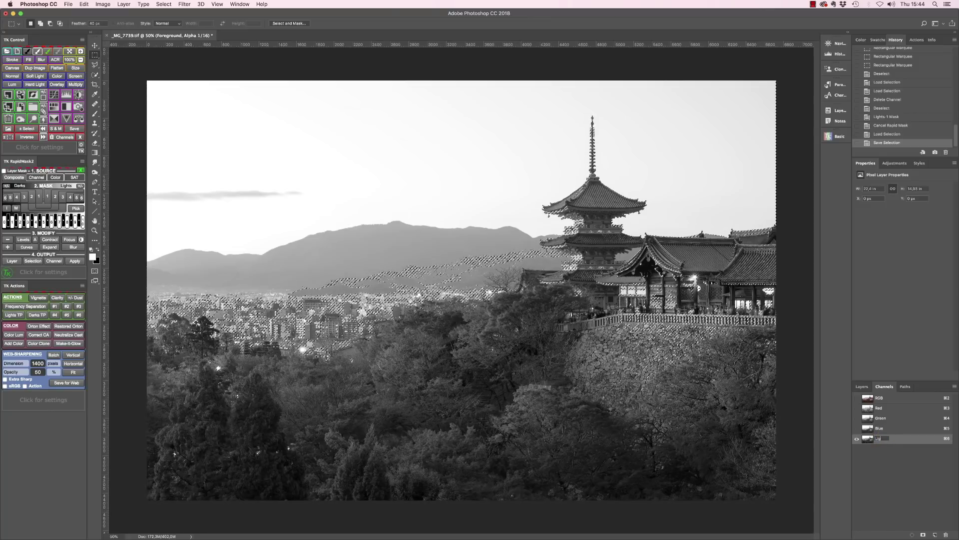
pyautogui.write('Lights 1')
pyautogui.press('Return')
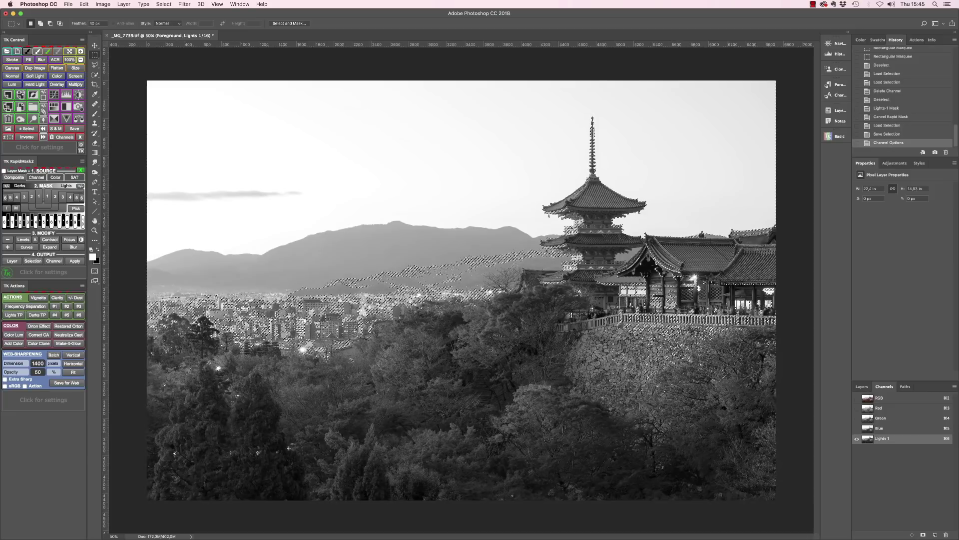
# Demonstrate adding, subtracting and intersecting rectangular marquee selections in the sky, and clear the selection
pyautogui.press('super+d')
pyautogui.click(244, 162)
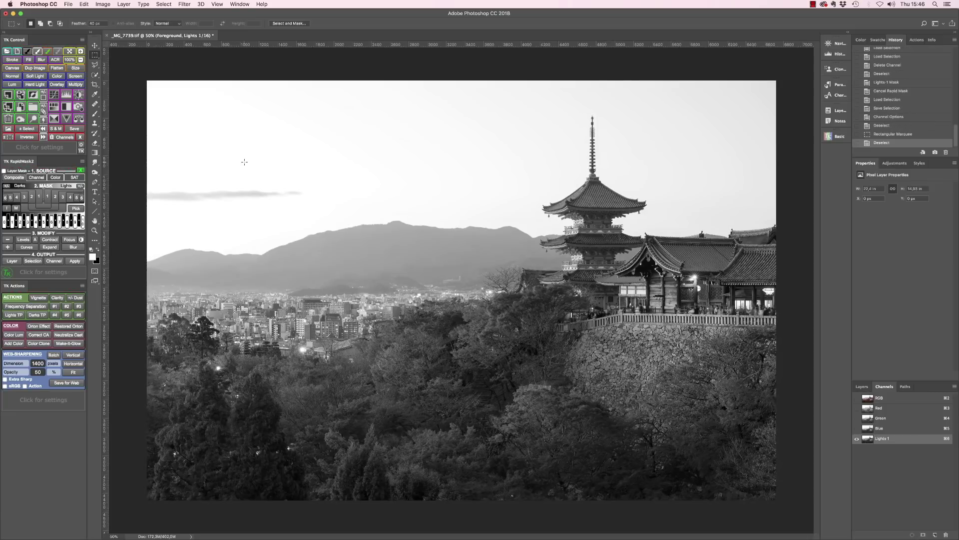
pyautogui.click(94, 55)
pyautogui.moveTo(245, 122); pyautogui.dragTo(349, 174)
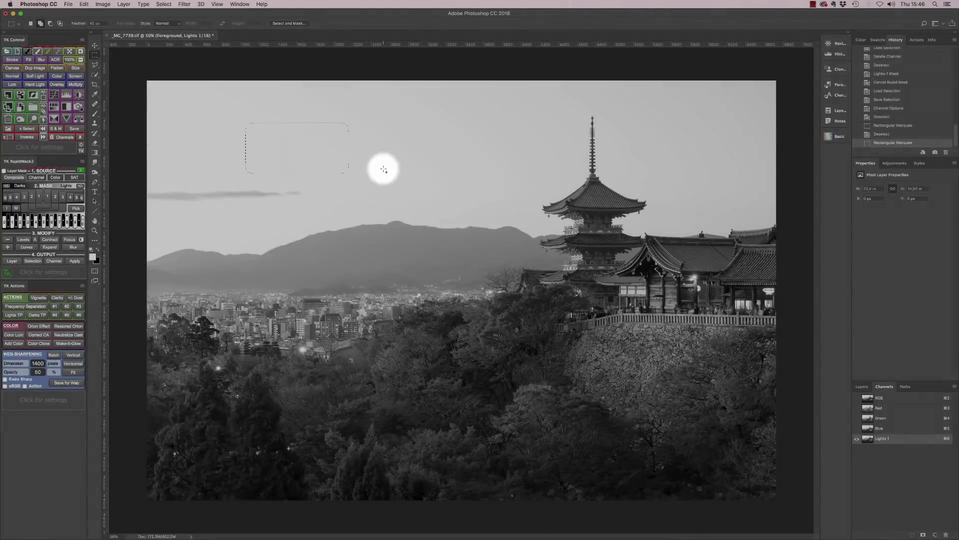
pyautogui.moveTo(384, 170); pyautogui.dragTo(443, 207)
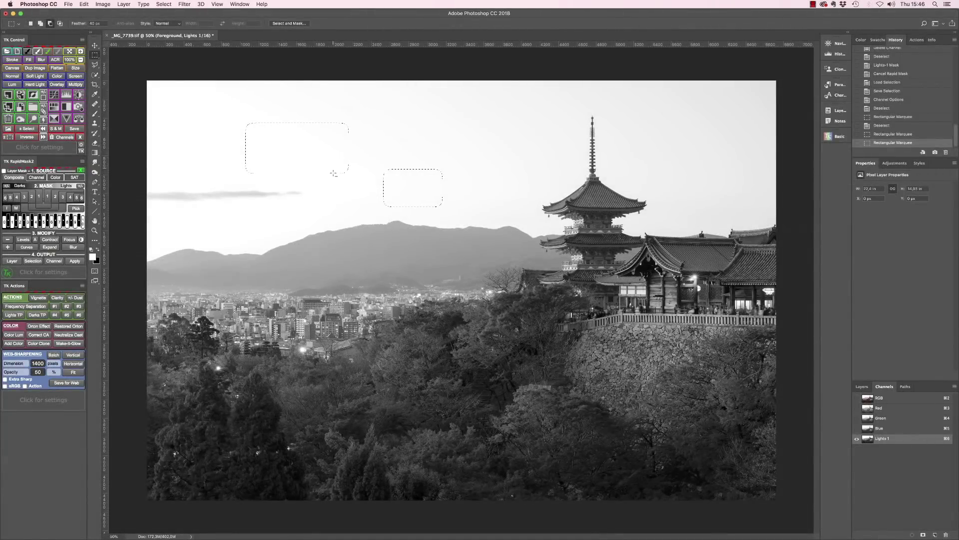
pyautogui.moveTo(339, 156); pyautogui.dragTo(396, 184)
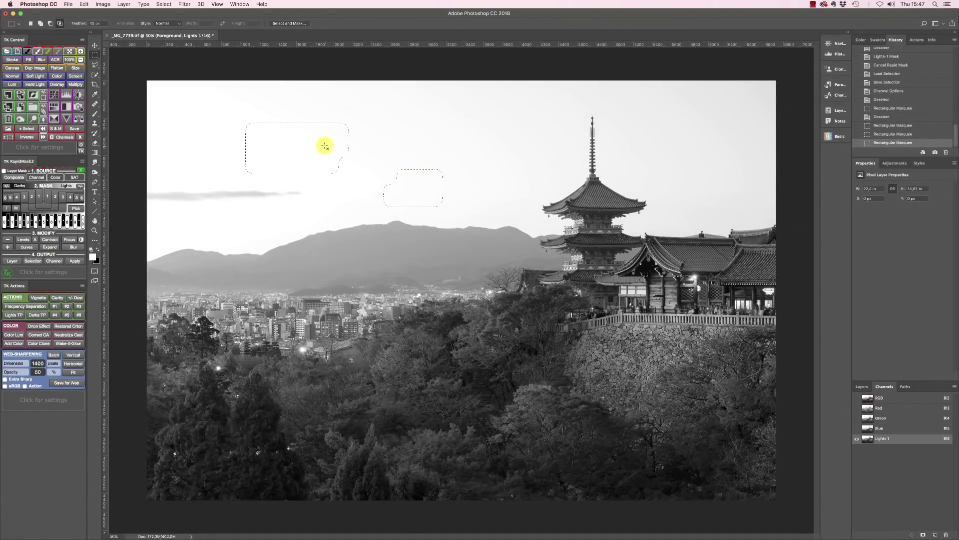
pyautogui.moveTo(325, 143); pyautogui.dragTo(409, 194)
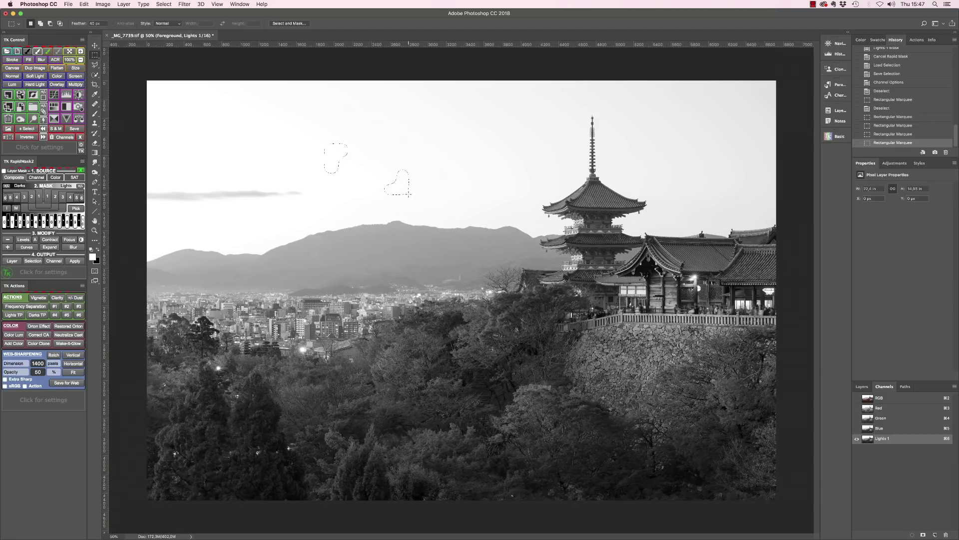
pyautogui.press('super+d')
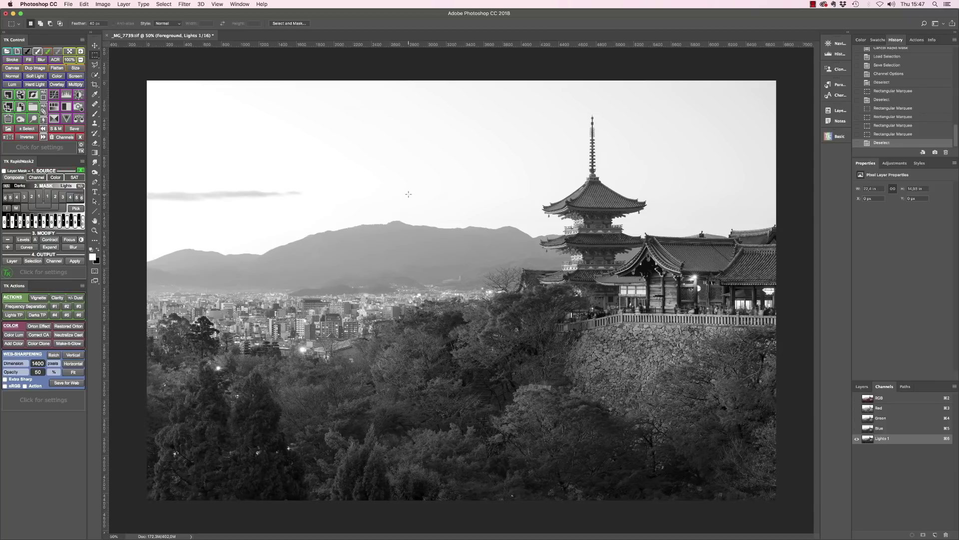
# Load the Lights 1 channel as a selection, intersect it with itself, and save the result as a new alpha channel
pyautogui.keyDown('super'); pyautogui.click(867, 440); pyautogui.keyUp('super')
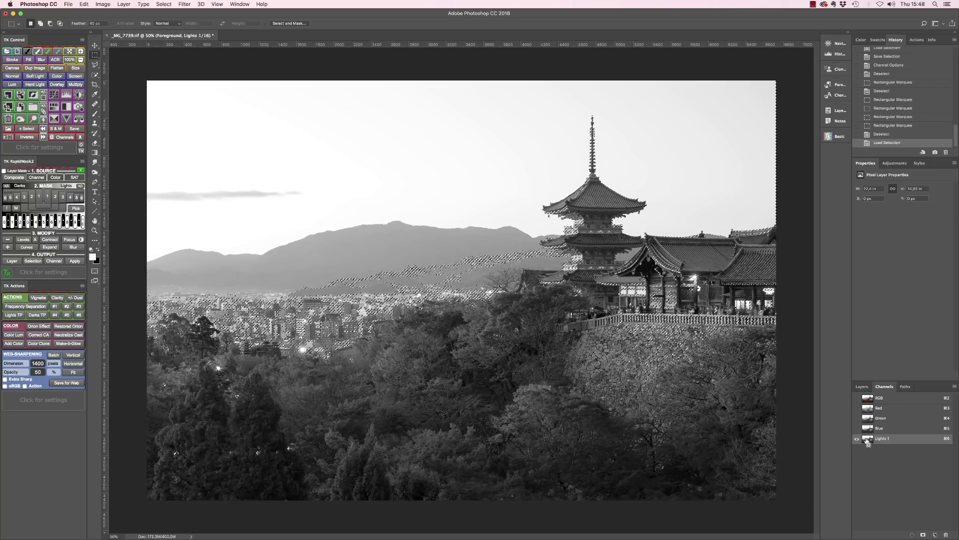
pyautogui.keyDown('super'); pyautogui.click(868, 440); pyautogui.keyUp('super')
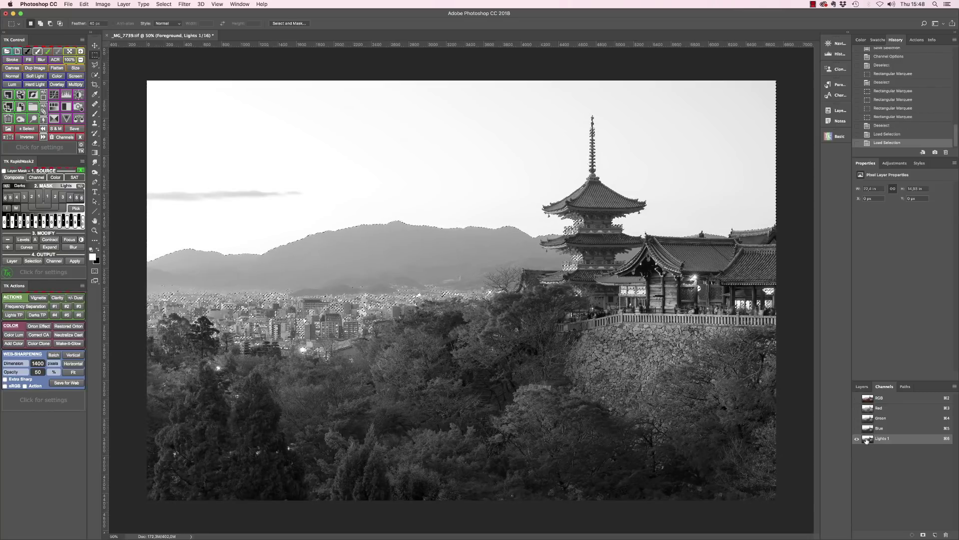
pyautogui.click(923, 534)
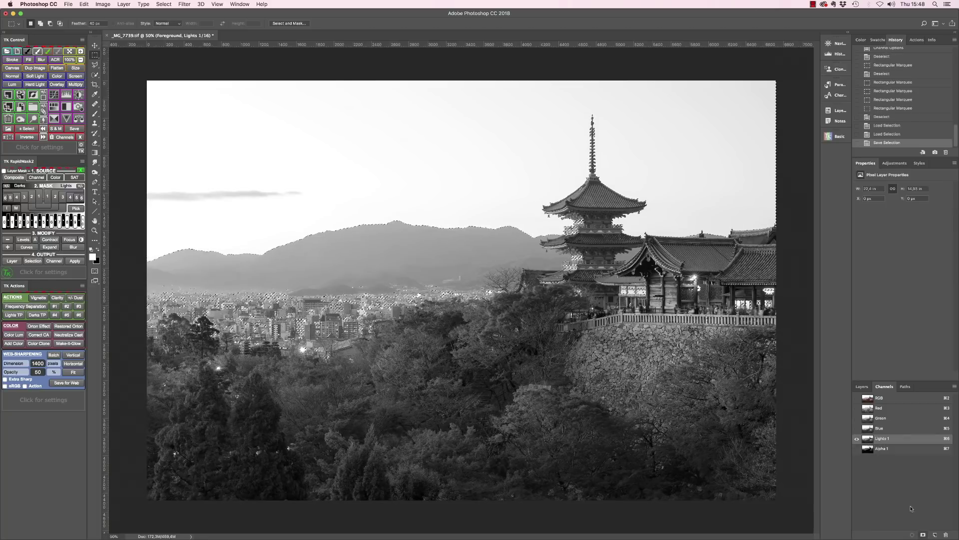
# Display the new alpha channel, rename it Lights 2, and clear the selection
pyautogui.click(857, 448)
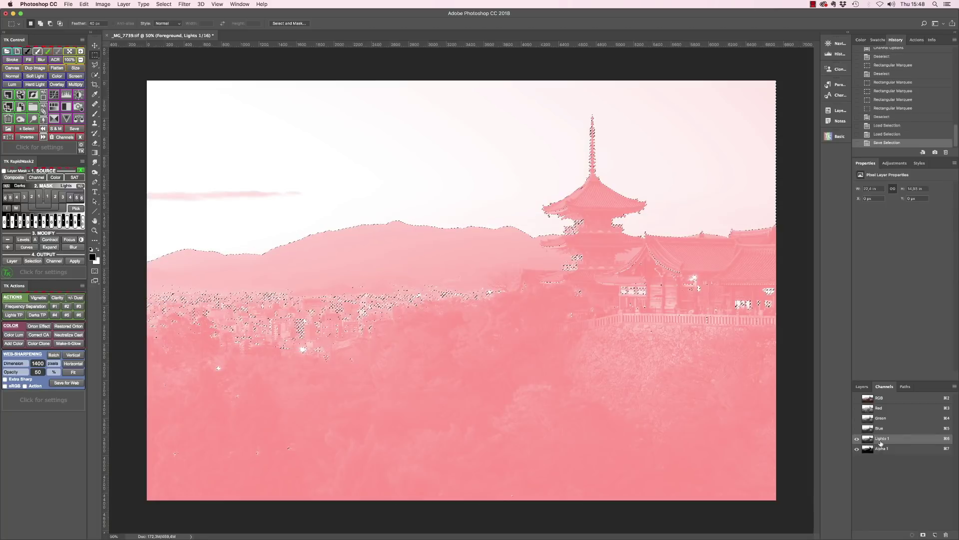
pyautogui.click(879, 448)
pyautogui.doubleClick(879, 448)
pyautogui.write('Lights')
pyautogui.press('BackSpace')
pyautogui.press('BackSpace')
pyautogui.press('BackSpace')
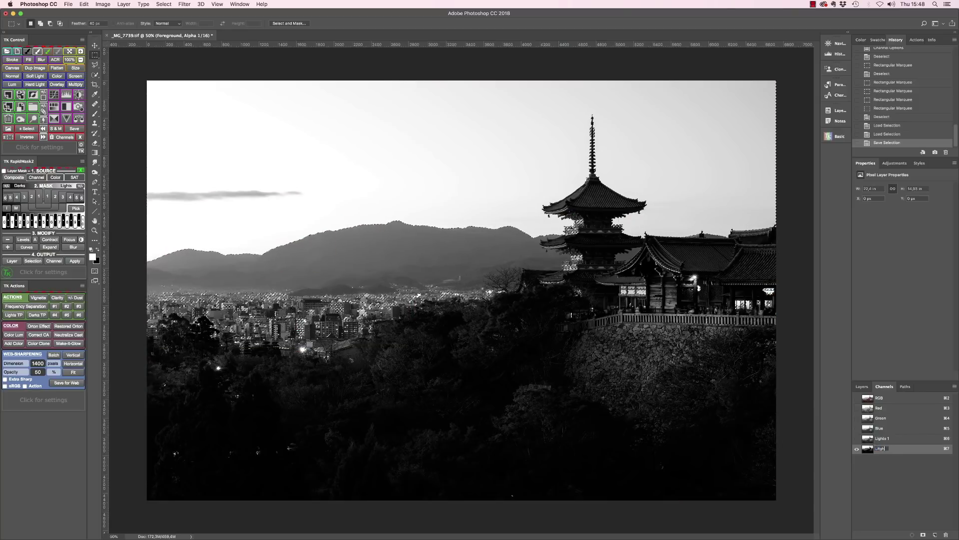
pyautogui.write('ights 2')
pyautogui.press('Return')
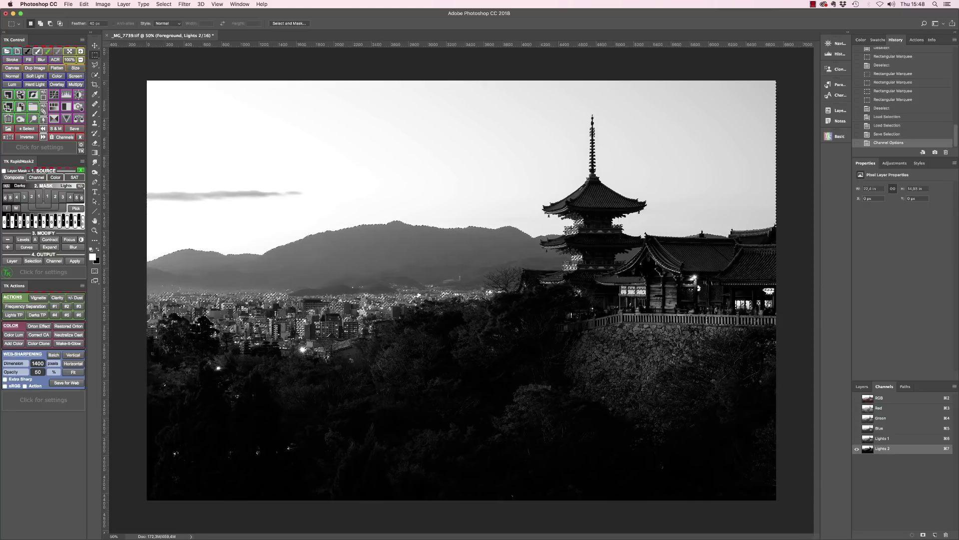
pyautogui.press('super+d')
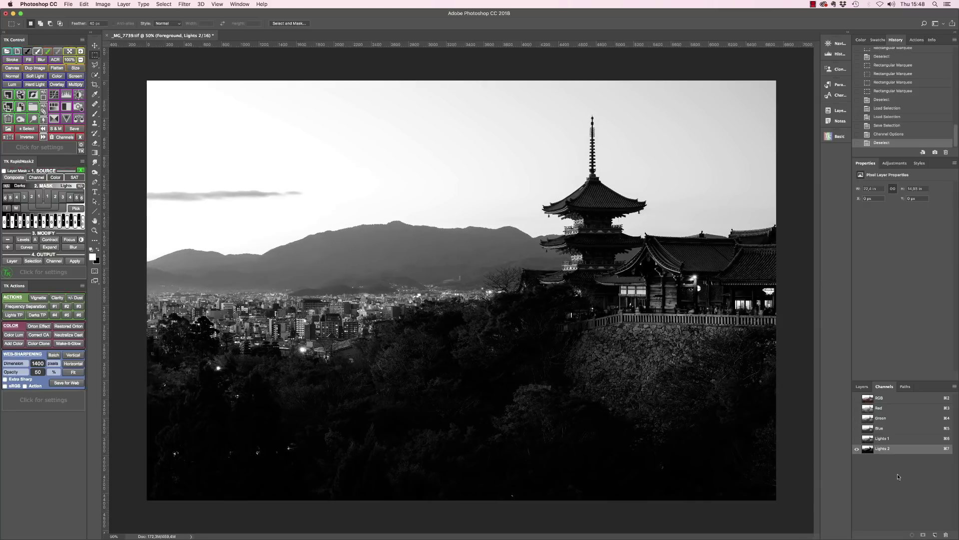
# Compare the tones of the Lights 1 and Lights 2 channels by displaying them alternately
pyautogui.click(894, 440)
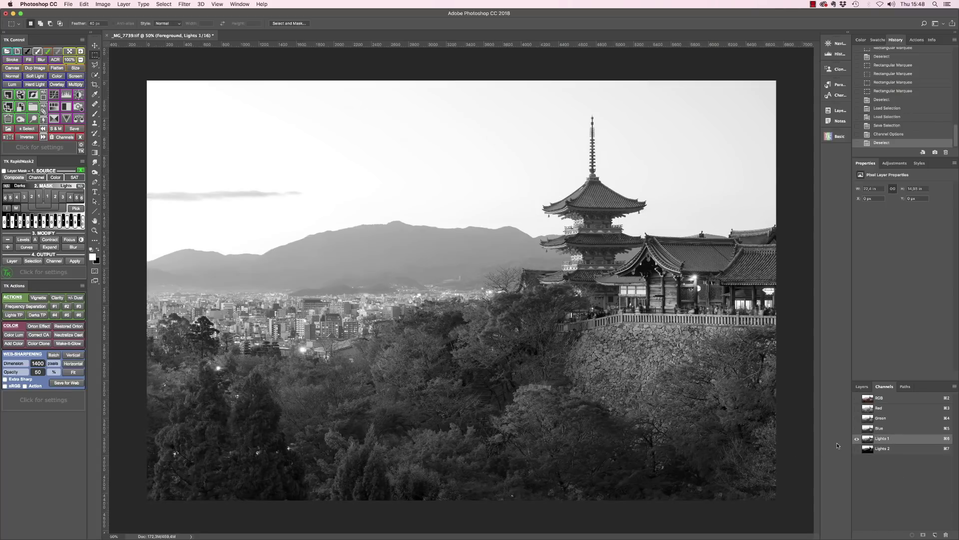
pyautogui.click(894, 449)
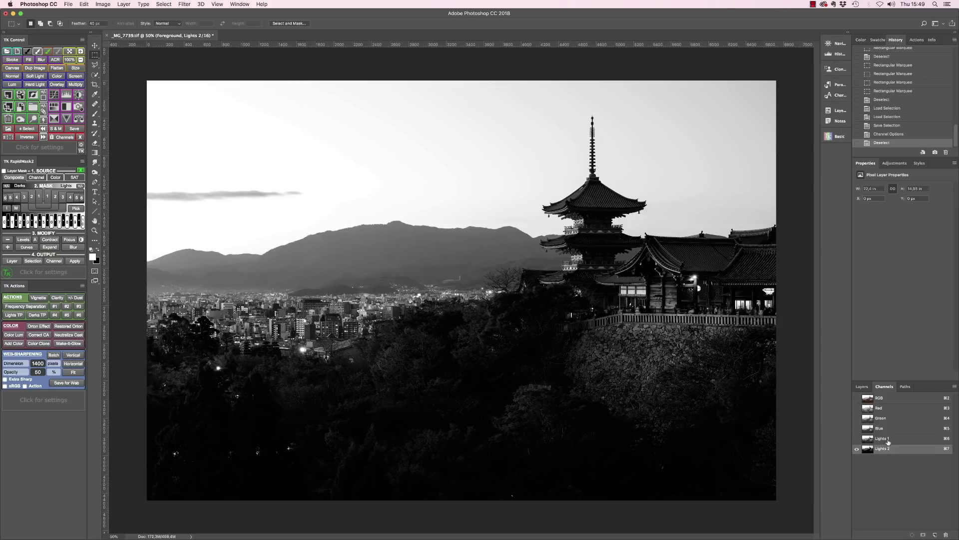
pyautogui.click(888, 441)
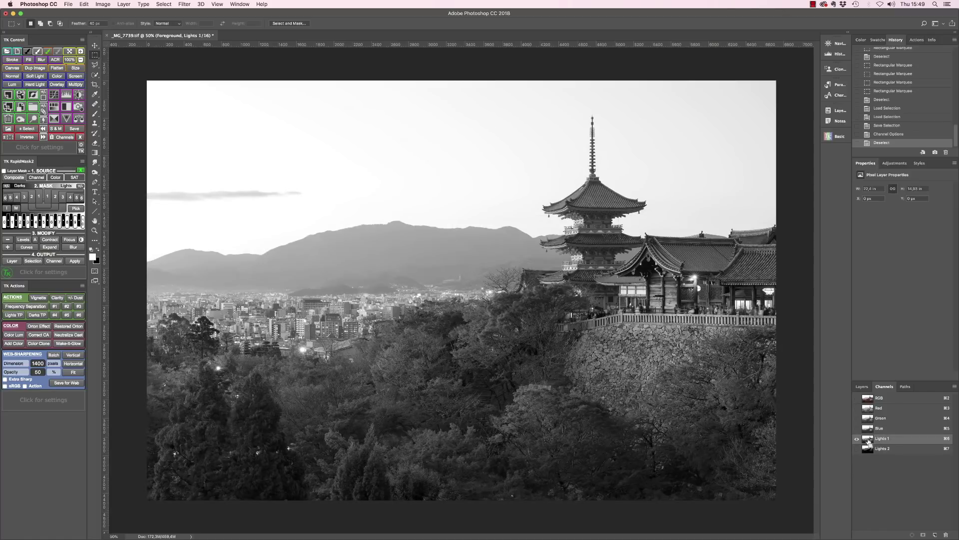
# Save the inverse of the Lights 1 selection as a new alpha channel and compare it with Lights 1
pyautogui.keyDown('super'); pyautogui.click(868, 441); pyautogui.keyUp('super')
pyautogui.press('shift+super+i')
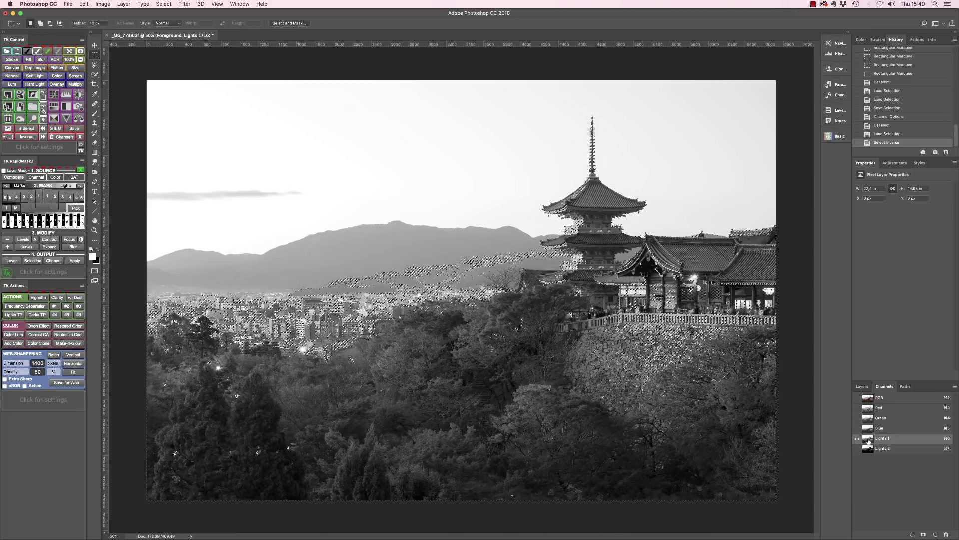
pyautogui.click(923, 535)
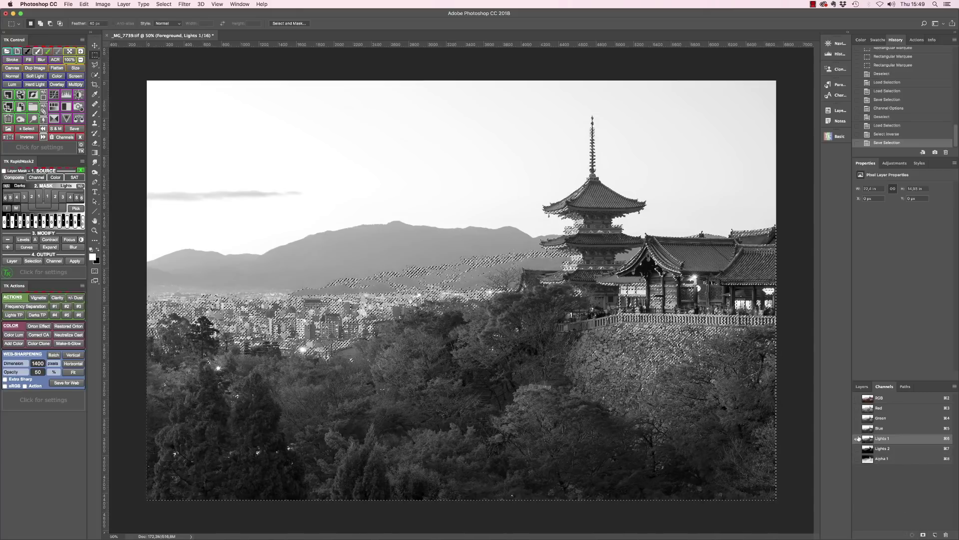
pyautogui.click(891, 459)
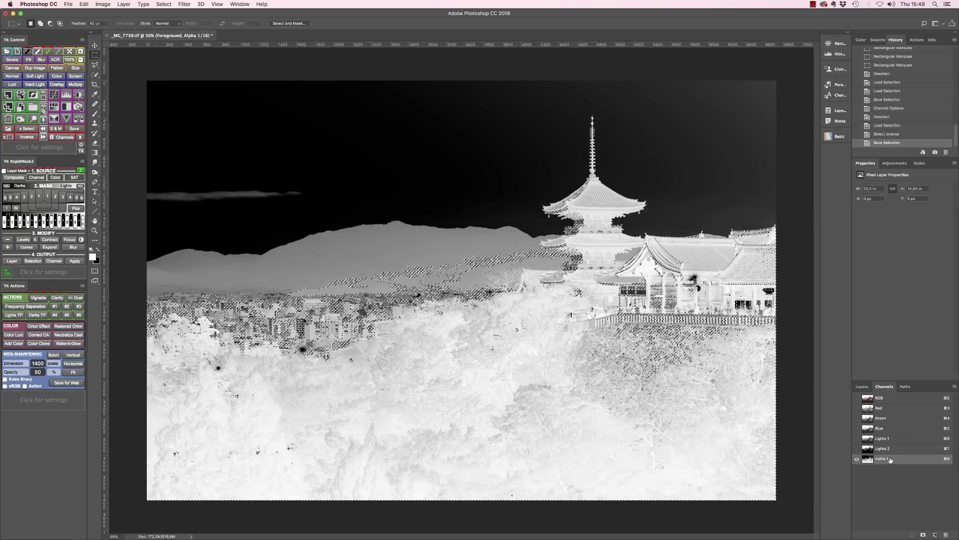
pyautogui.press('super+d')
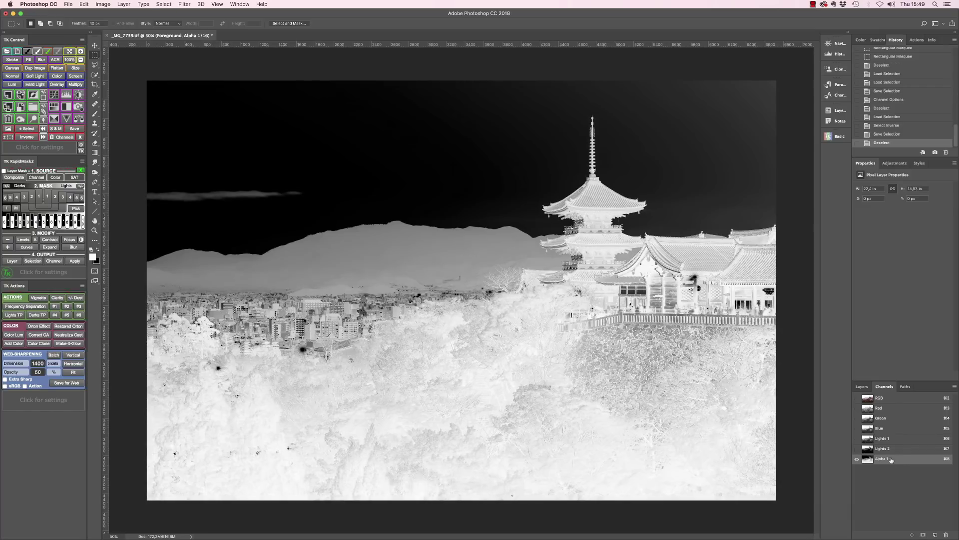
pyautogui.click(893, 439)
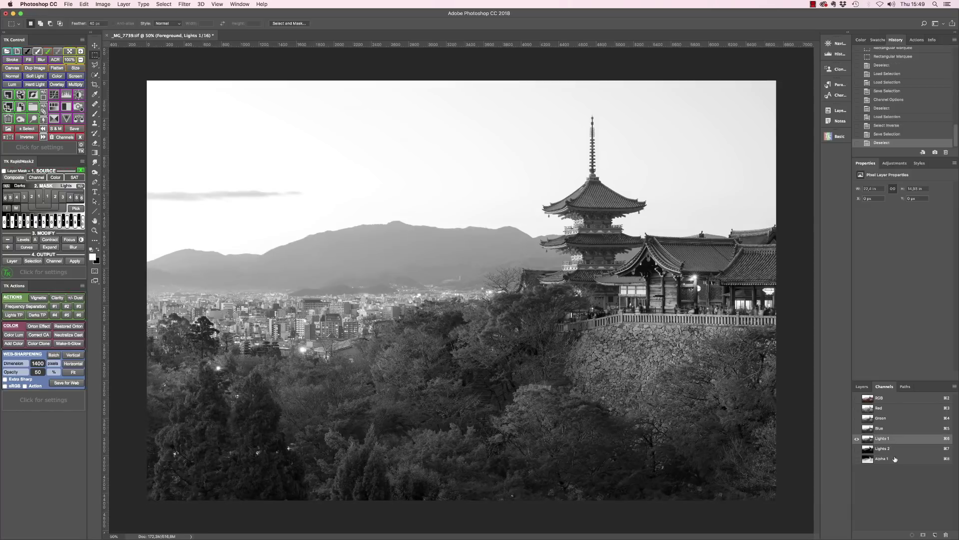
pyautogui.click(895, 459)
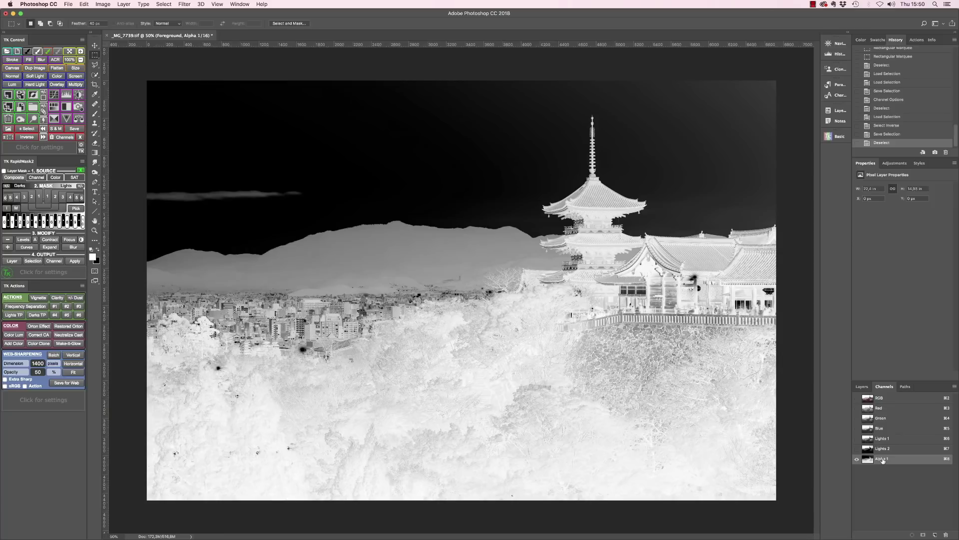
# Delete the inverted alpha channel and the Lights 2 and Lights 1 channels
pyautogui.moveTo(883, 461); pyautogui.dragTo(946, 534)
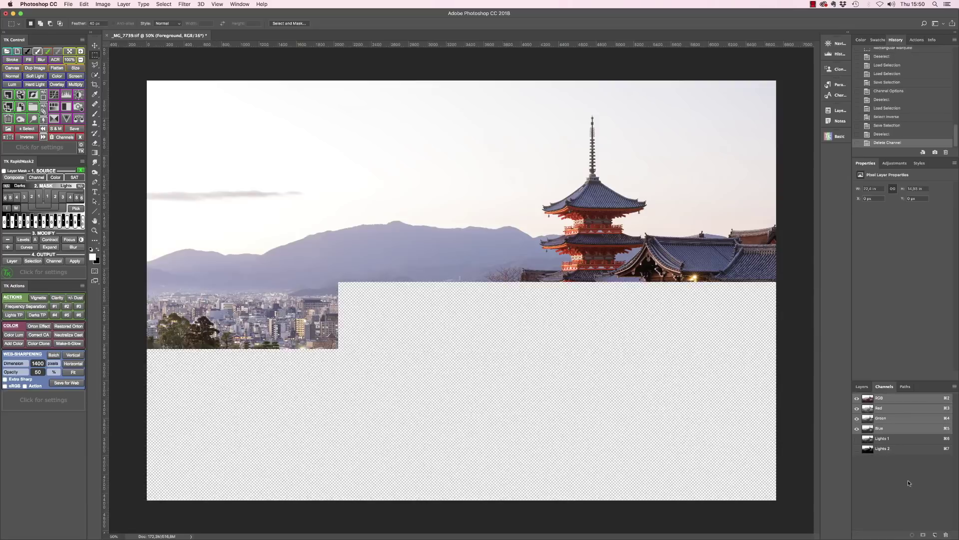
pyautogui.moveTo(878, 451); pyautogui.dragTo(946, 534)
pyautogui.click(882, 441)
pyautogui.moveTo(882, 446); pyautogui.dragTo(947, 534)
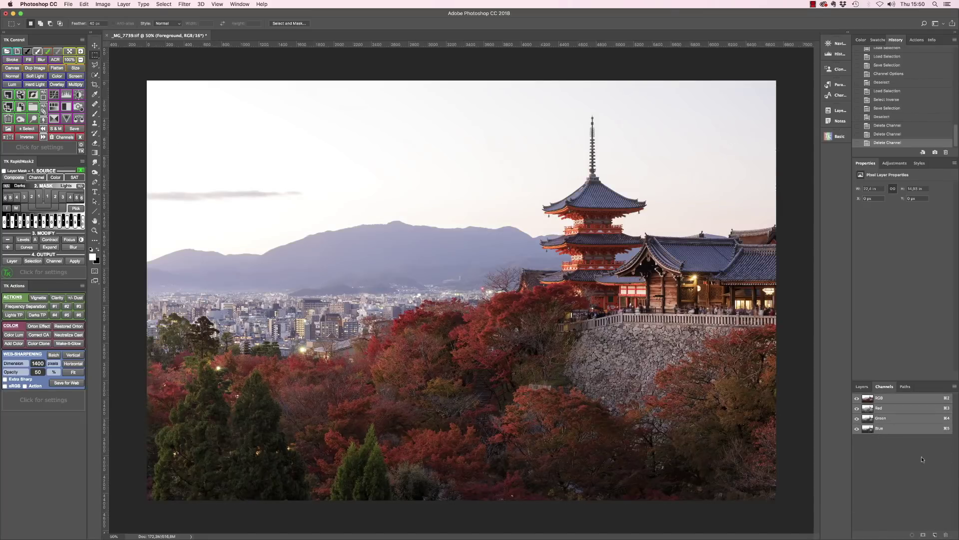
# Make the Sky layer visible and select it, leaving its layer style options unchanged
pyautogui.click(862, 386)
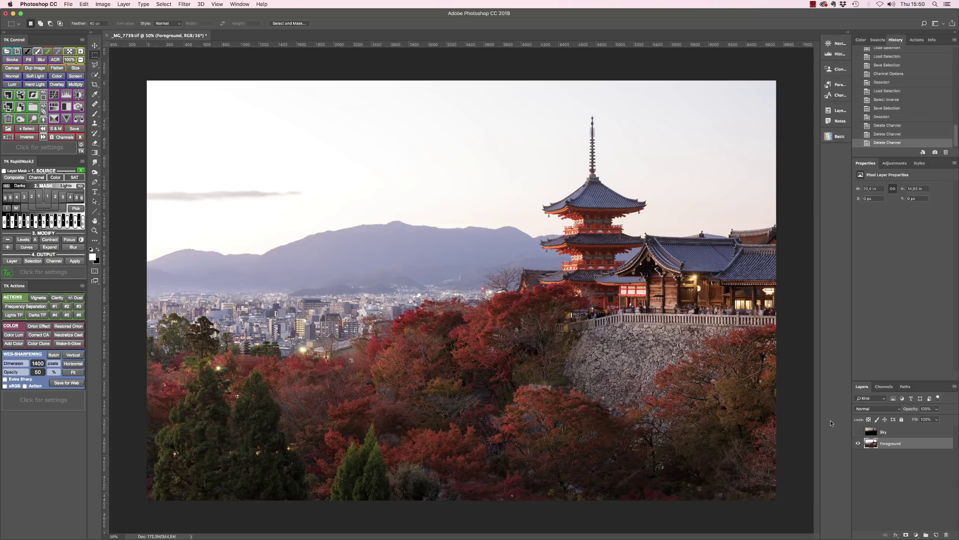
pyautogui.click(859, 433)
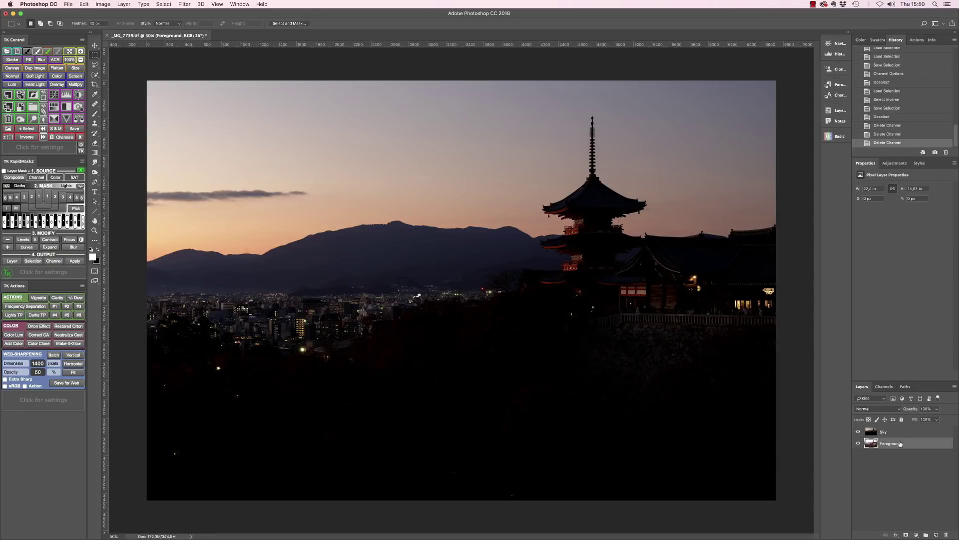
pyautogui.doubleClick(895, 433)
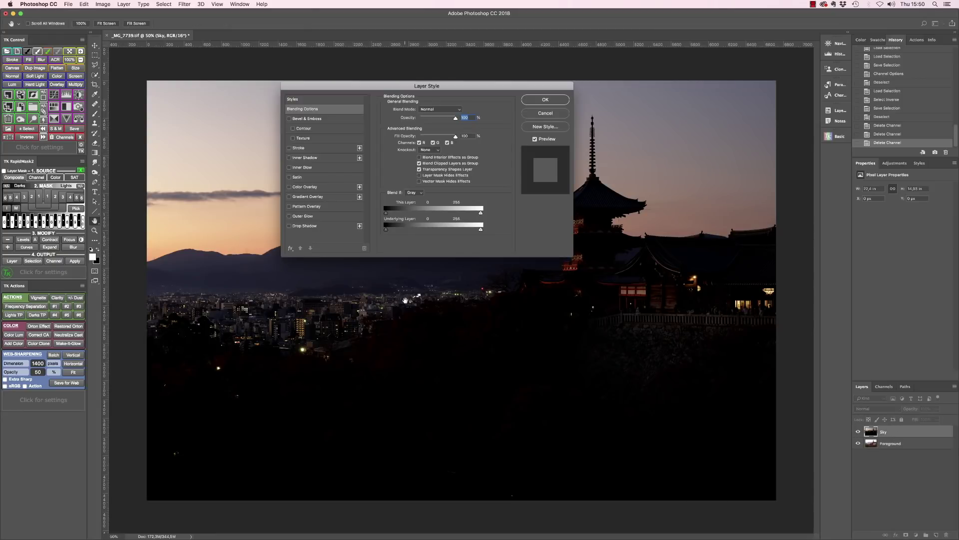
pyautogui.press('Escape')
pyautogui.press('m')
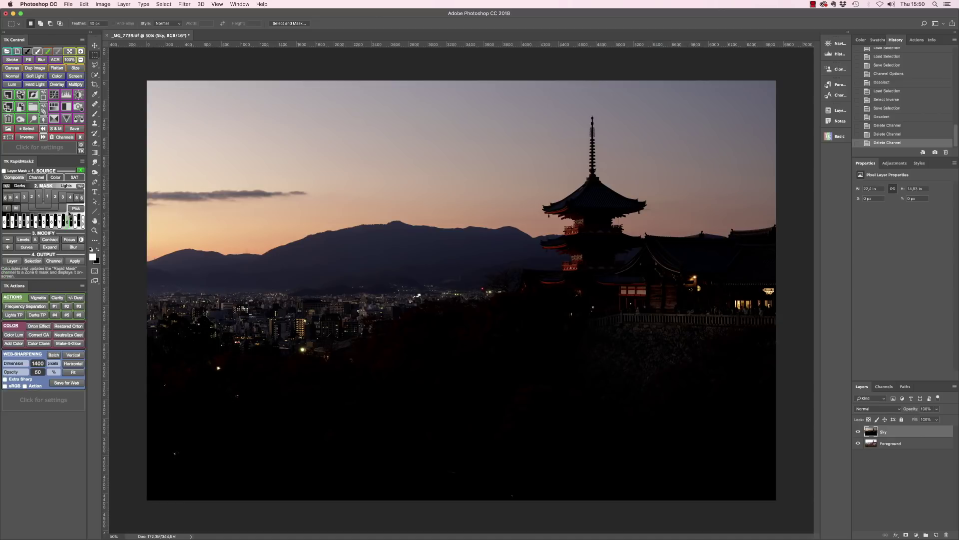
# Generate a Lights 1 luminosity mask from the Sky layer with RapidMask and apply it as that layer's mask
pyautogui.click(48, 196)
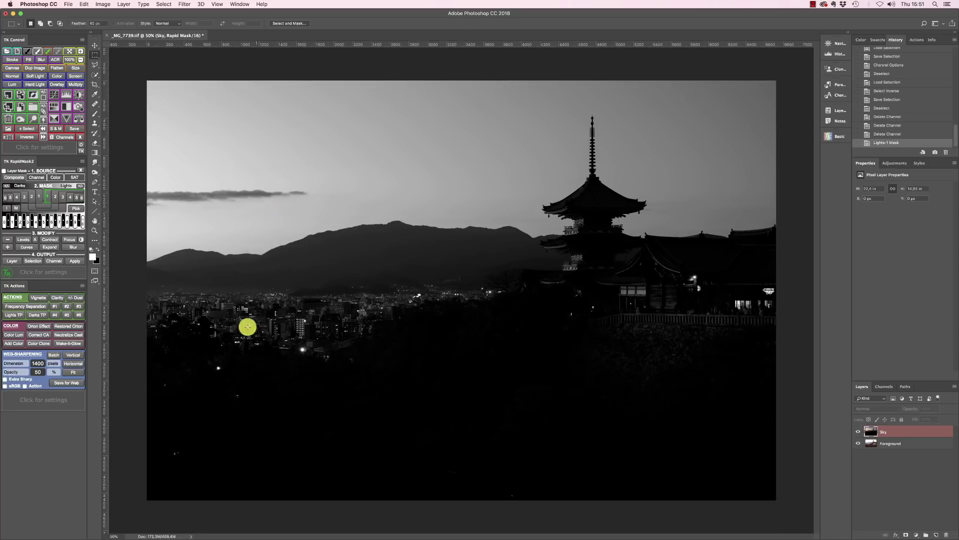
pyautogui.click(28, 262)
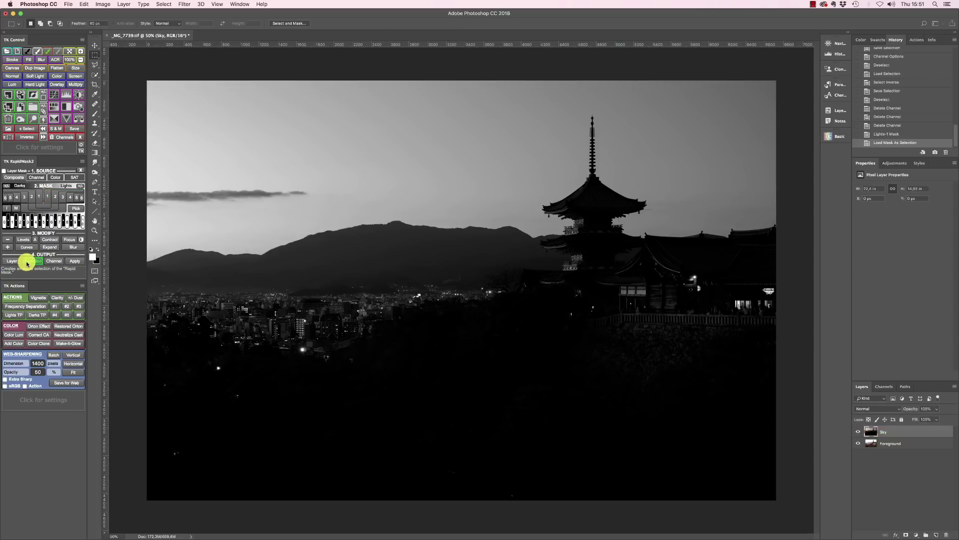
pyautogui.click(73, 263)
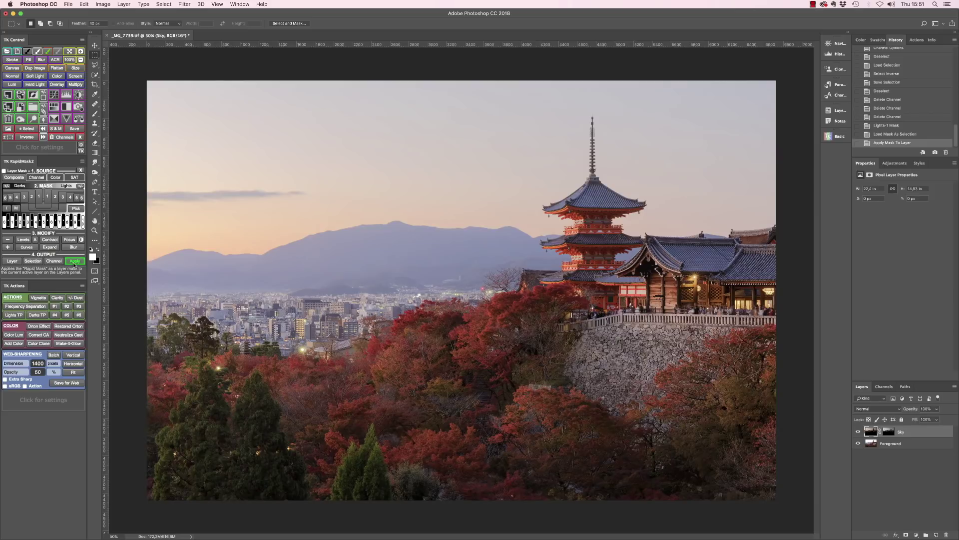
# Load the Sky mask as a selection, paint white at 70% opacity over the sky on the mask, and deselect
pyautogui.click(885, 432)
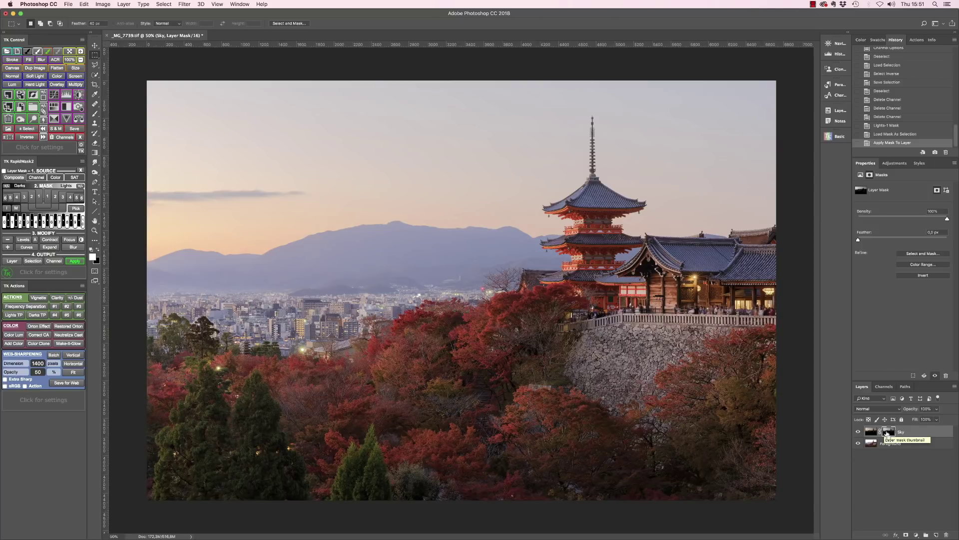
pyautogui.keyDown('super'); pyautogui.click(887, 432); pyautogui.keyUp('super')
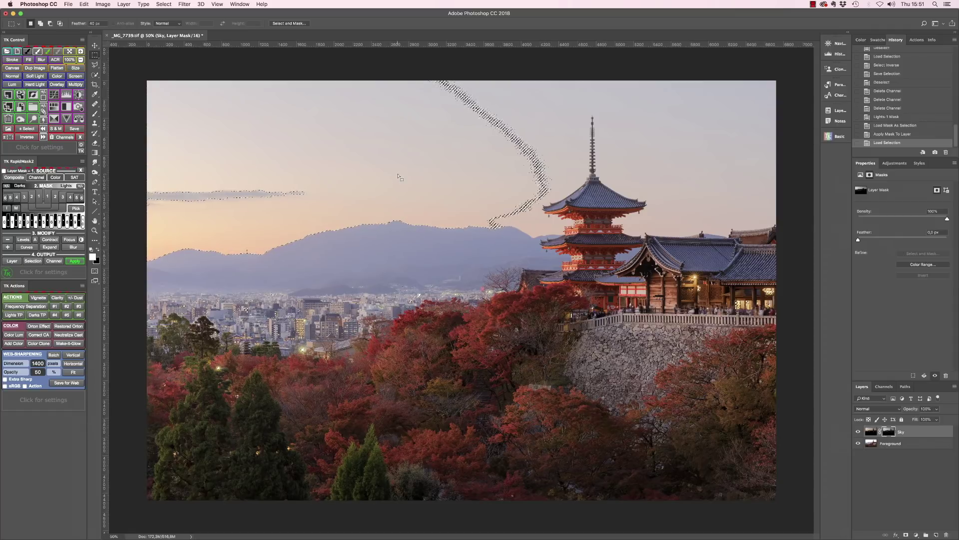
pyautogui.press('b')
pyautogui.click(96, 117)
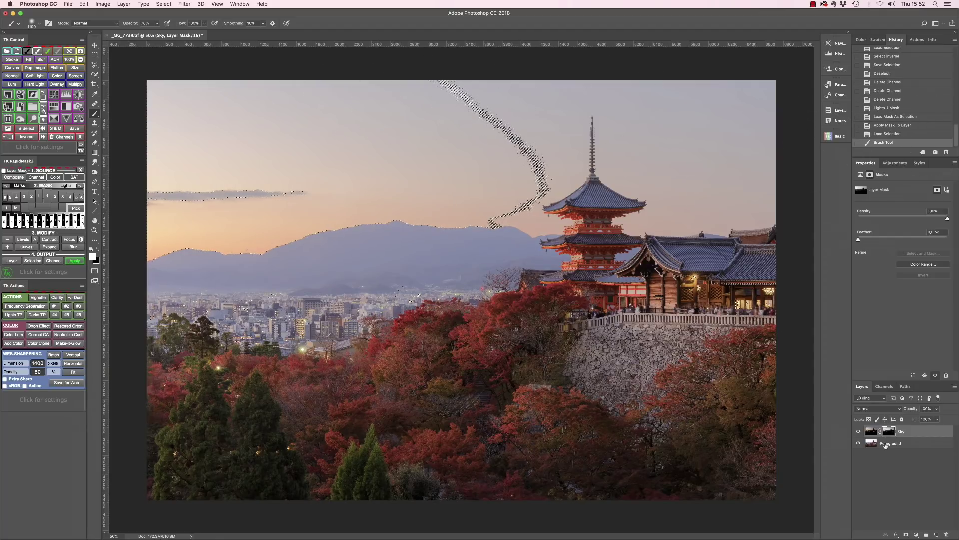
pyautogui.press('super+d')
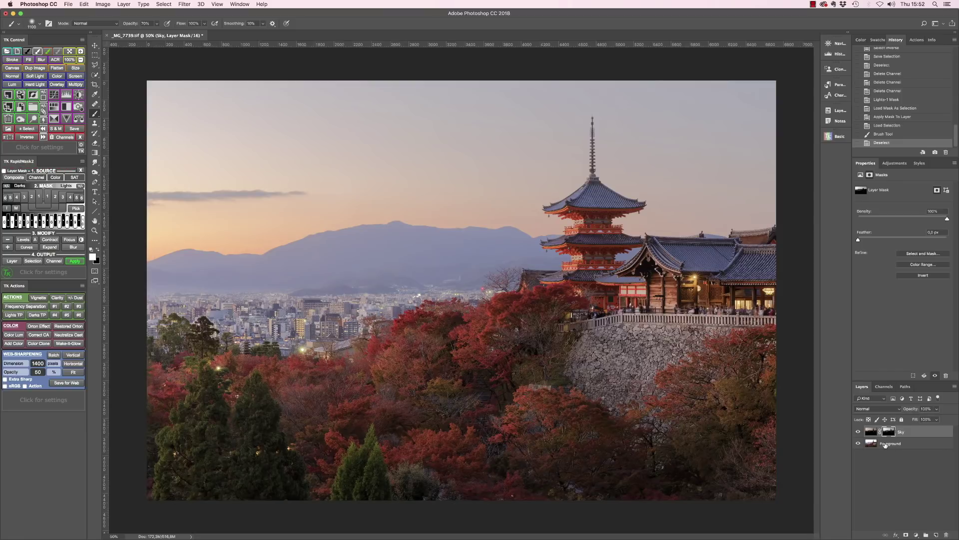